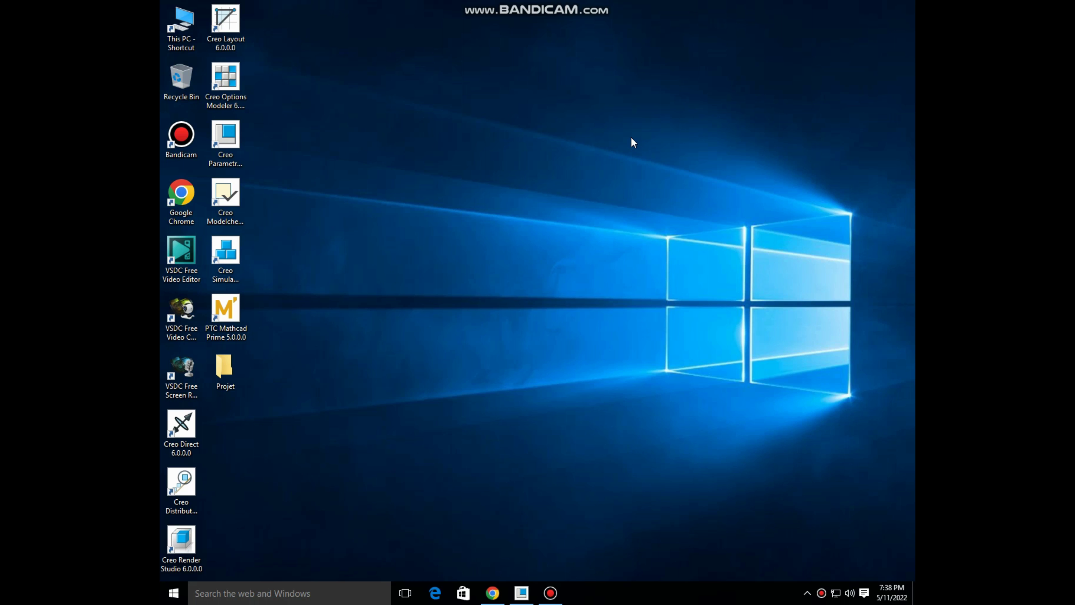
Bring the Chrome window with the Project 6 bracket drawing PDF to the front
click(502, 592)
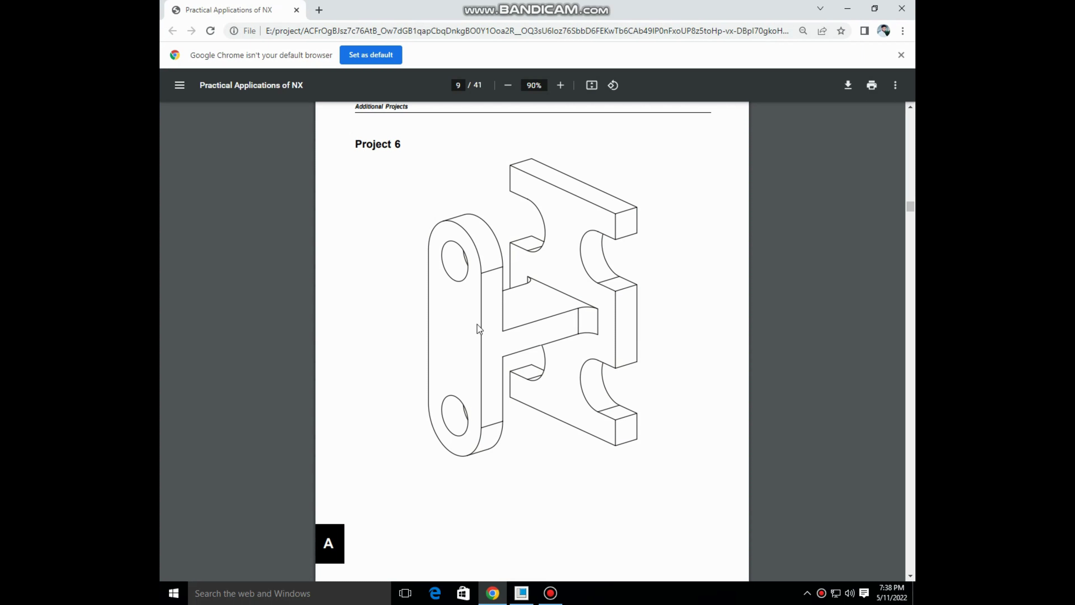
Scroll to the dimensioned bracket drawing on page 10, then switch to Creo Parametric
scroll(555, 343, down, 5)
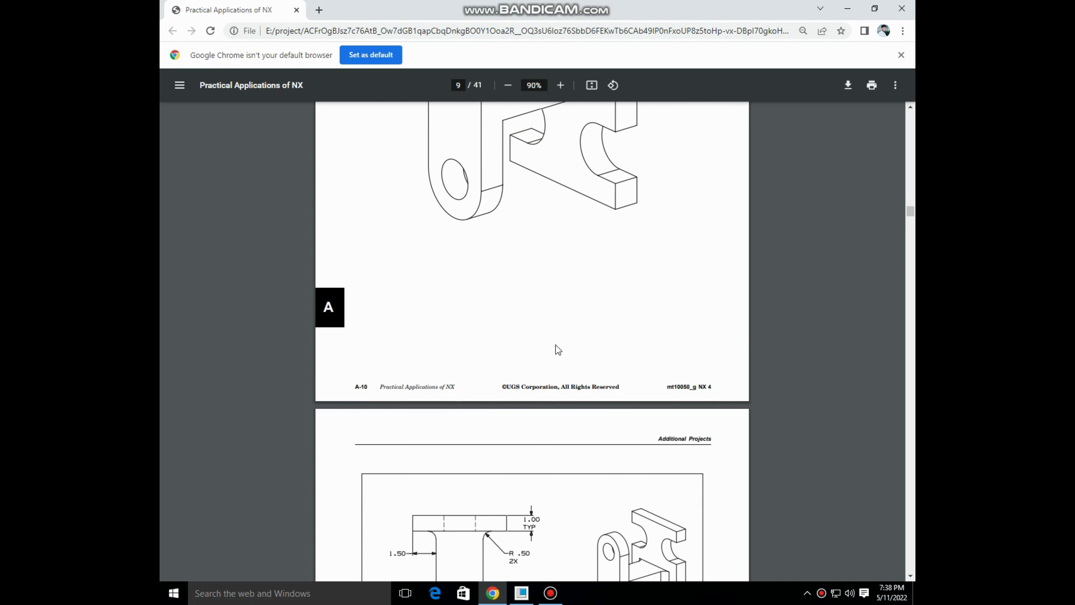
scroll(556, 345, down, 4)
scroll(556, 345, down, 4)
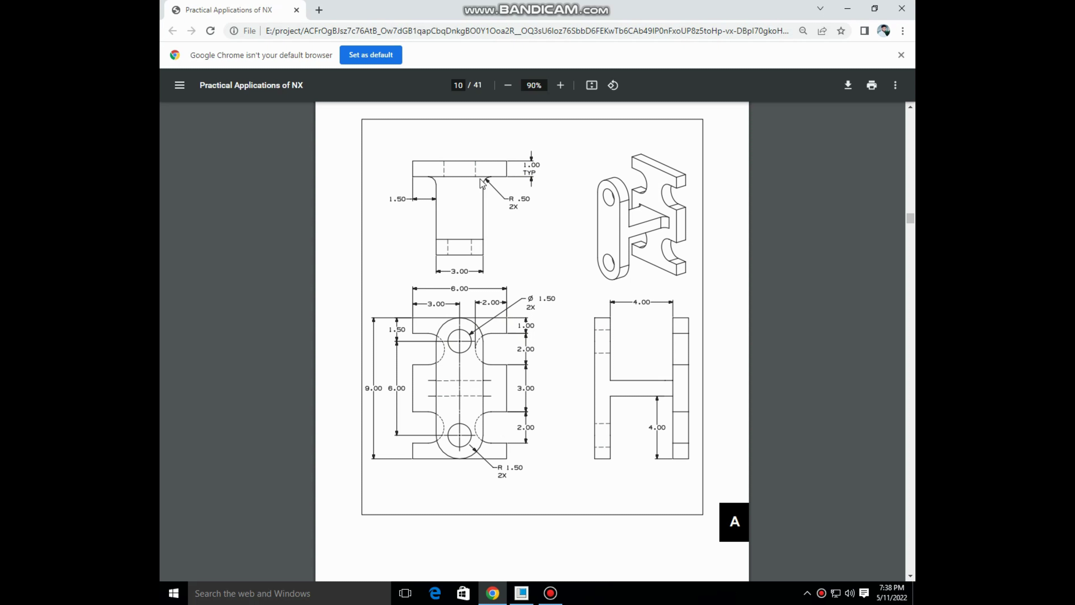
click(521, 595)
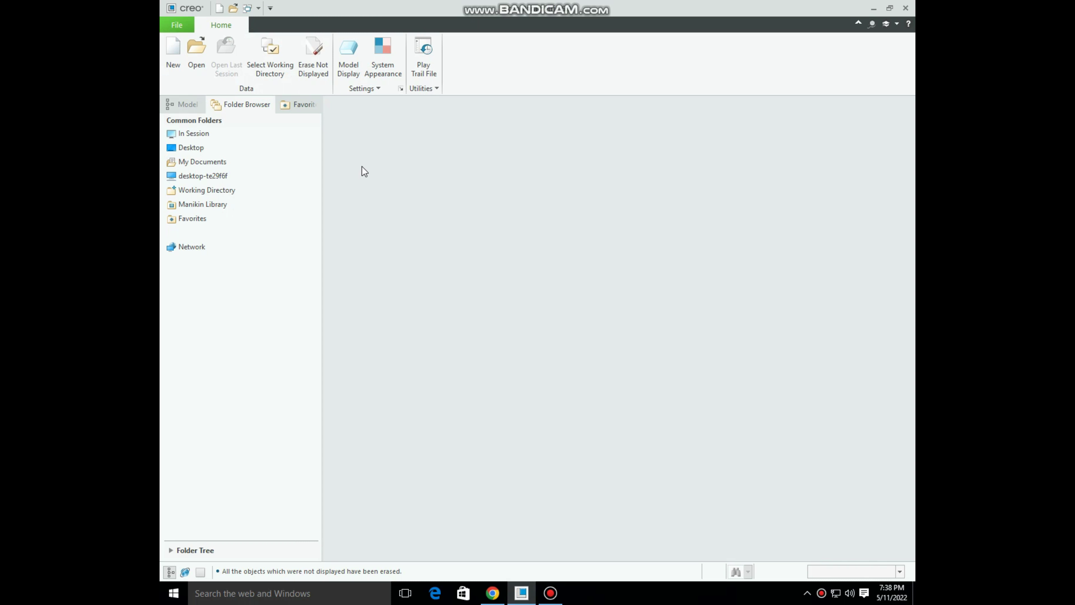
Set the working directory to the Desktop's Projet folder
click(271, 61)
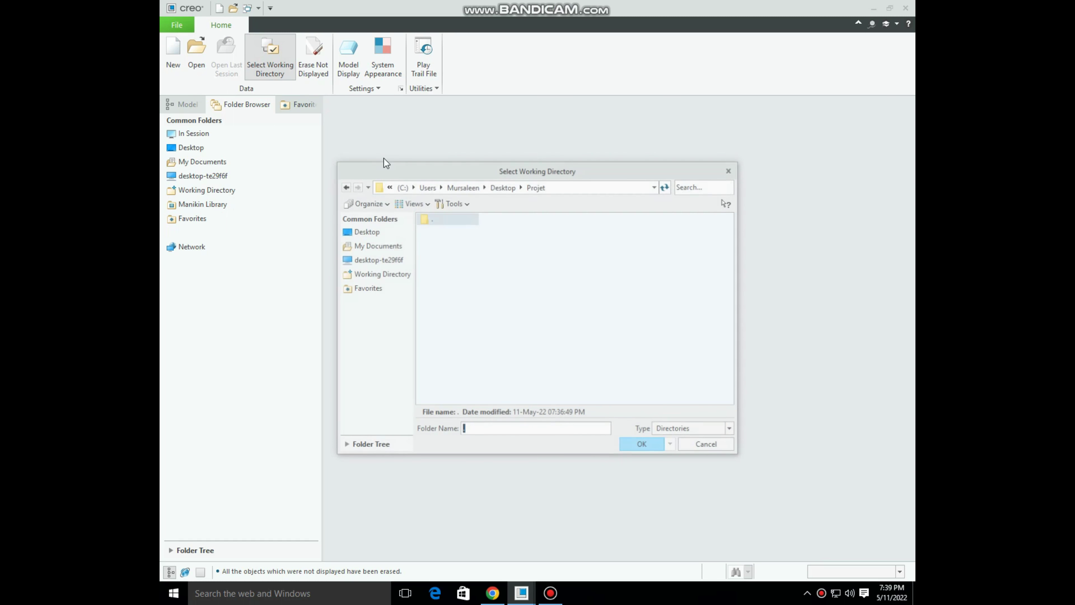
click(388, 231)
click(439, 230)
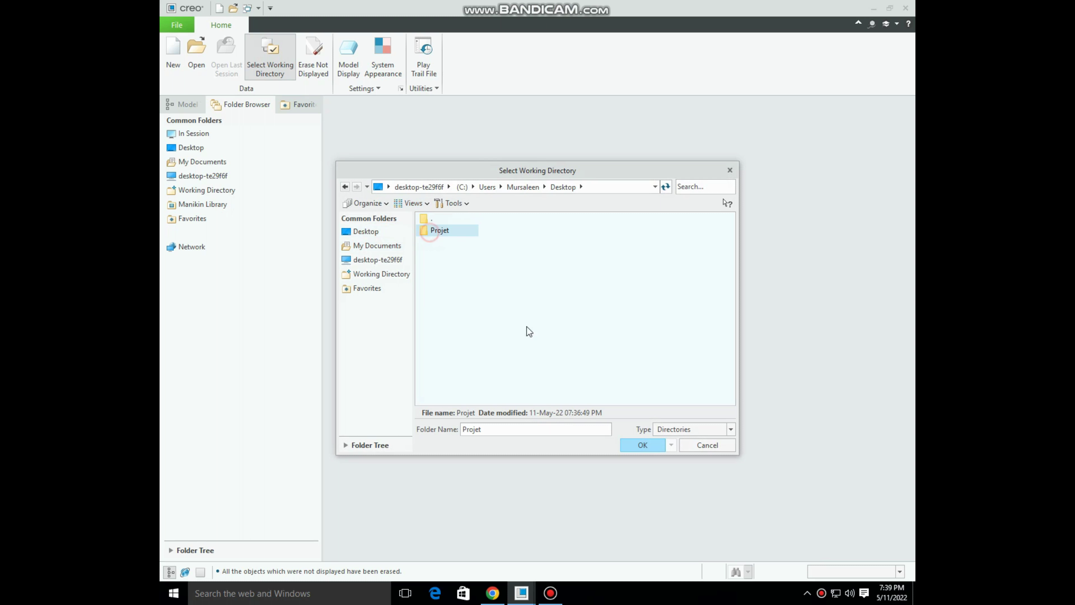
click(640, 448)
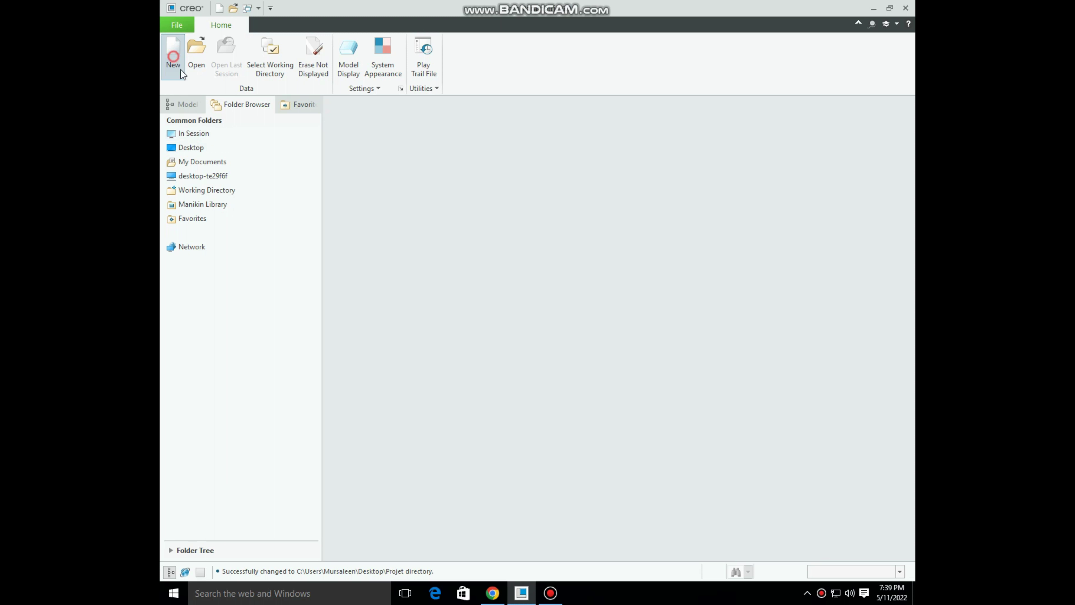
Start a new solid part, replacing the default name prt0001 with Project_06
click(173, 57)
click(427, 246)
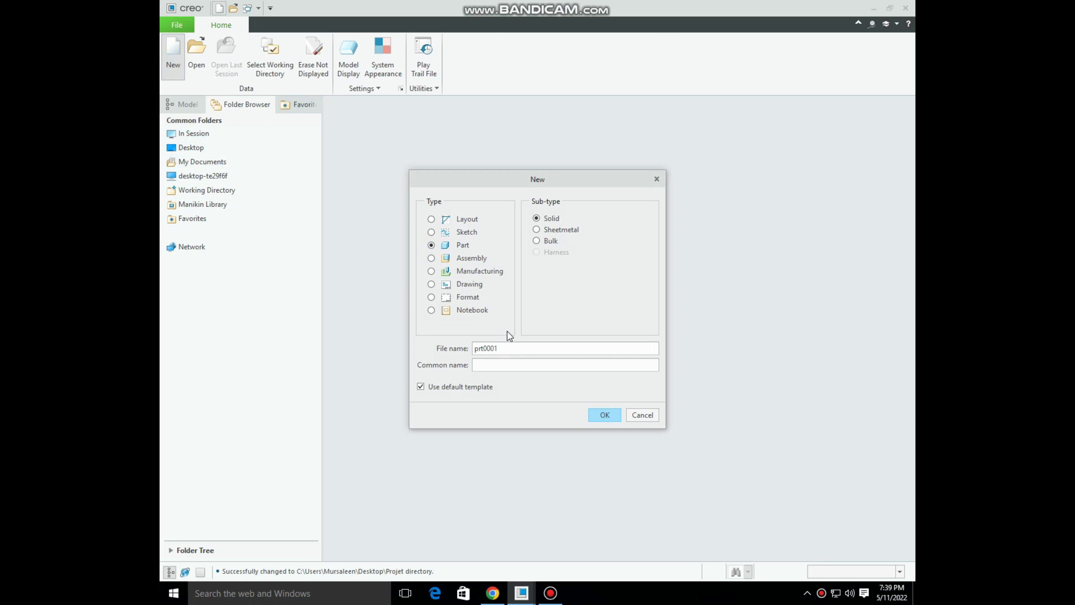
double_click(509, 345)
key(BackSpace)
text(Proje)
text(ct_06)
Create PROJECT_06.PRT and set its model units to mmKs (millimeter Kilogram Sec)
click(603, 415)
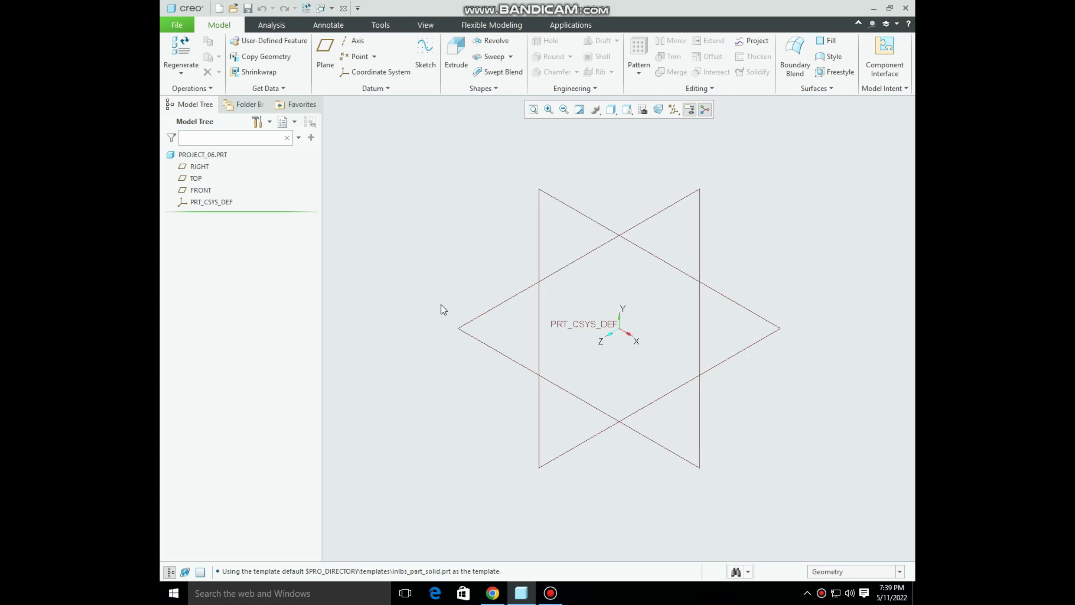
click(188, 27)
mouse_move(192, 199)
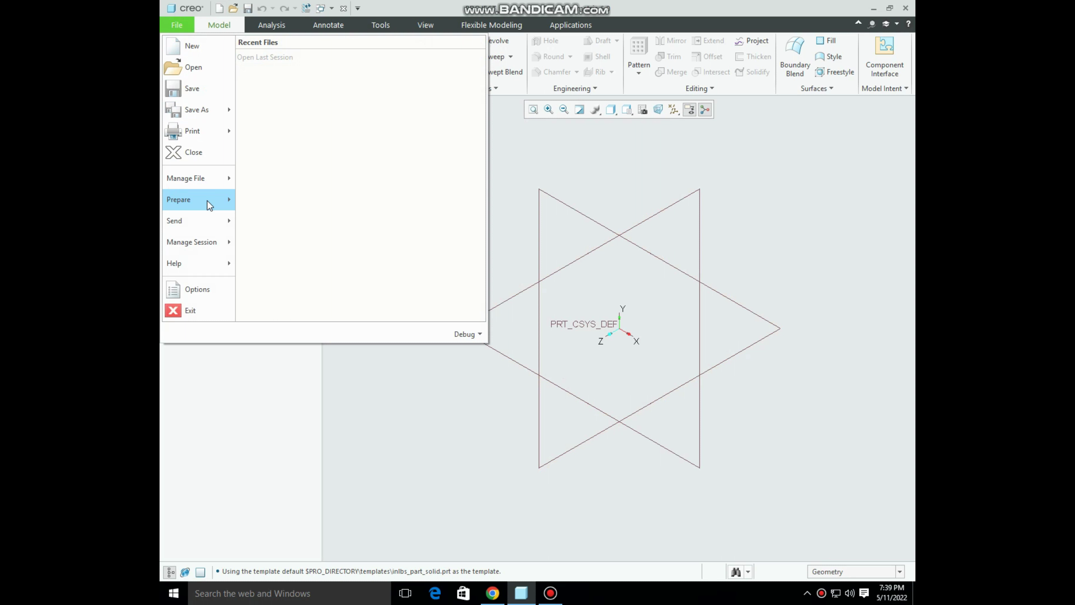
click(297, 64)
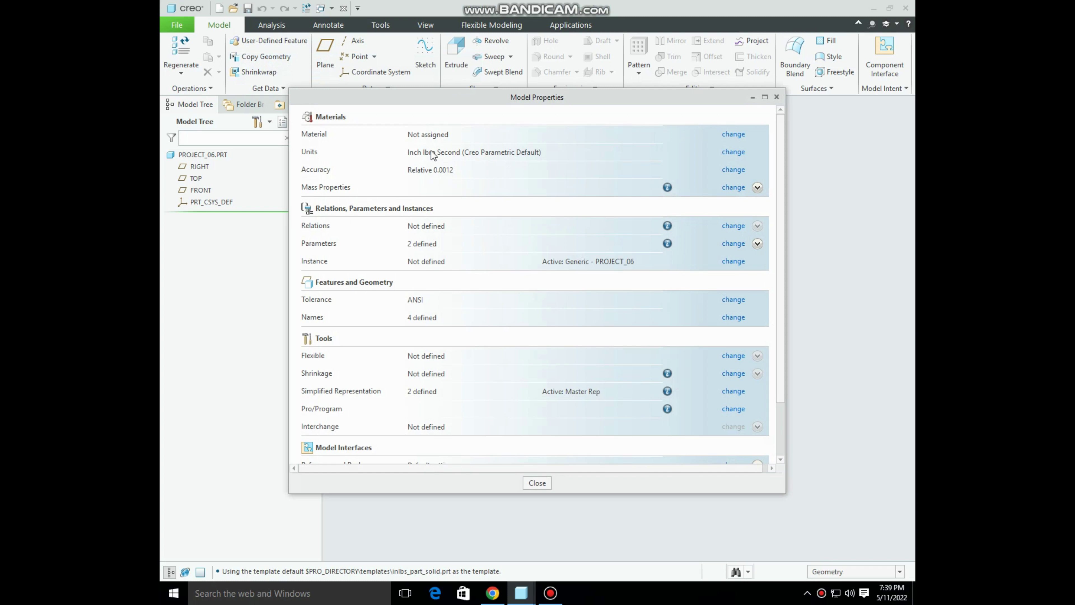
click(728, 154)
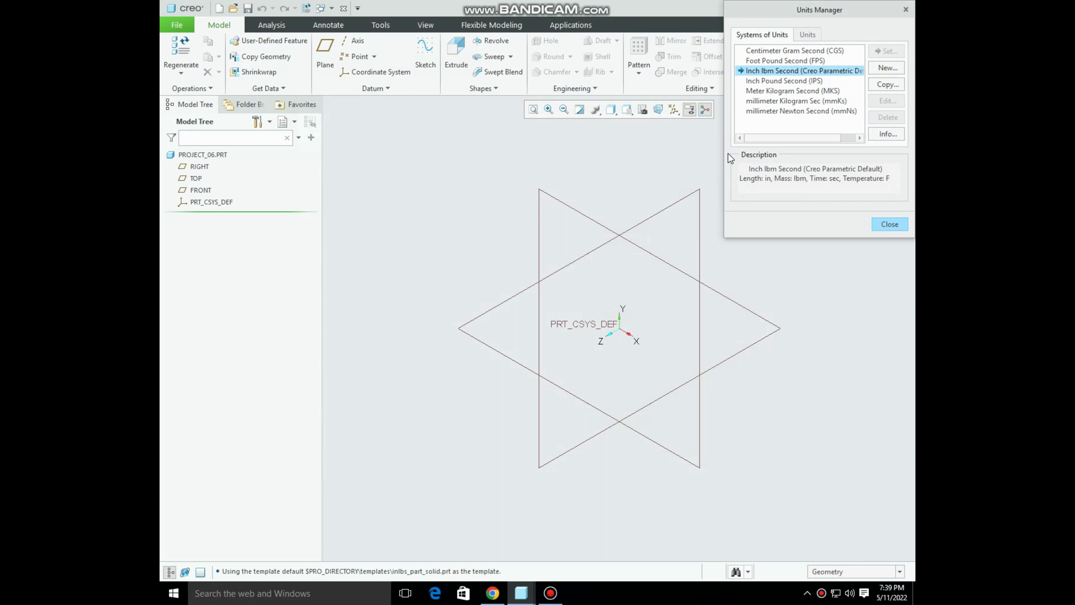
click(834, 102)
click(889, 52)
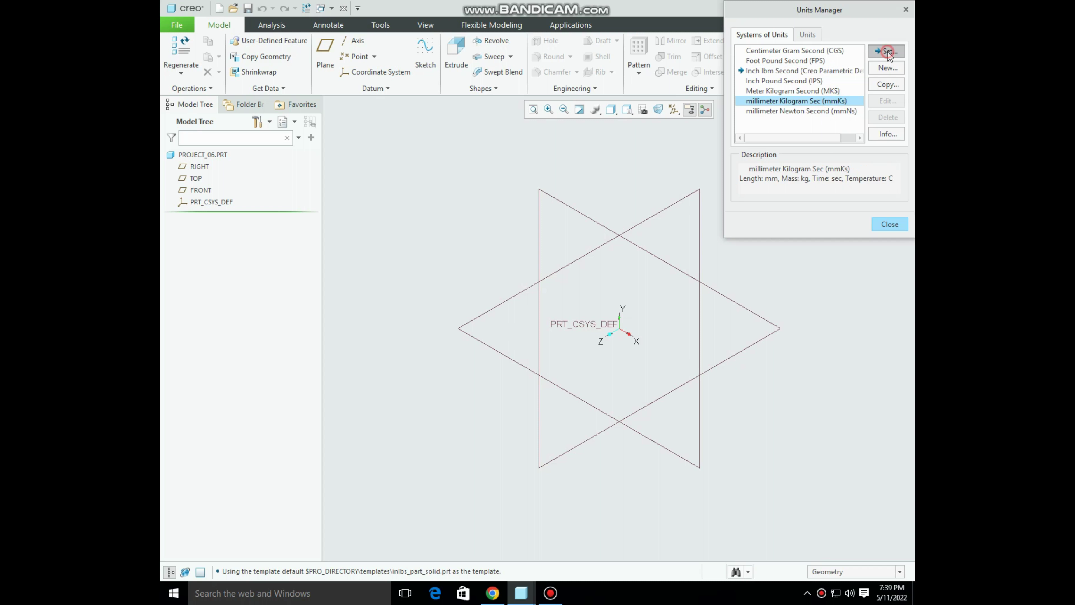
click(864, 375)
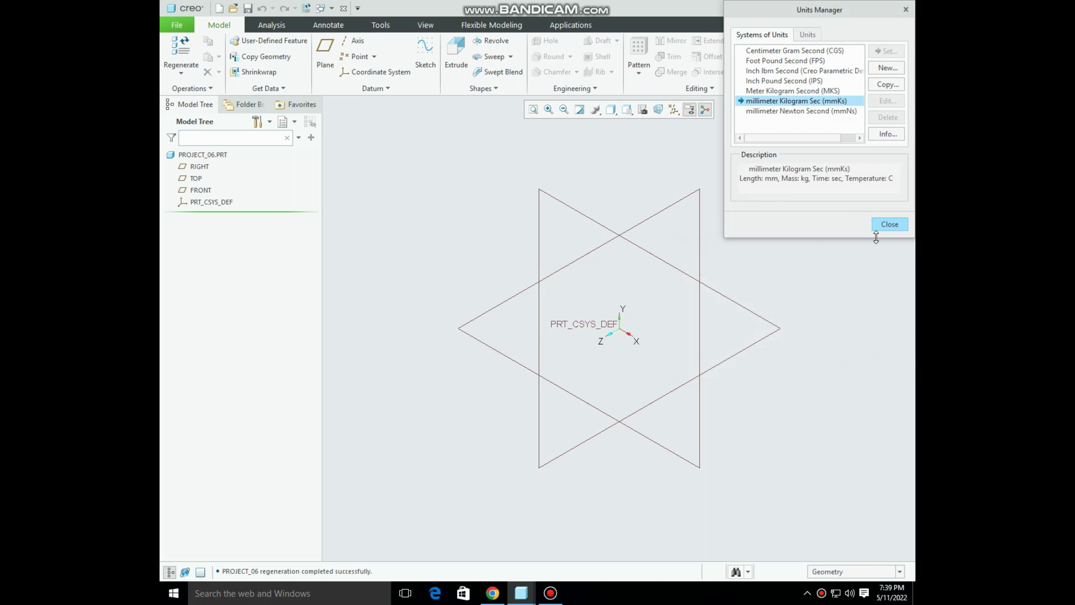
click(885, 226)
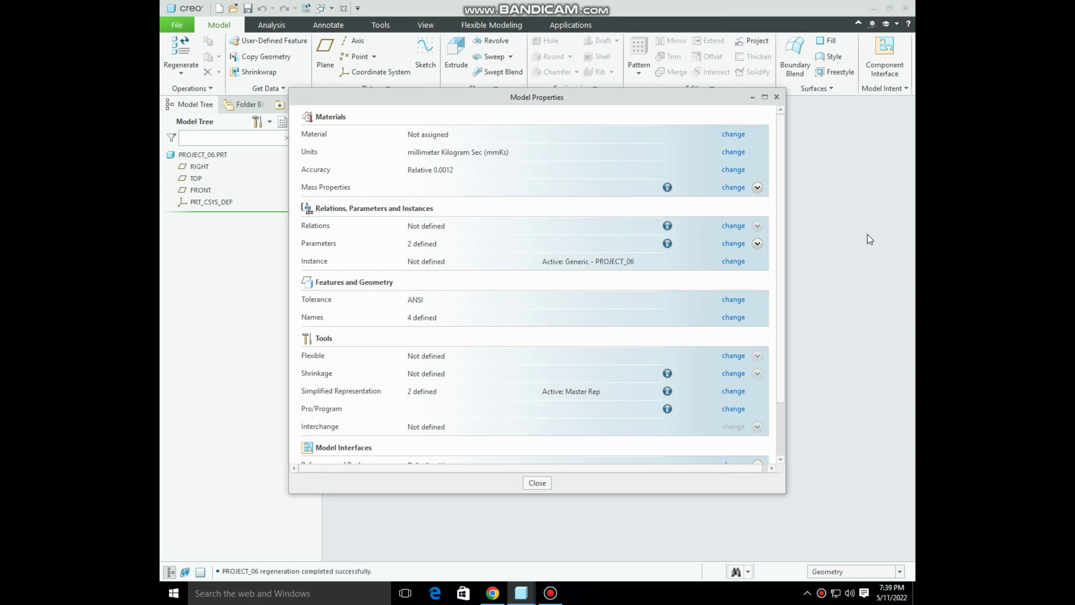
click(777, 97)
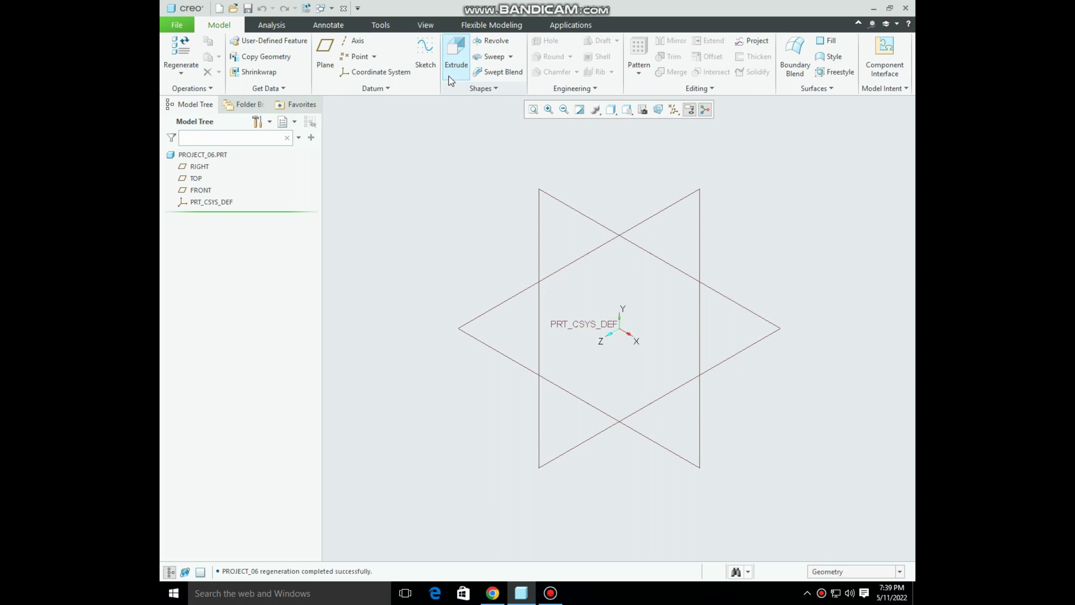
Start an extrusion sketched on the TOP plane and draw a rectangle
click(454, 59)
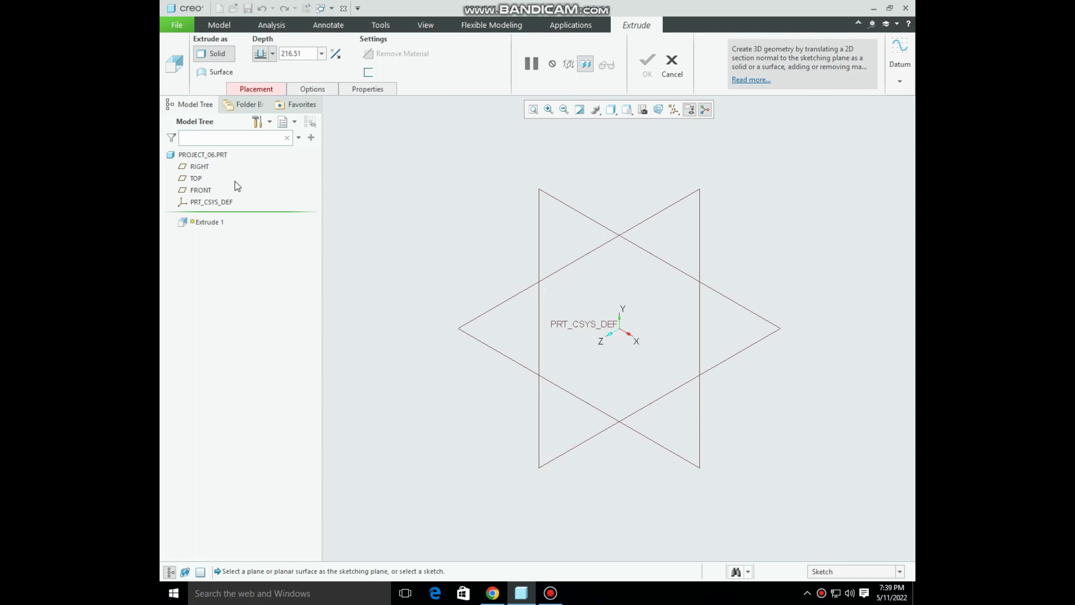
click(195, 178)
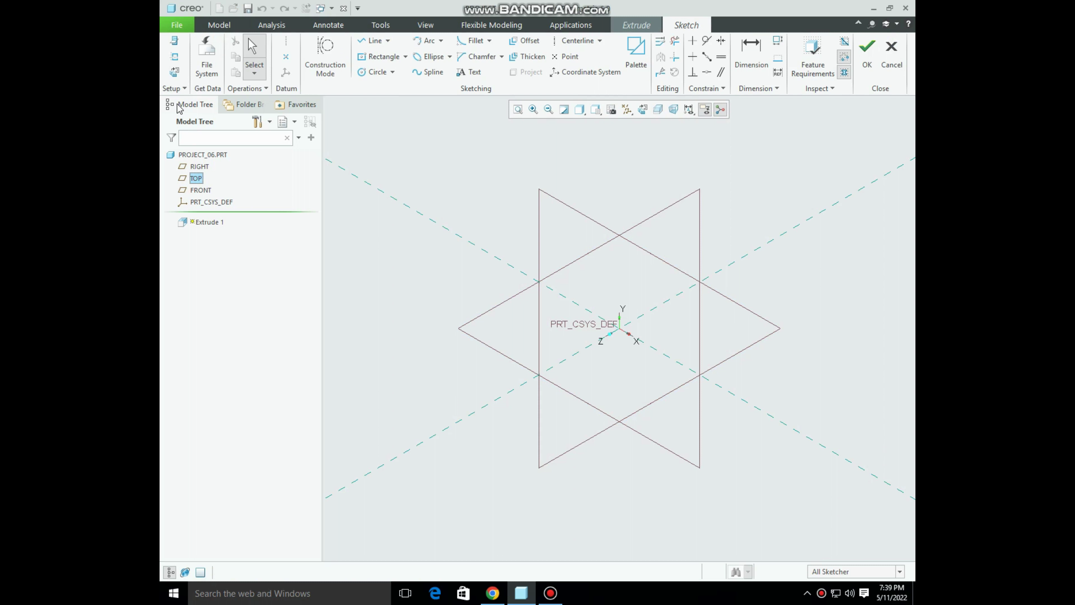
click(175, 75)
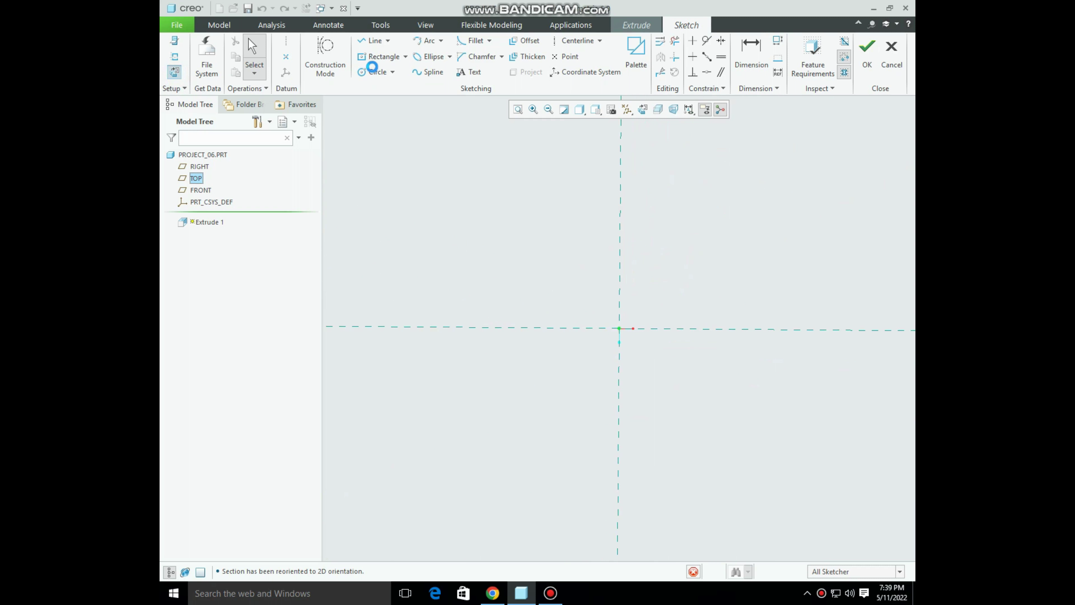
click(380, 59)
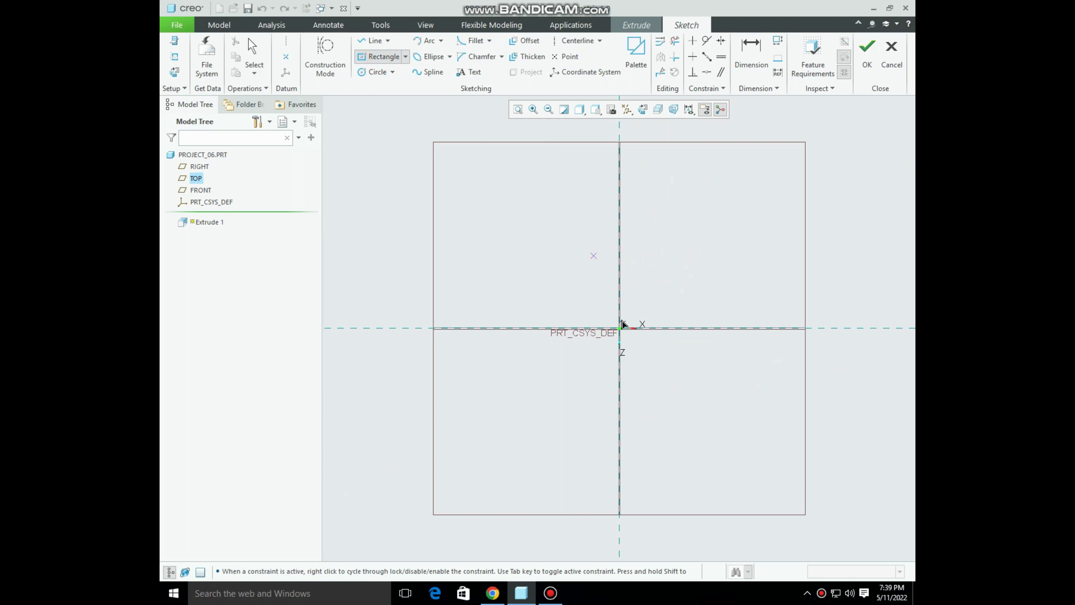
click(620, 329)
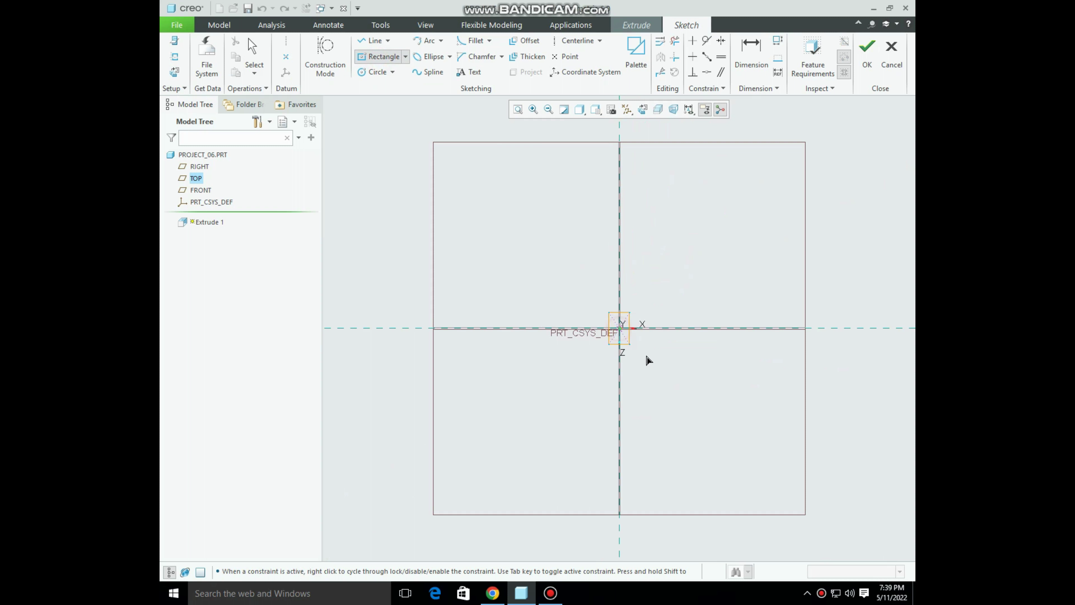
click(660, 362)
middle_click(669, 386)
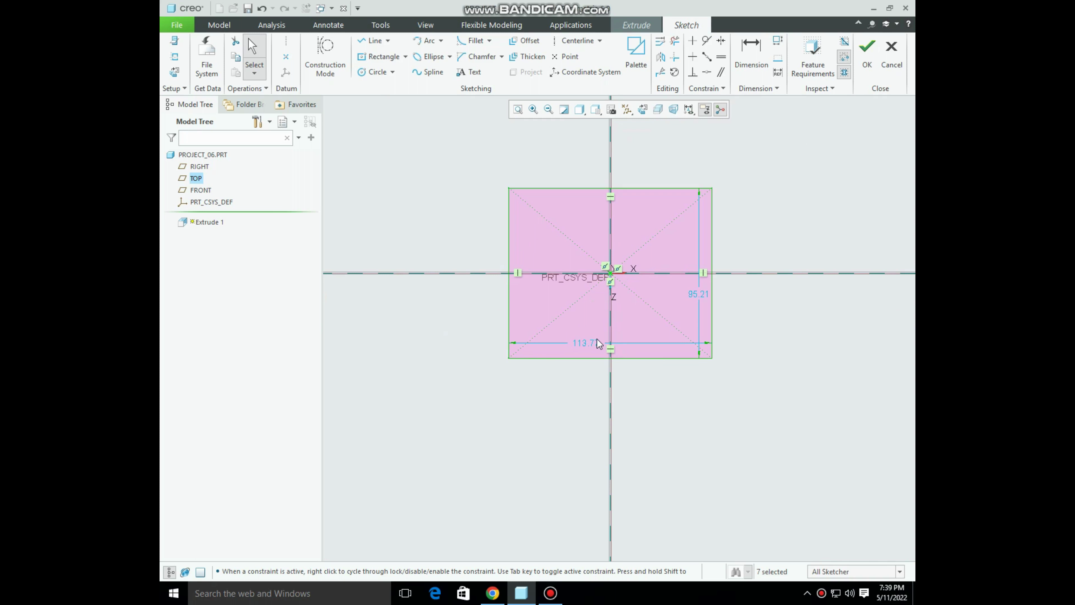
Dimension the rectangle 6 wide by 9 tall and finish the sketch
double_click(588, 383)
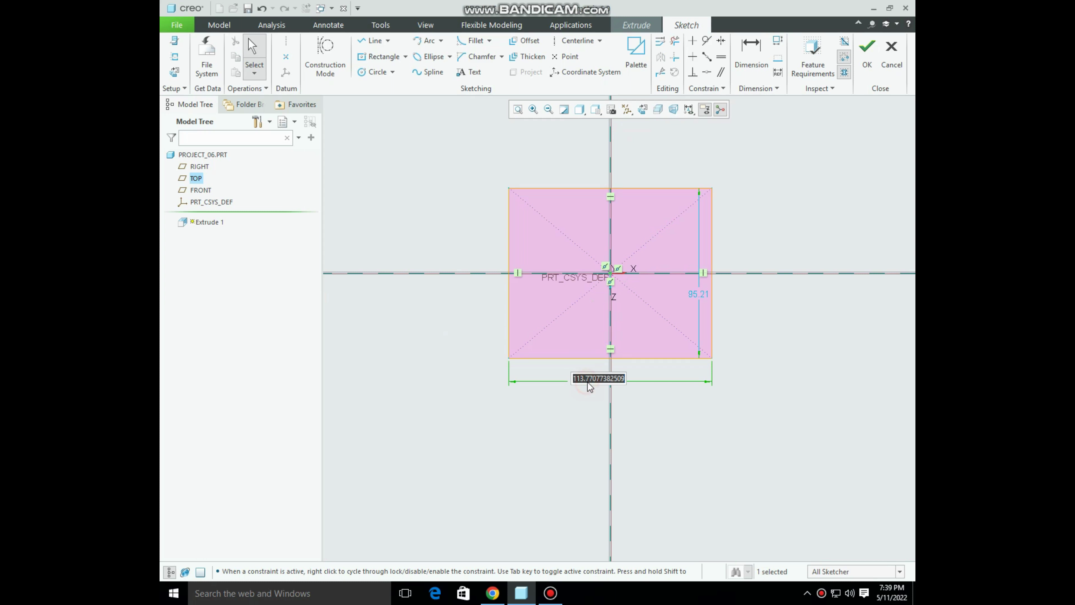
text(6)
key(Return)
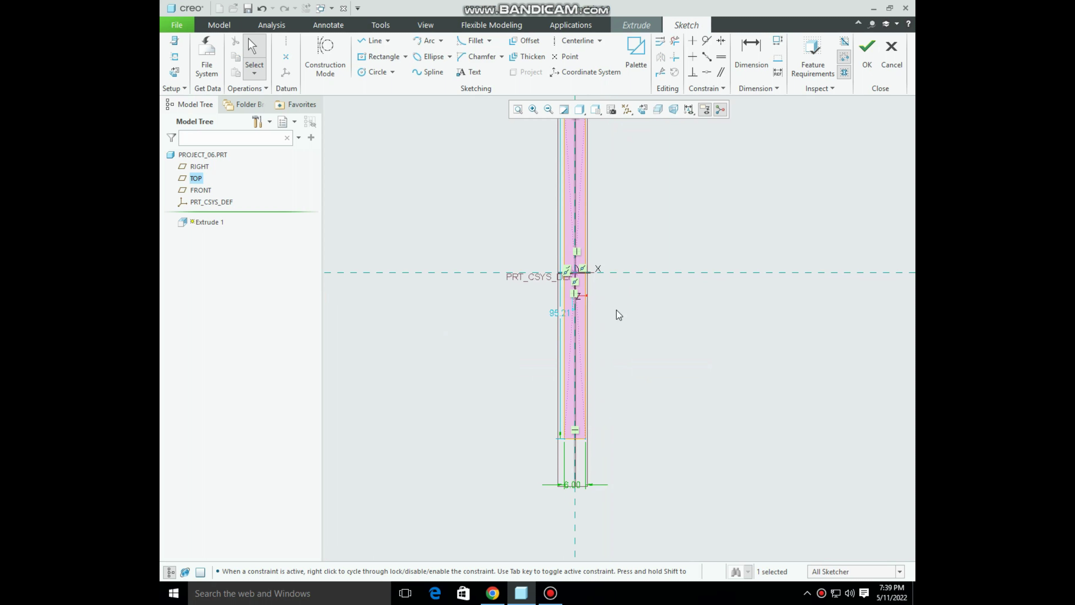
drag(561, 316, 668, 313)
double_click(668, 312)
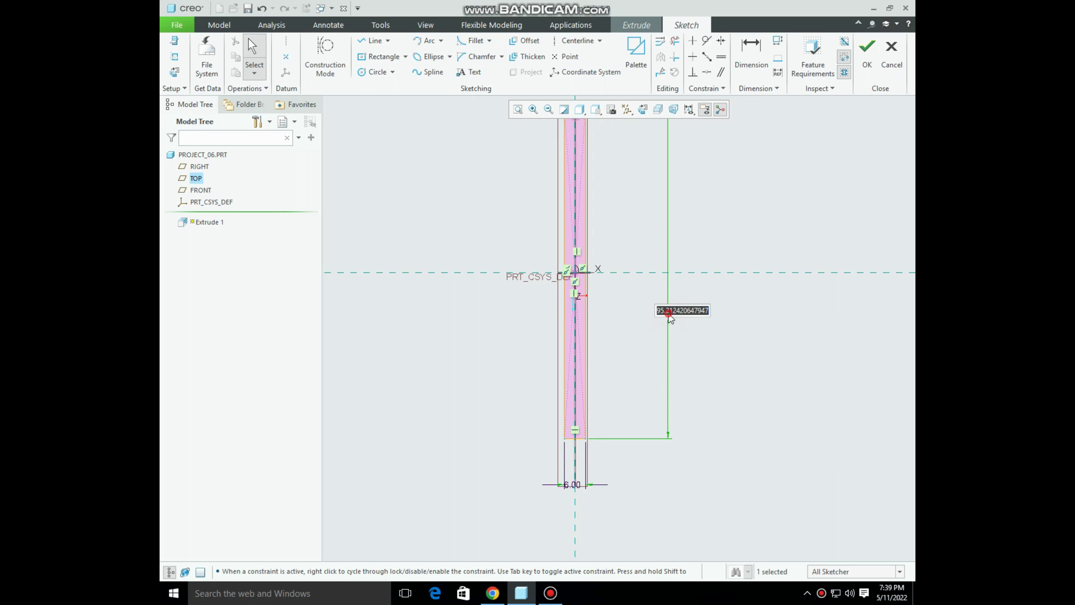
text(9)
key(Return)
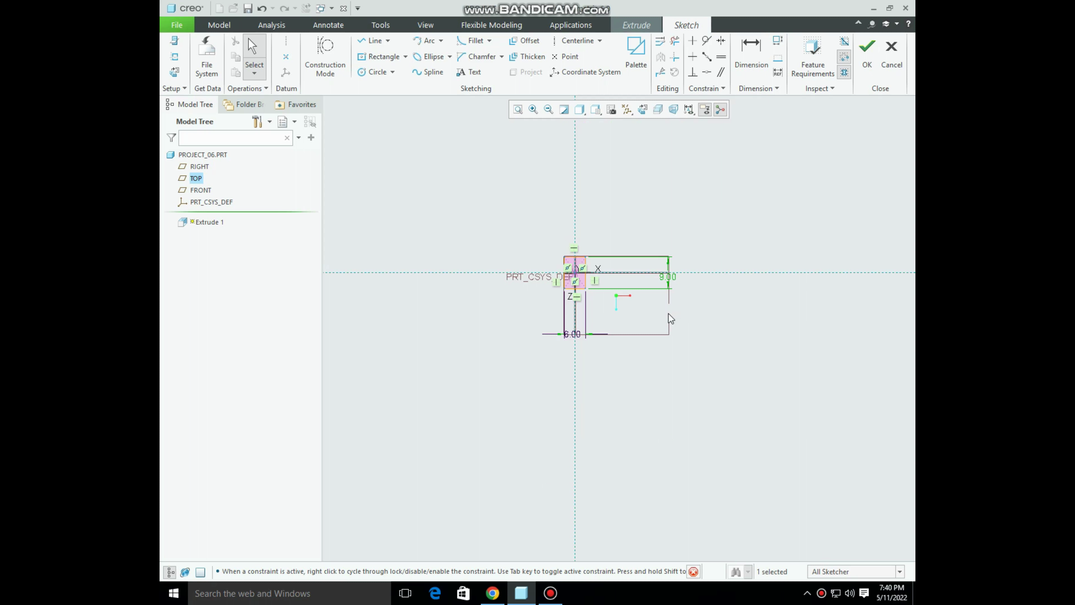
click(517, 110)
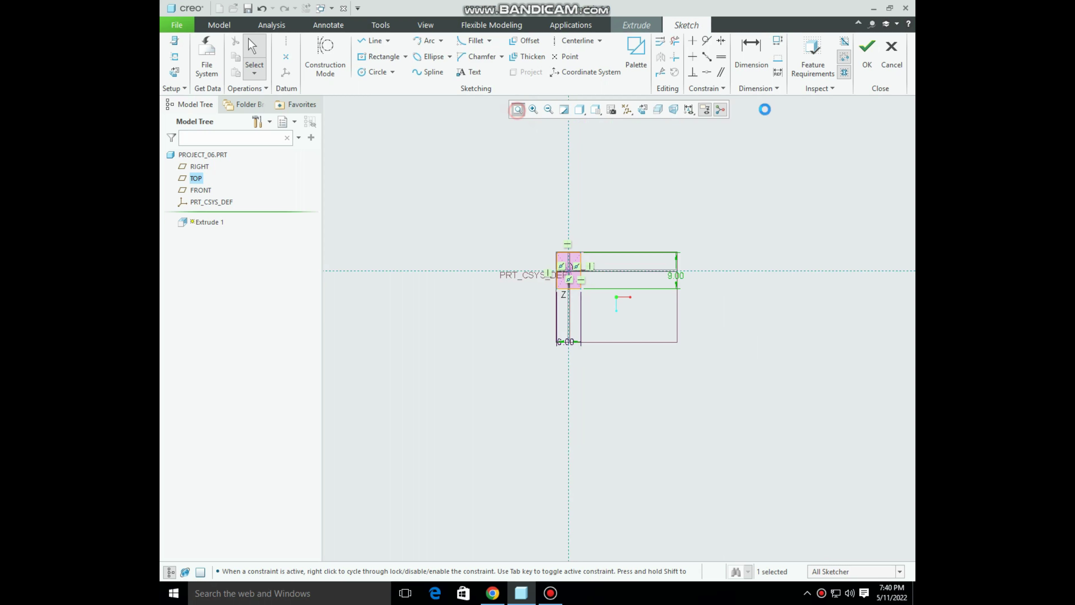
click(872, 61)
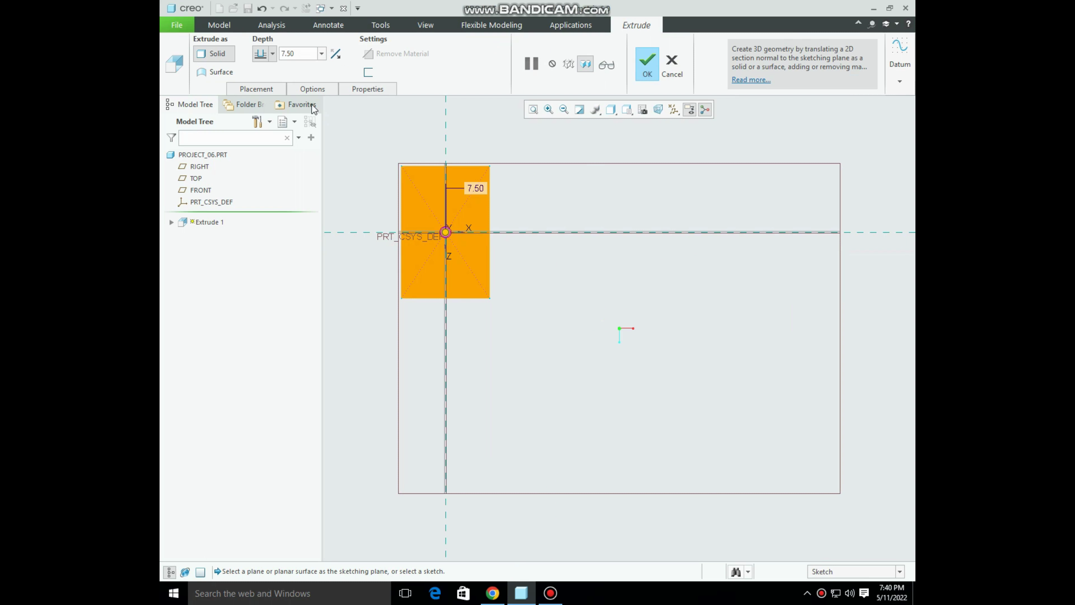
Extrude the base plate 1 thick symmetrically, view it isometrically, and check the drawing
double_click(294, 58)
text(1)
key(Return)
click(274, 56)
click(264, 88)
click(648, 64)
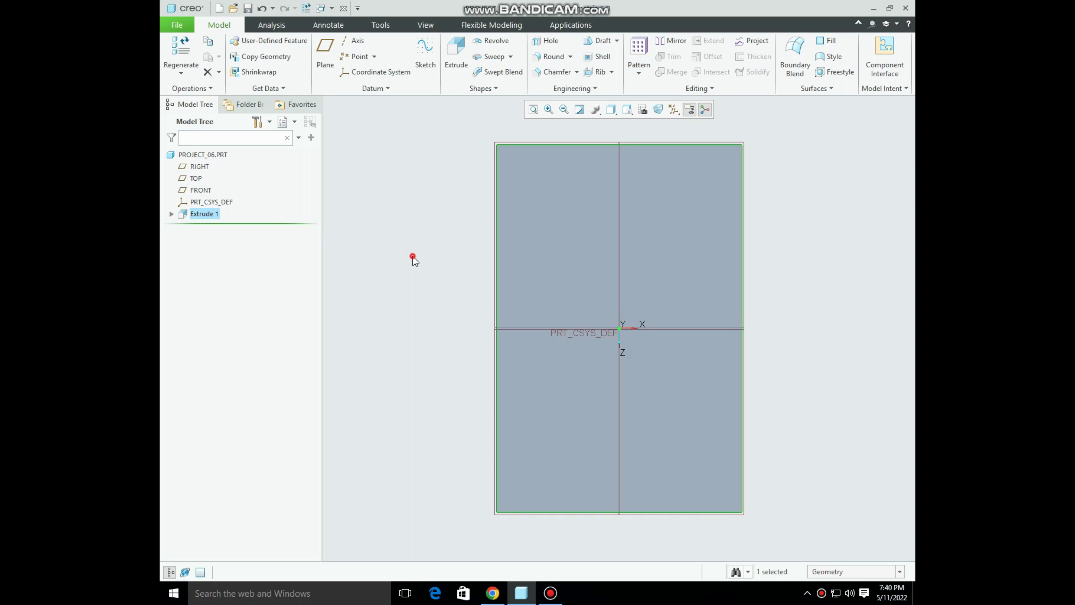
key(ctrl+d)
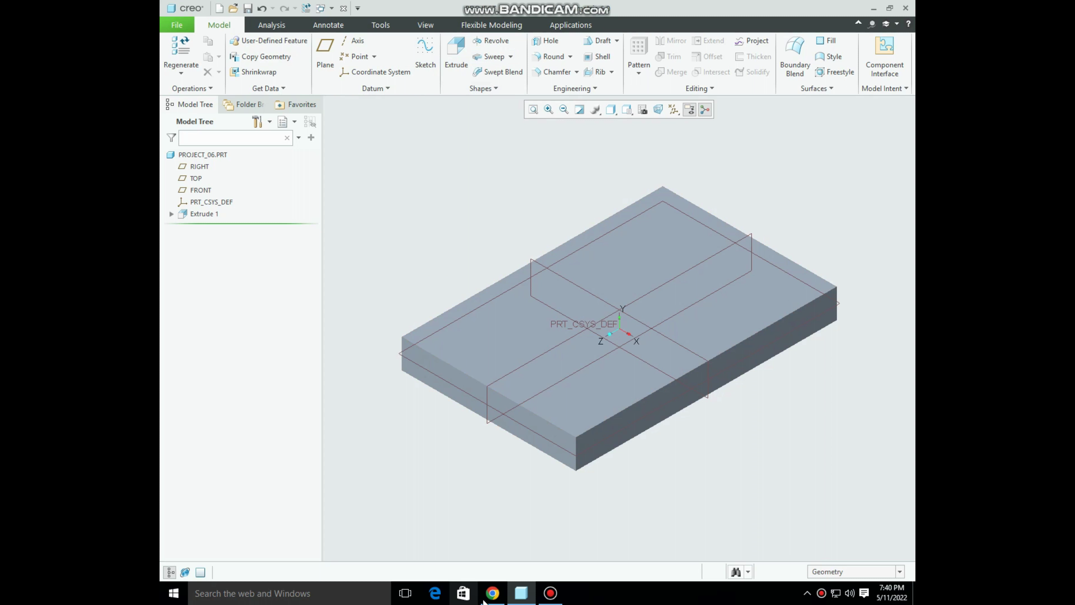
click(492, 593)
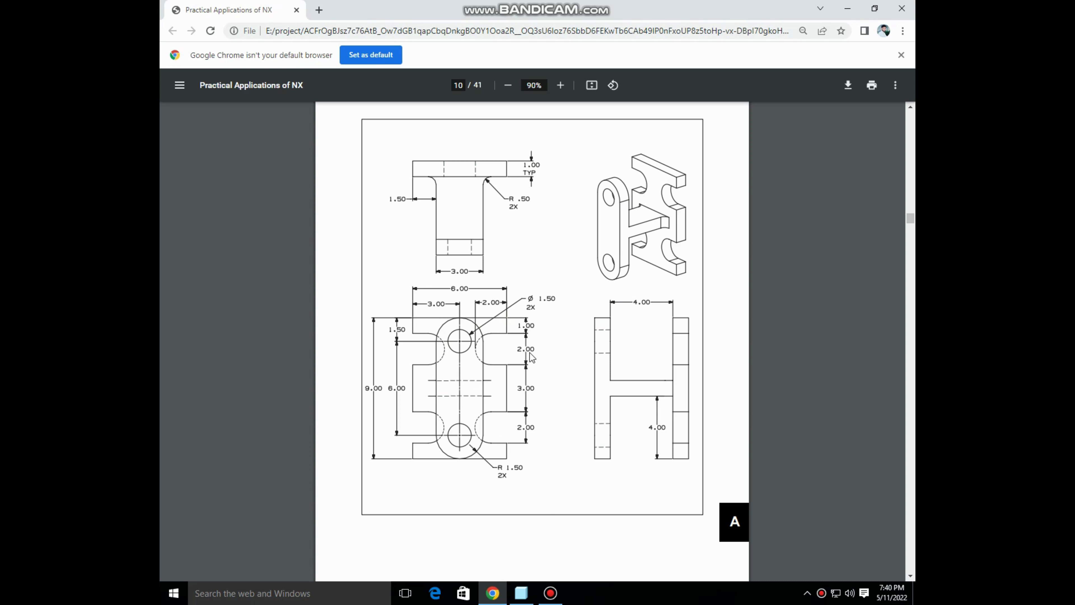
Start an extrusion on the plate's top face and draw a corner rectangle near its upper-right corner
click(491, 592)
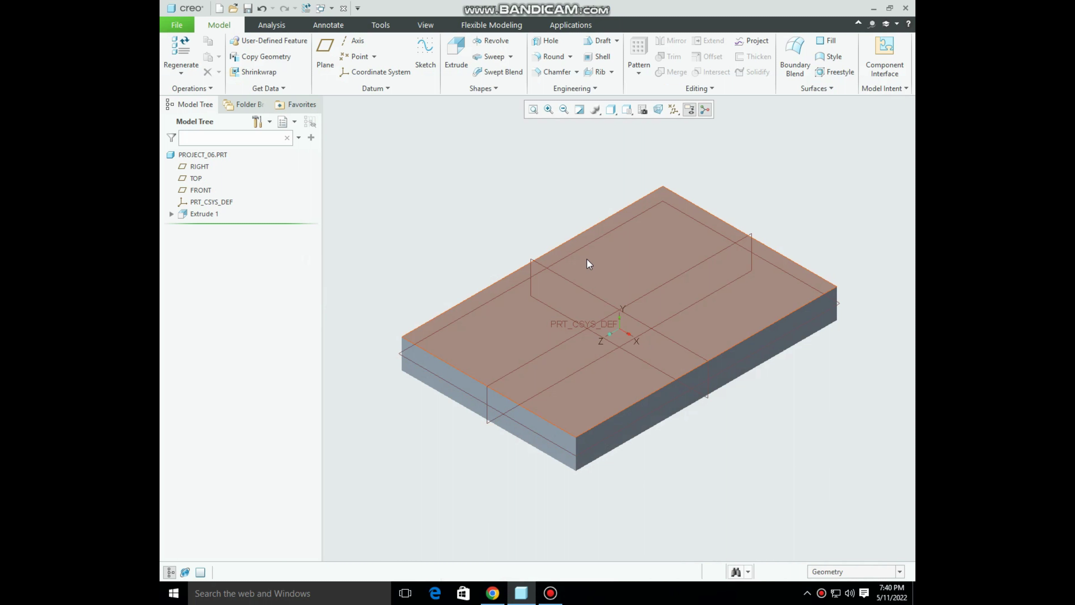
click(589, 252)
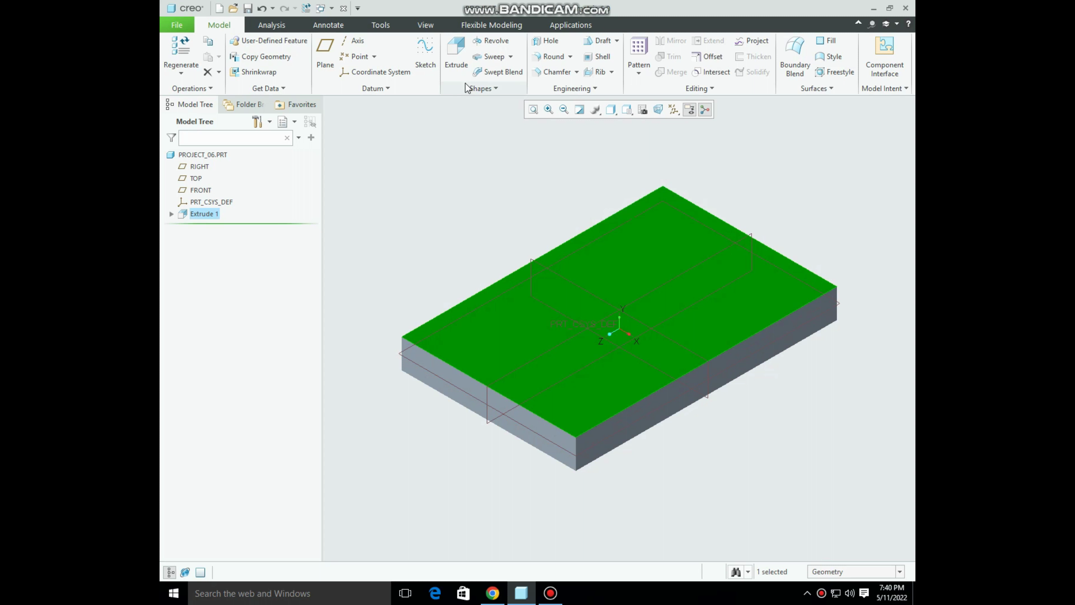
click(458, 66)
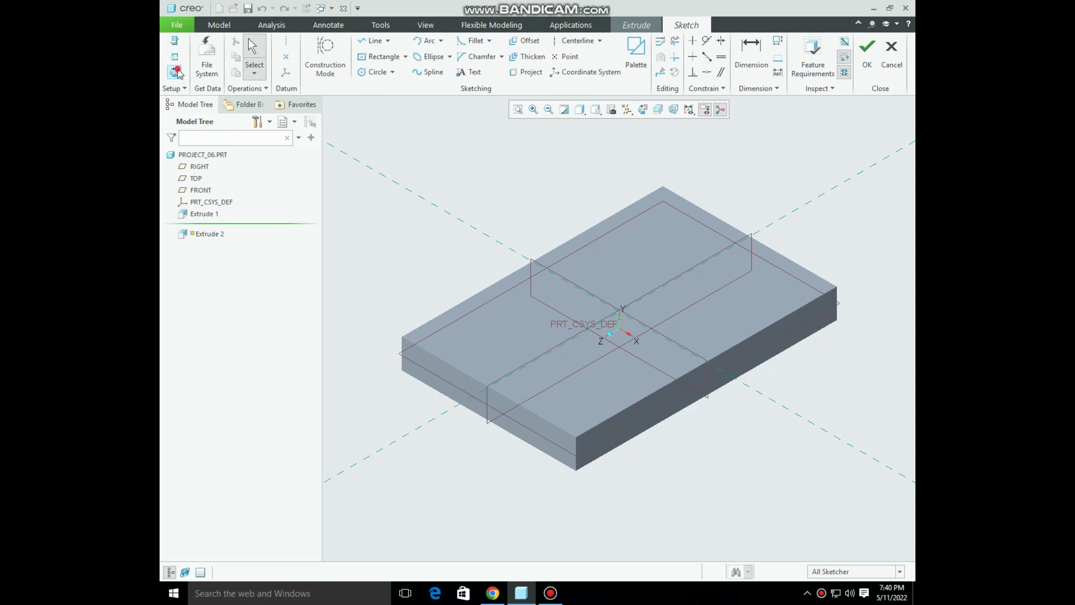
click(174, 72)
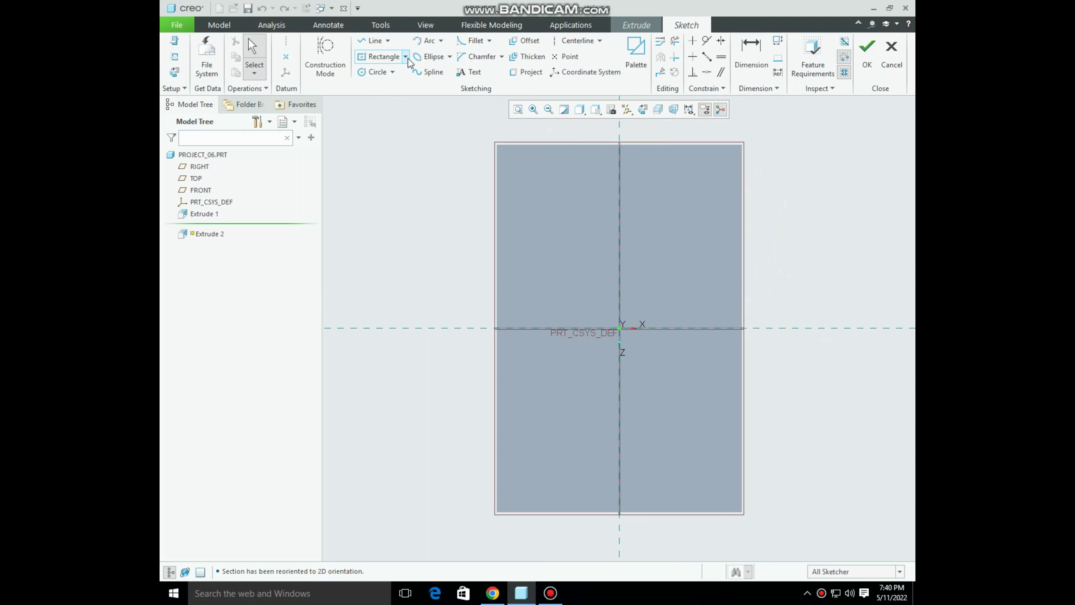
click(406, 58)
click(404, 72)
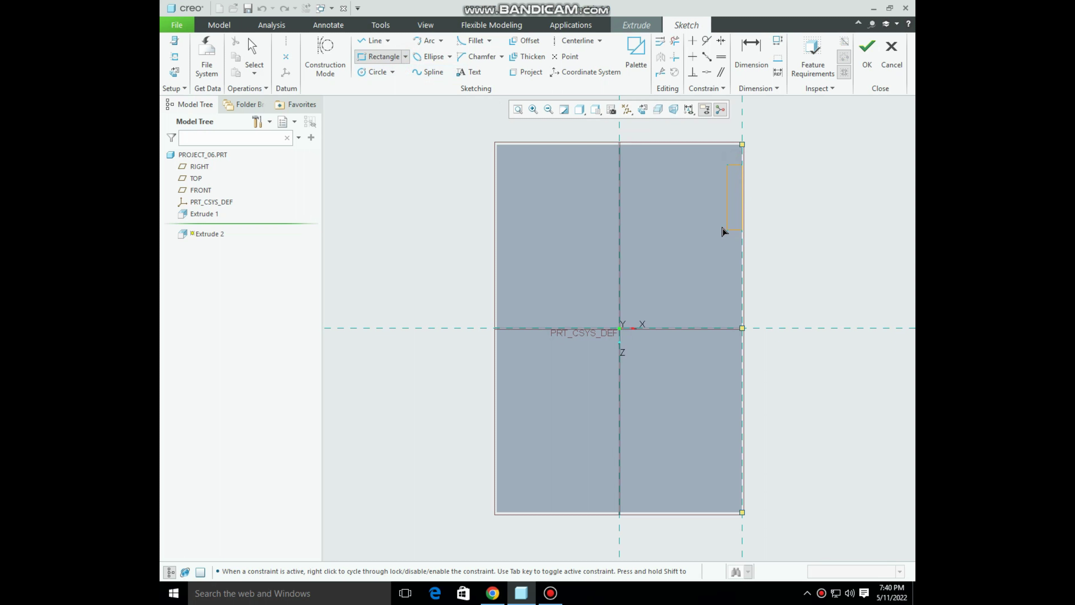
click(692, 223)
middle_click(786, 222)
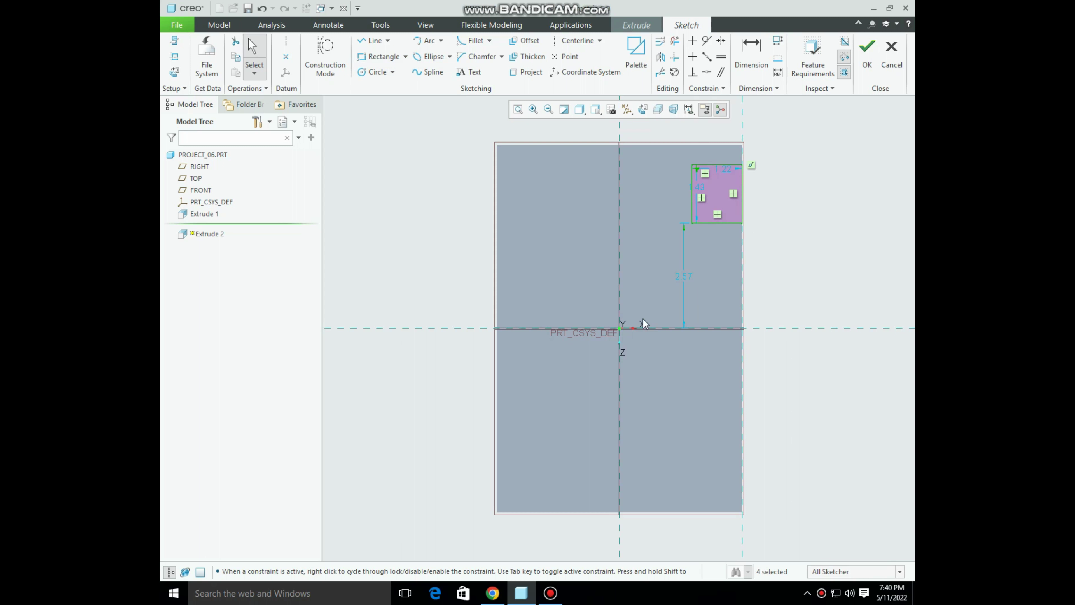
Compare with the drawing PDF, then place the rectangle 1.00 from the plate's top edge
click(492, 593)
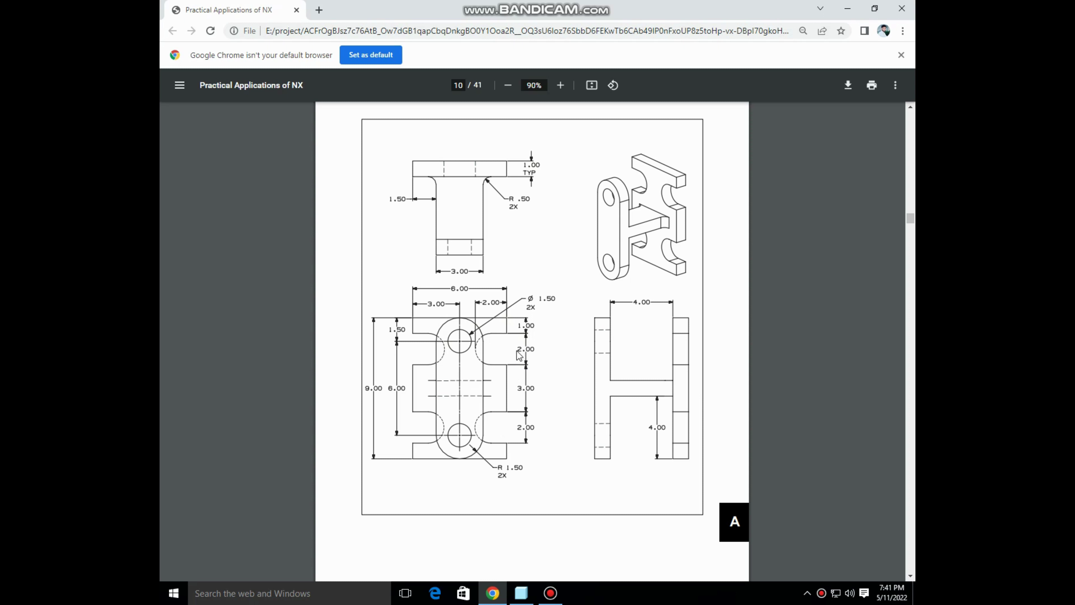
click(497, 593)
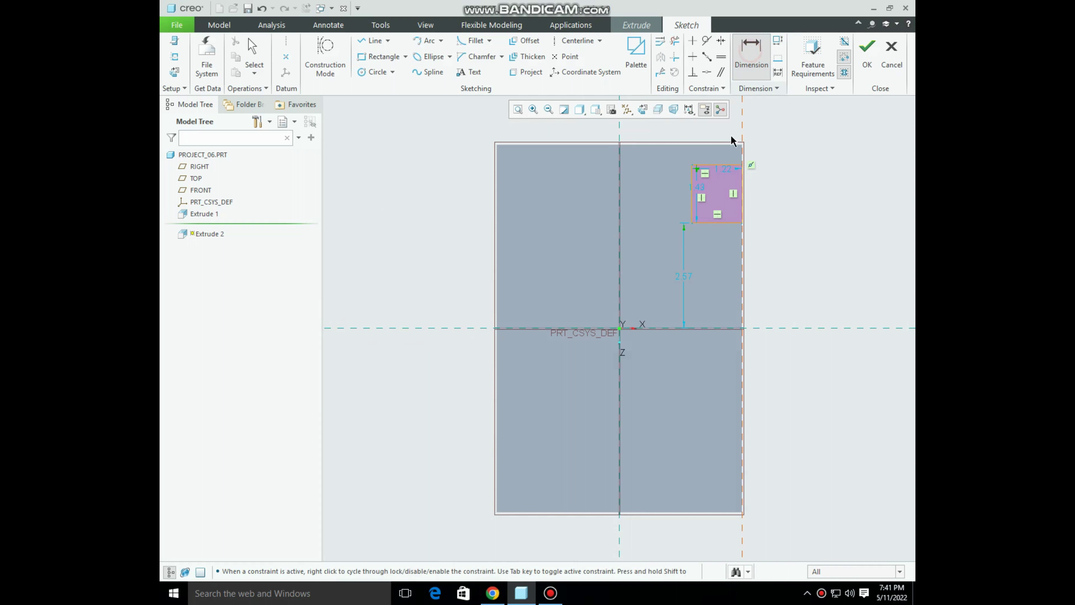
scroll(728, 141, down, 3)
click(723, 147)
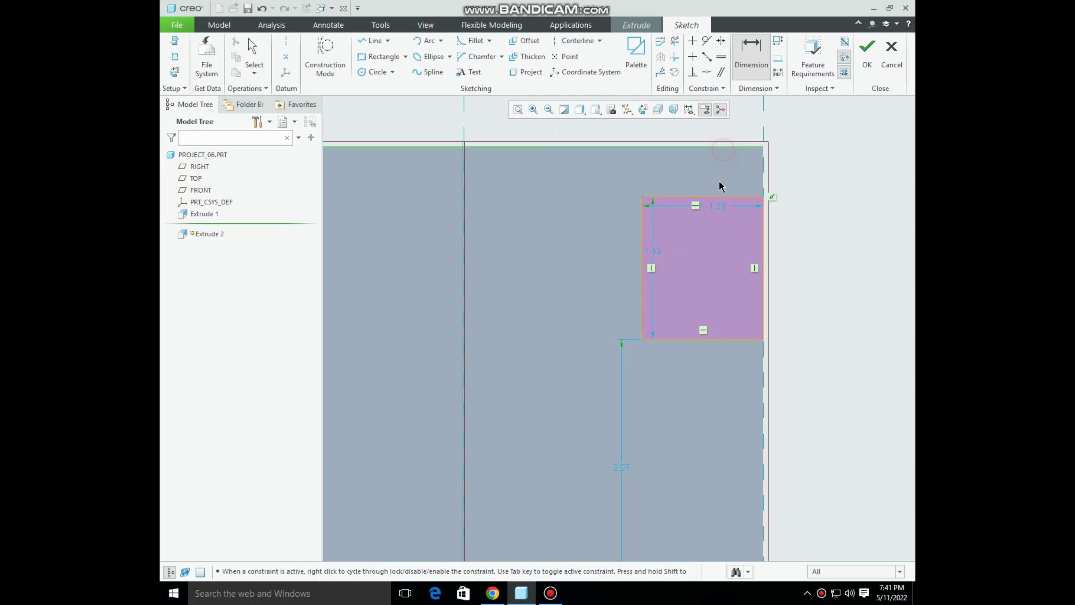
click(725, 197)
middle_click(800, 177)
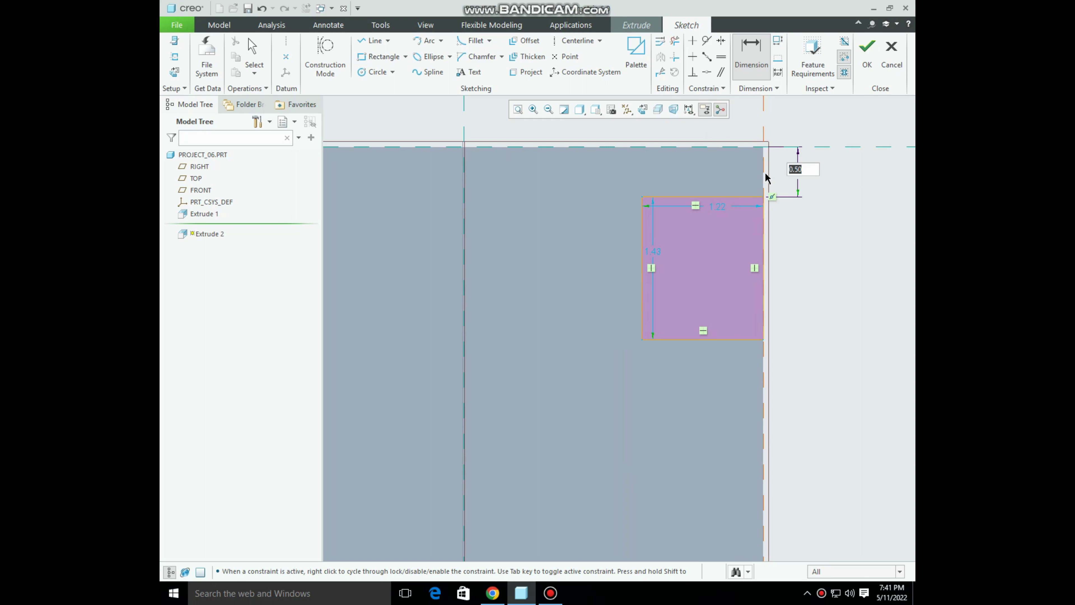
text(1)
key(Return)
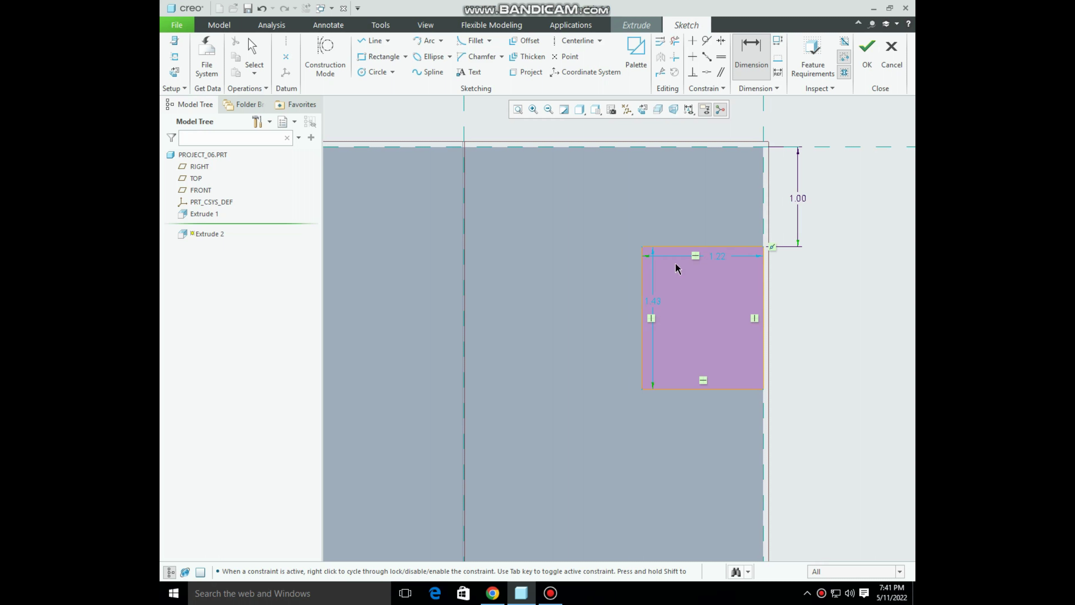
key(Escape)
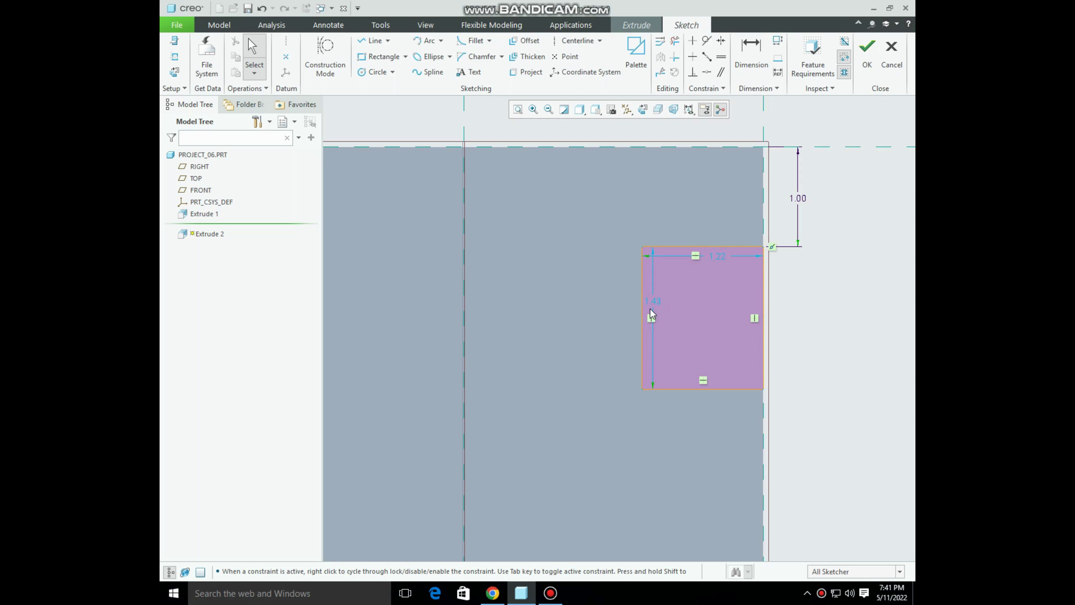
Set the rectangle height to 2.00 and check the reference drawing
drag(654, 305, 809, 315)
double_click(807, 314)
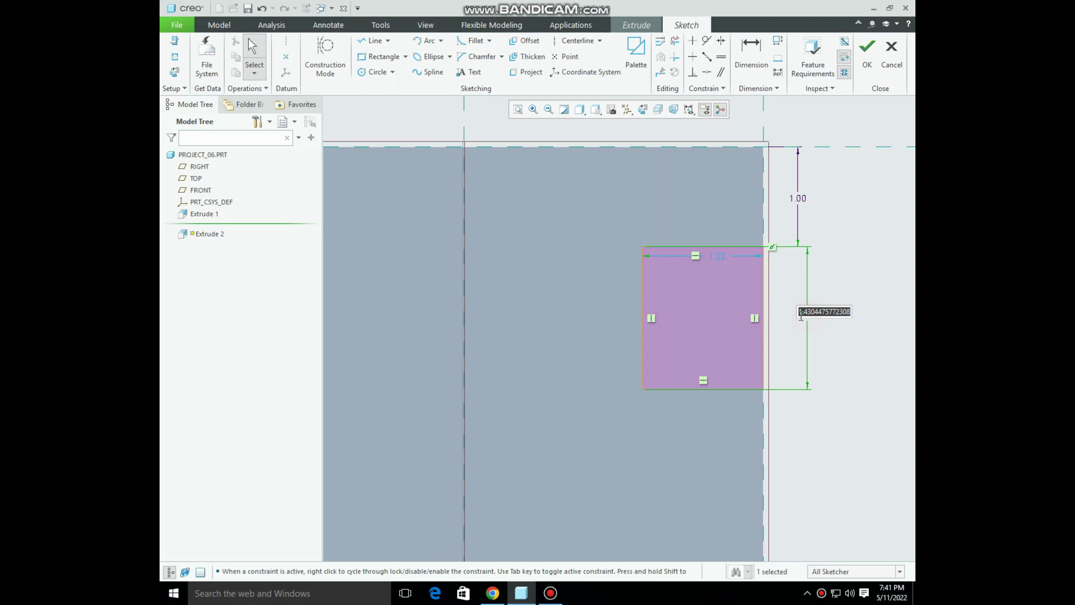
text(2)
key(Return)
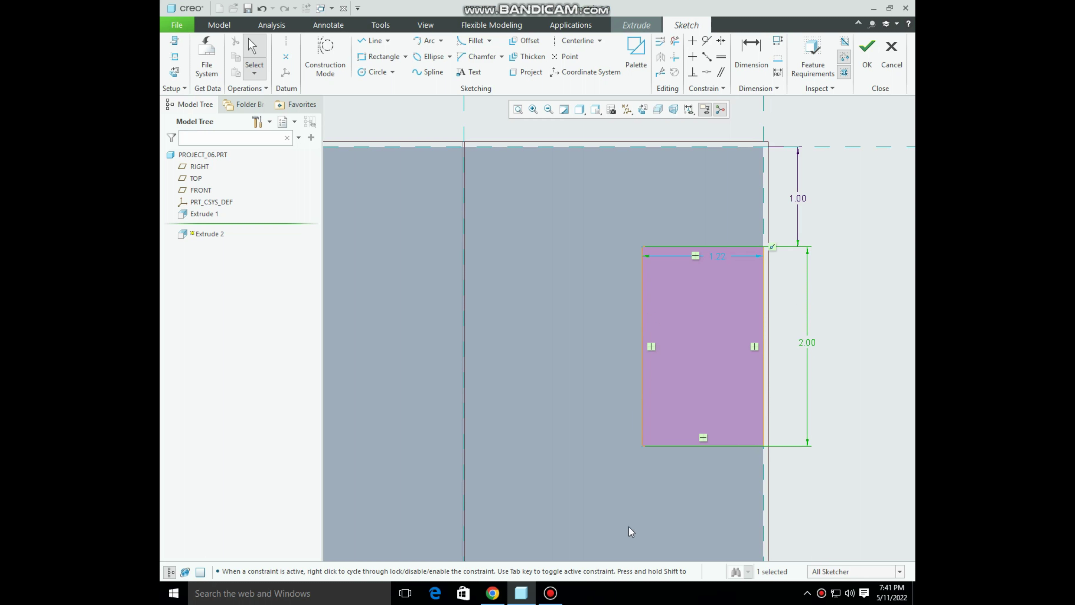
click(479, 592)
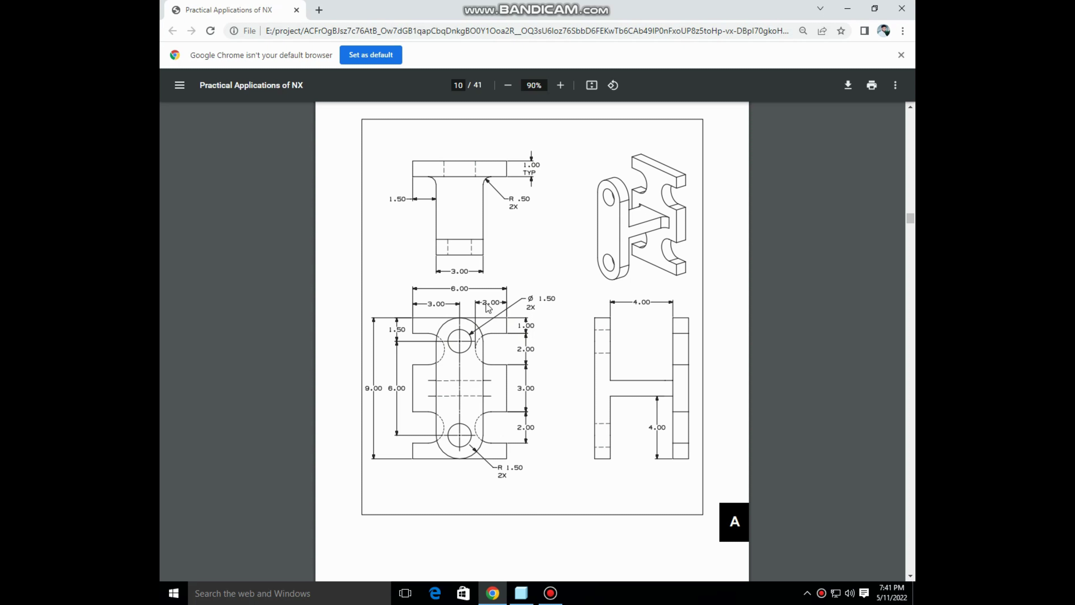
Set the slot rectangle's width to 1.00
click(521, 592)
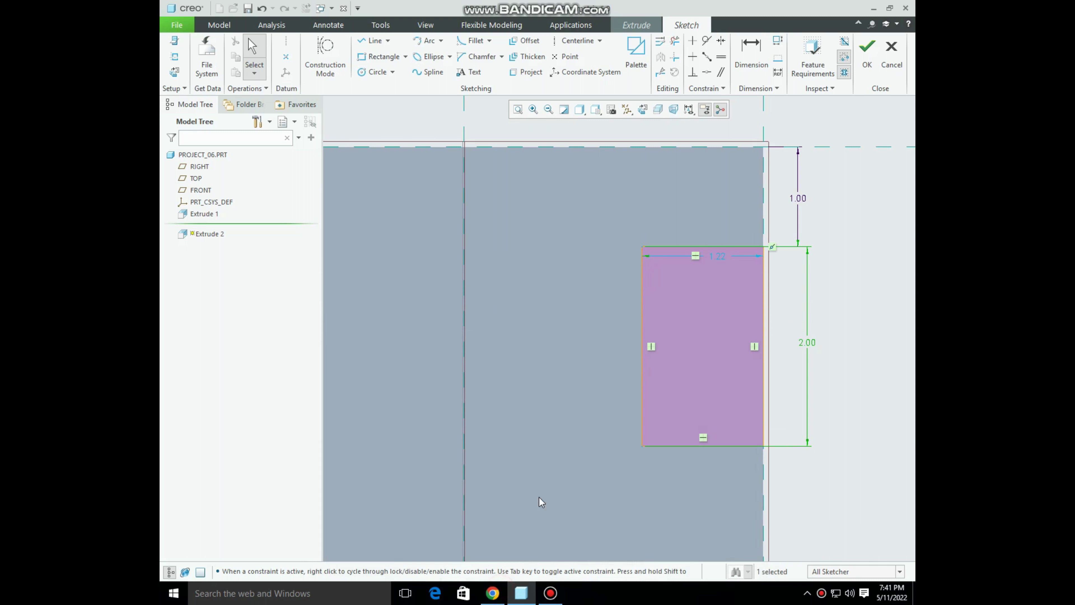
drag(716, 256, 712, 221)
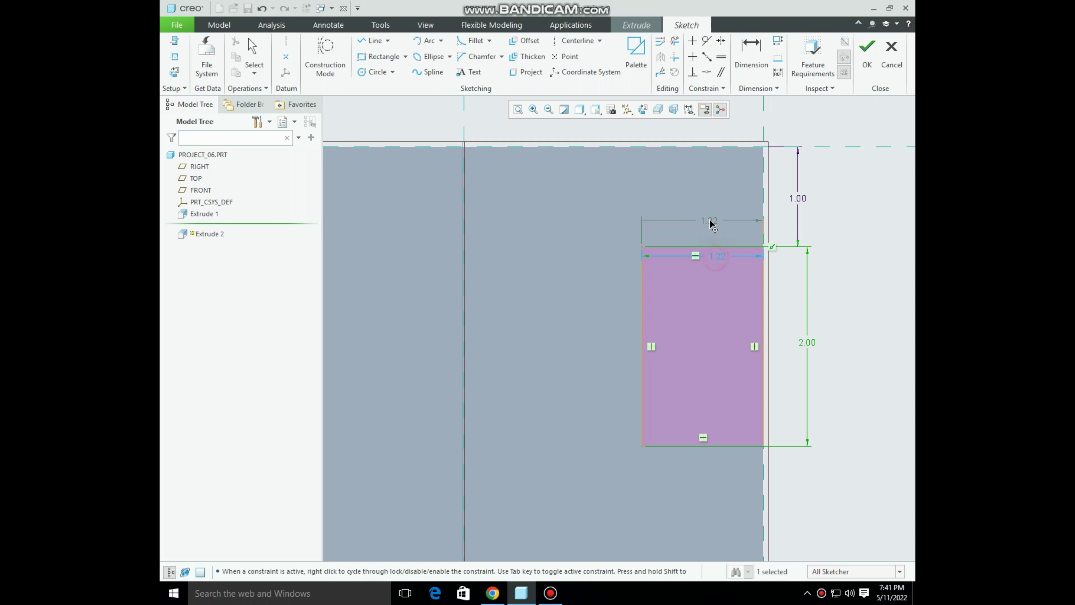
double_click(710, 218)
text(1)
key(Return)
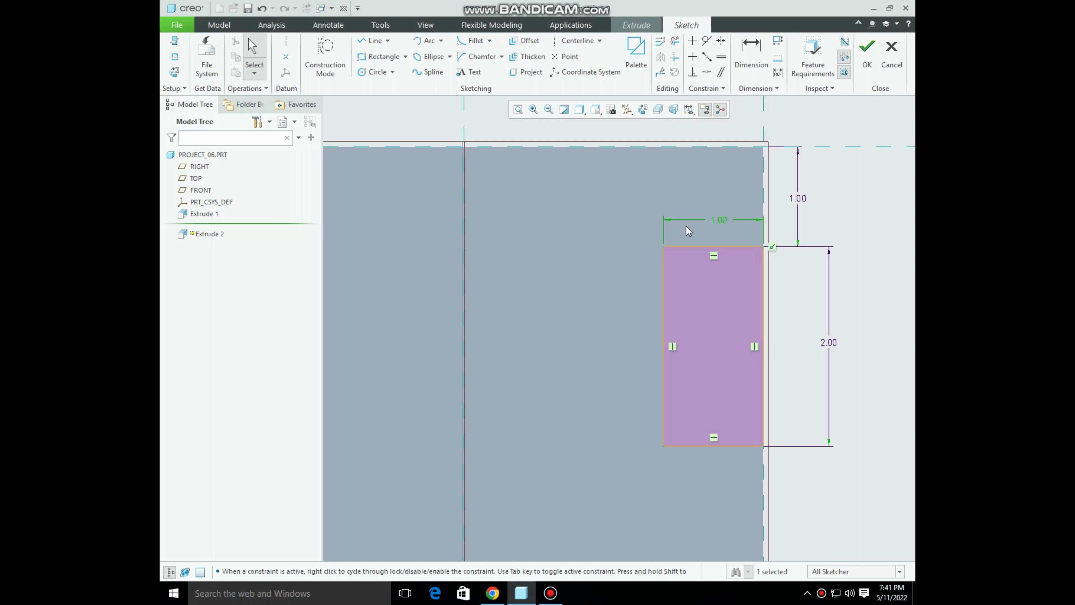
Replace the rectangle's left edge with an arc to round the slot end, and finish the sketch
click(675, 41)
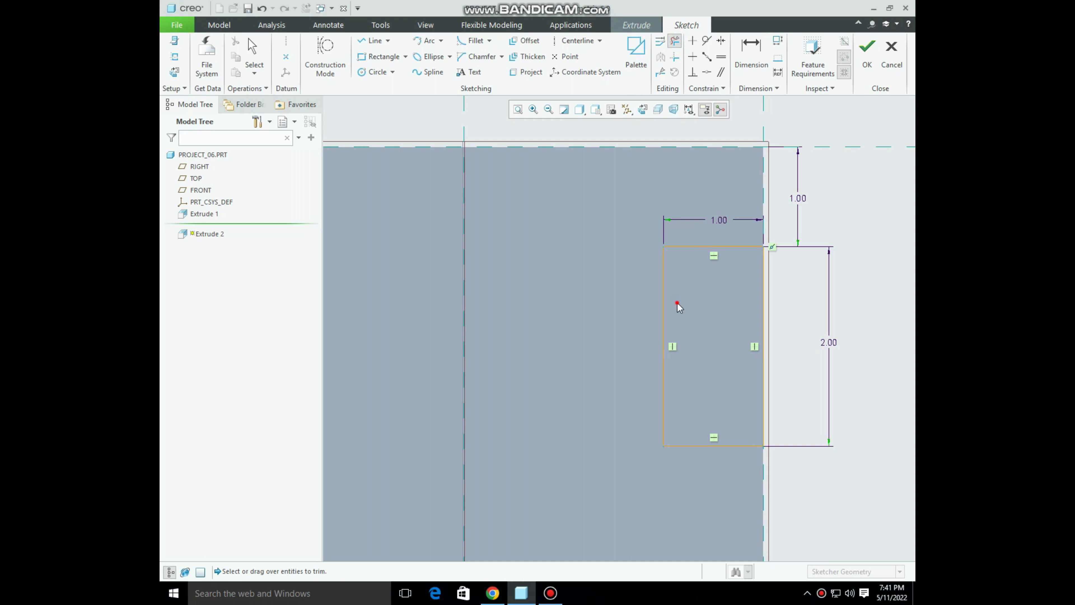
drag(680, 305, 580, 329)
click(427, 41)
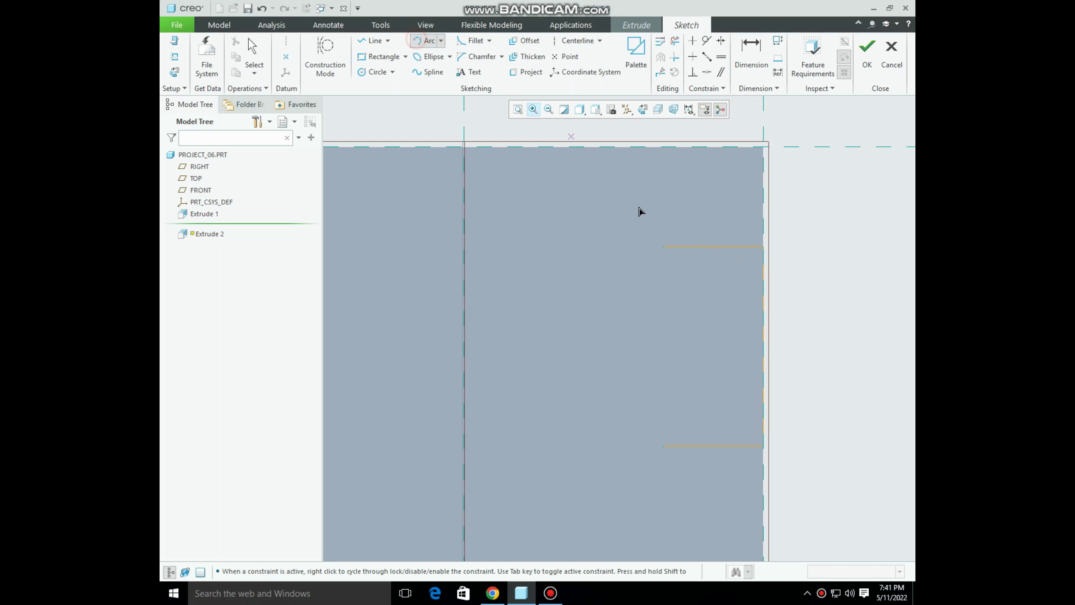
click(663, 247)
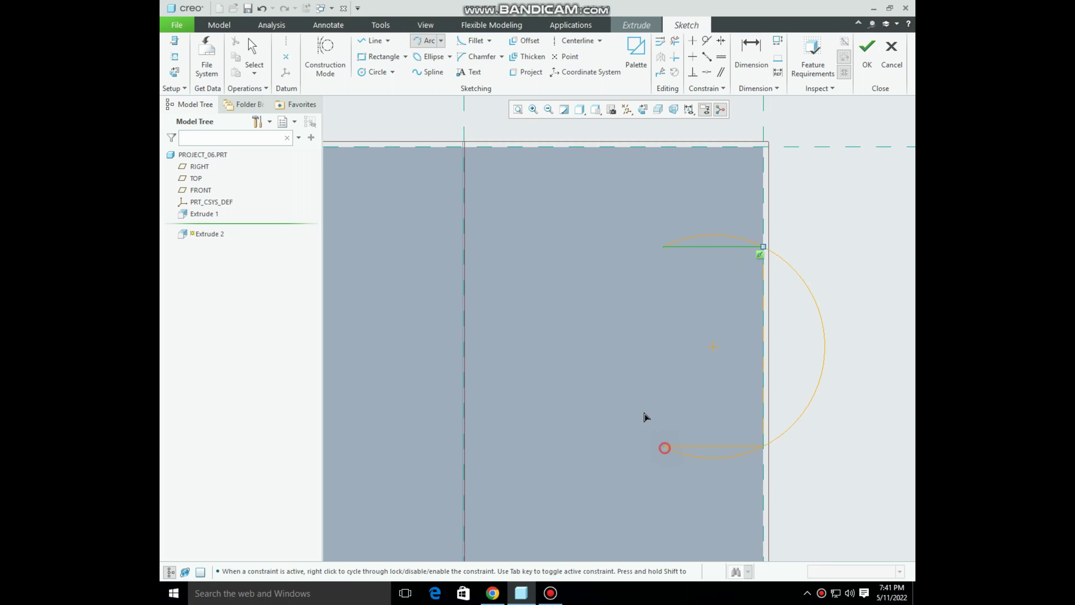
click(662, 445)
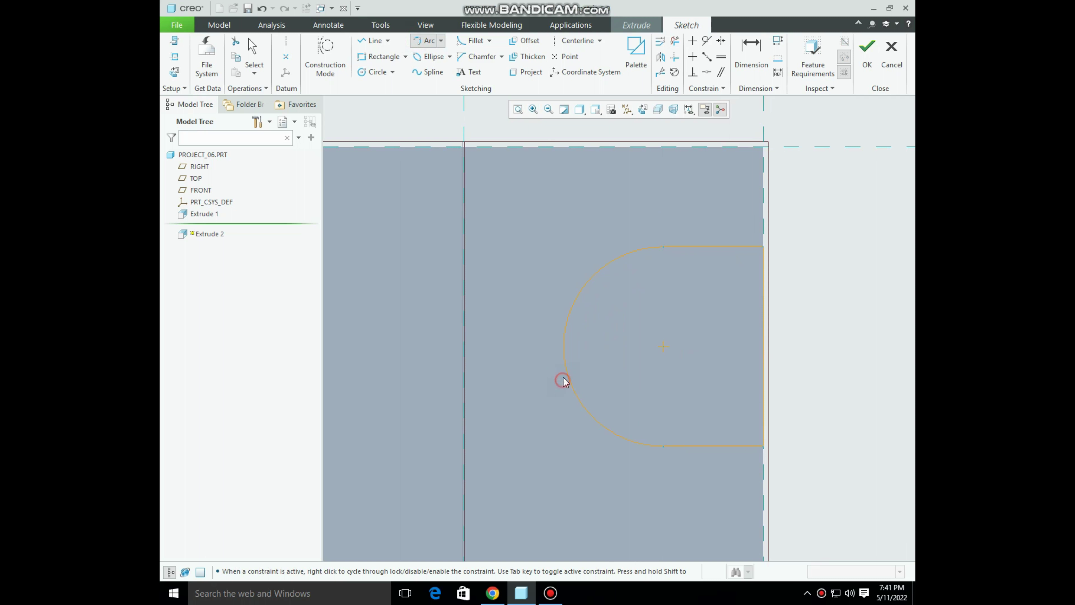
middle_click(557, 228)
scroll(720, 339, down, 2)
scroll(730, 365, down, 3)
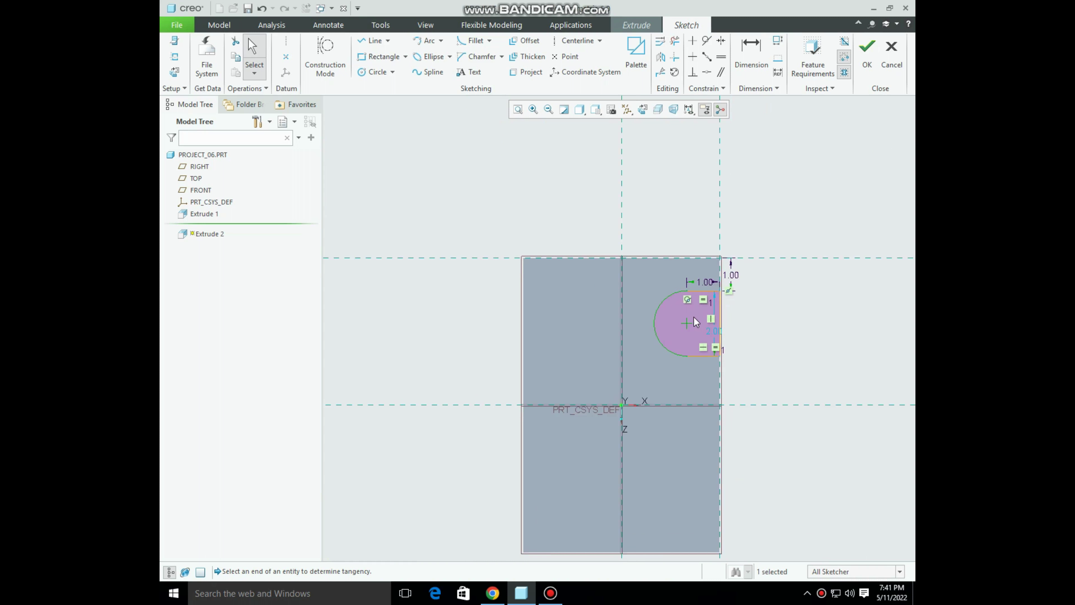
scroll(693, 316, down, 2)
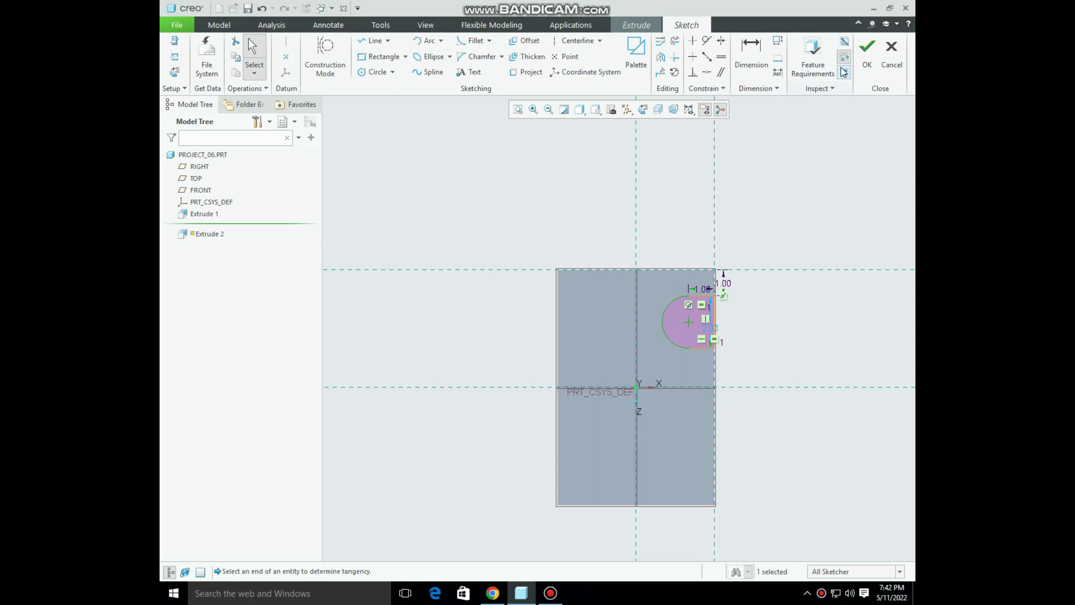
click(863, 56)
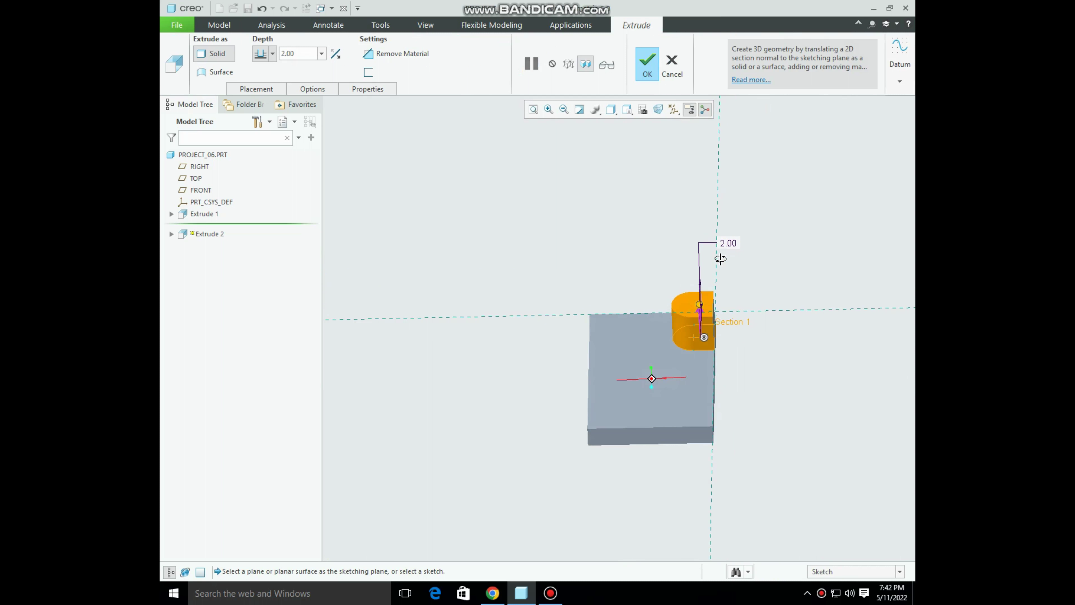
Make the extrusion remove material and complete the 2.00-deep slot cut
click(337, 56)
mouse_move(562, 197)
middle_down()
mouse_move(573, 271)
mouse_move(705, 324)
middle_up()
click(641, 71)
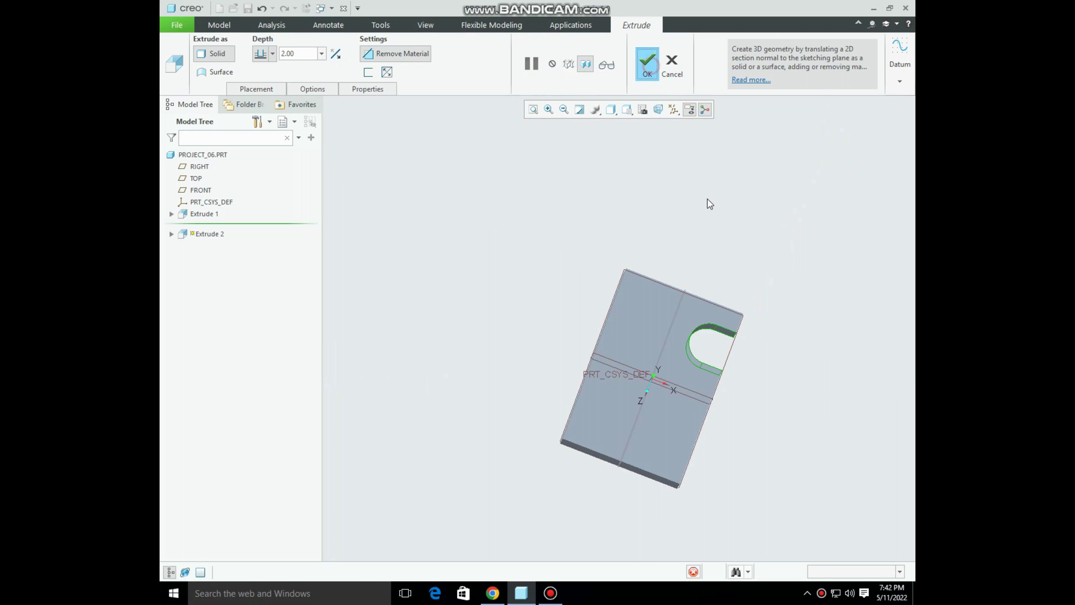
mouse_move(546, 193)
middle_down()
mouse_move(550, 250)
mouse_move(568, 243)
middle_up()
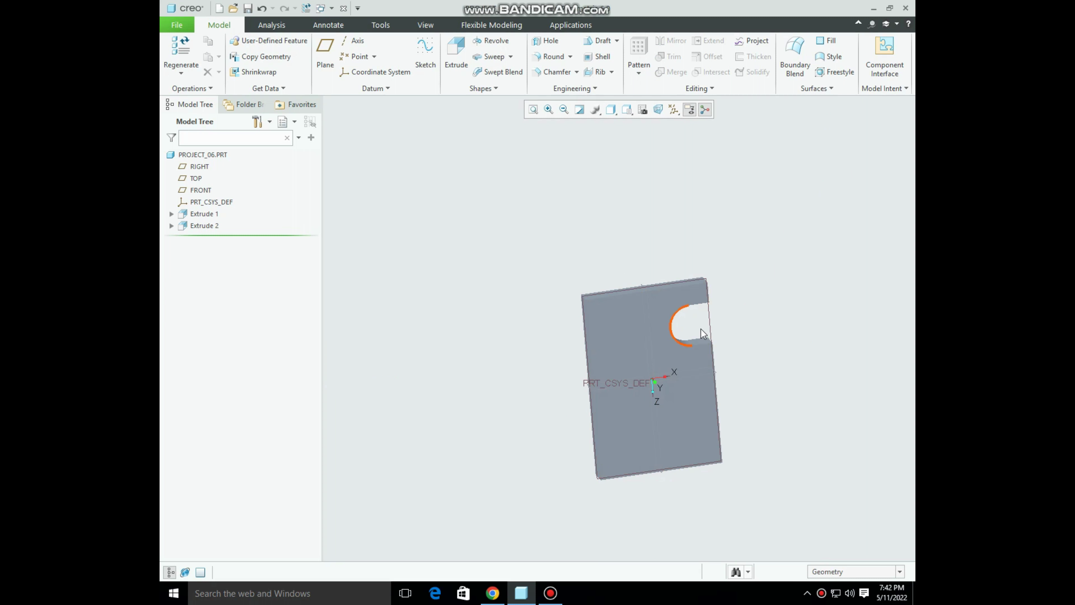
Mirror the Extrude 2 slot cut across the FRONT plane to make a second slot
middle_drag(701, 328, 679, 312)
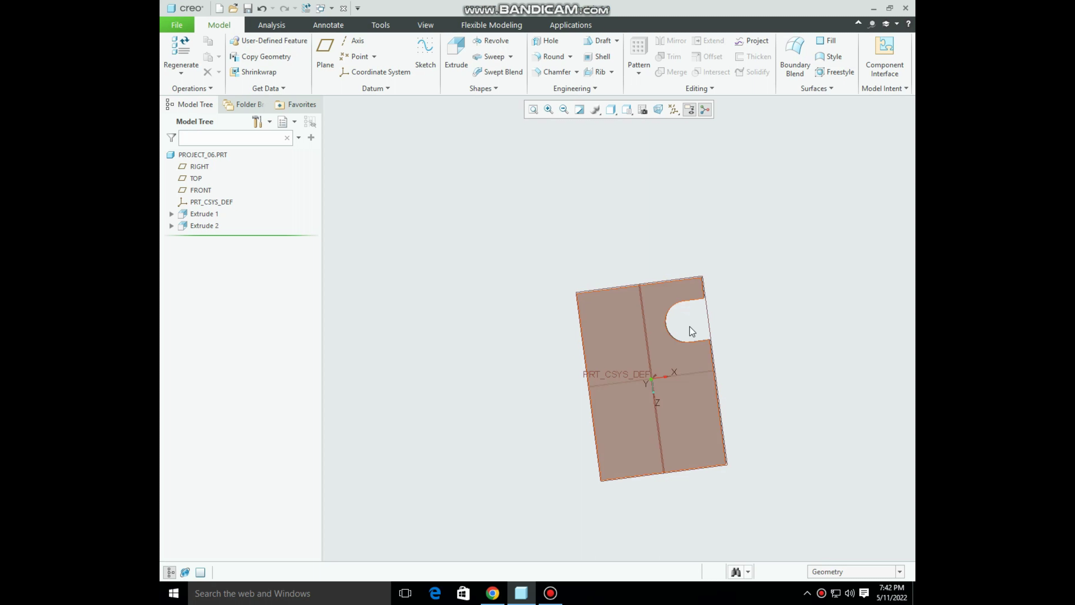
middle_drag(470, 313, 468, 342)
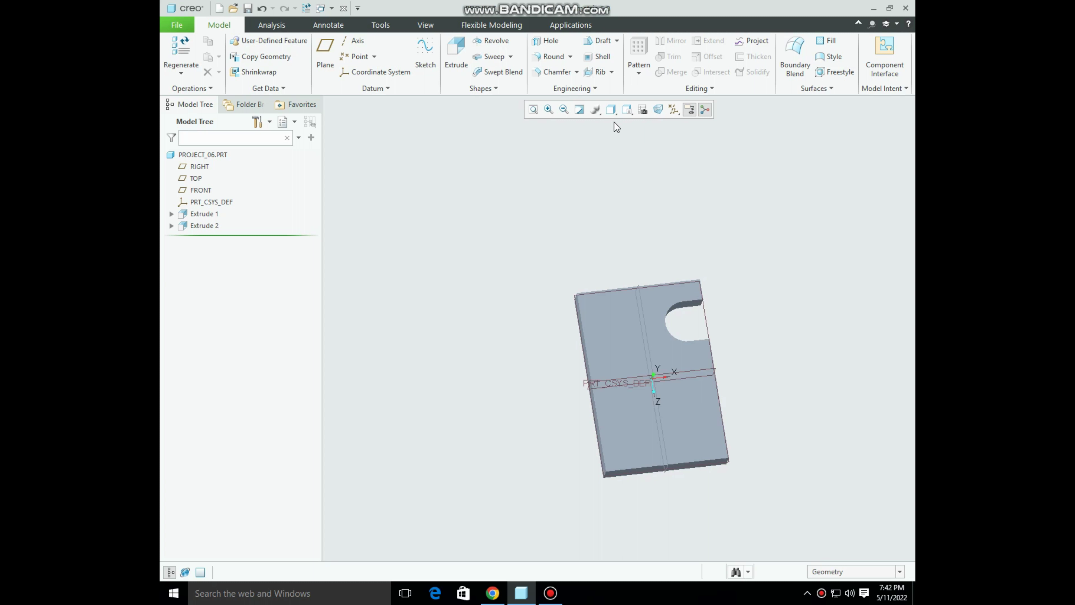
click(202, 226)
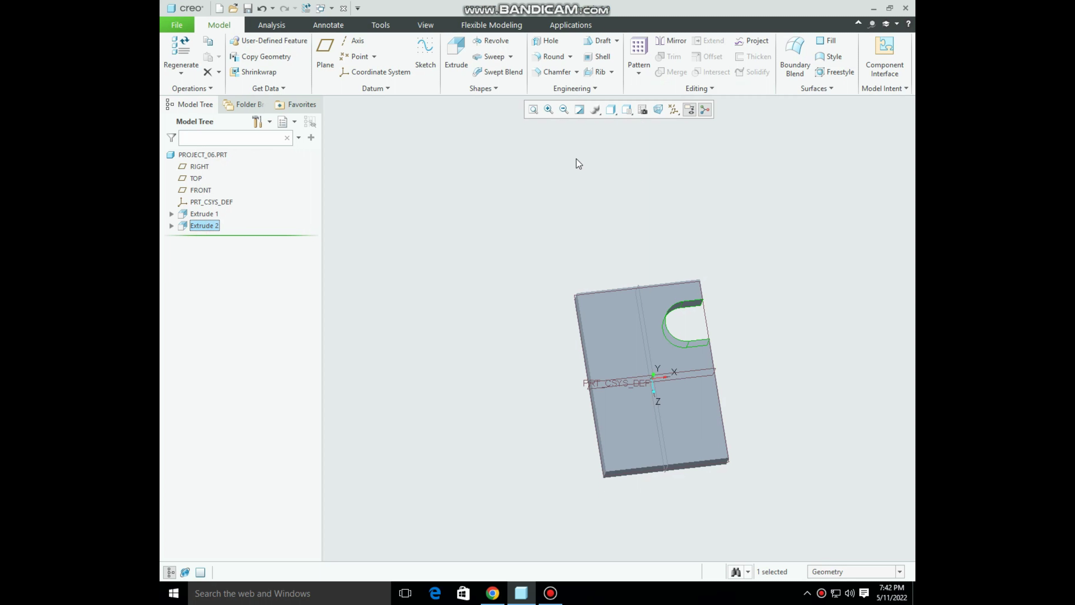
click(665, 40)
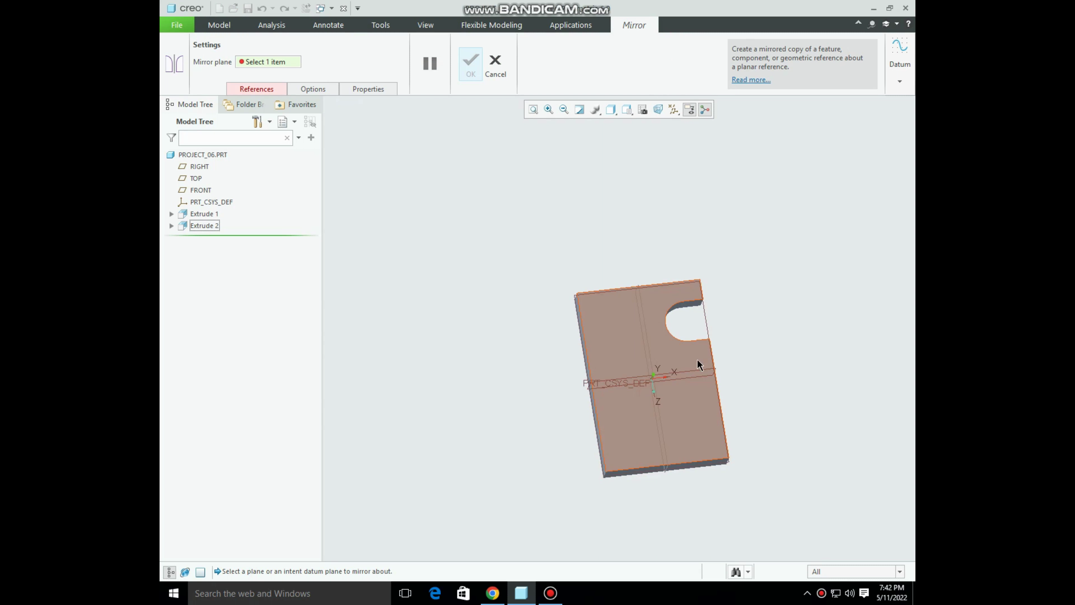
click(697, 371)
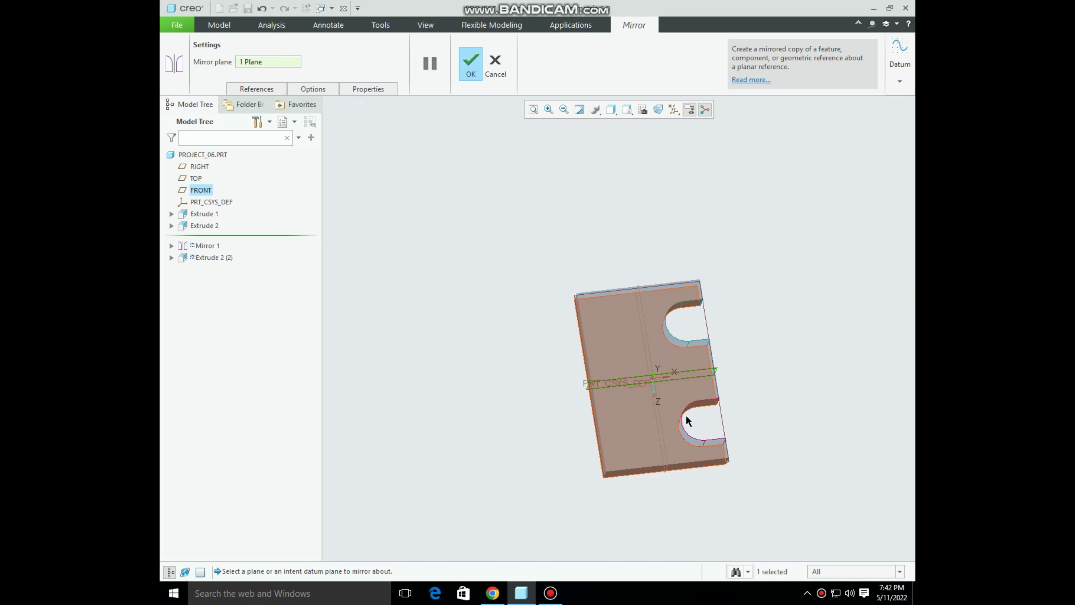
click(476, 67)
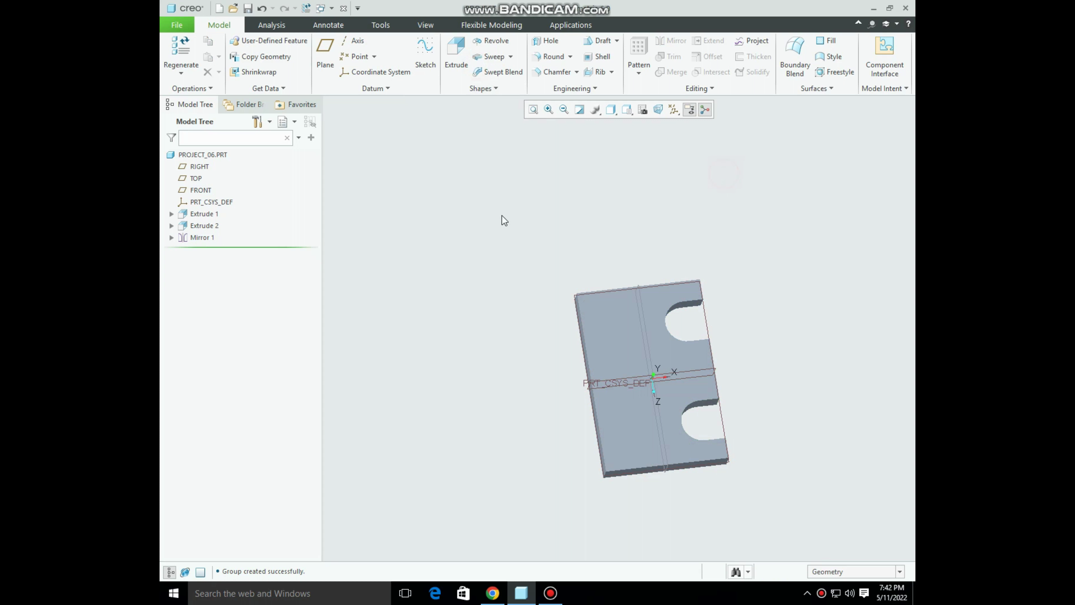
Mirror Extrude 2 and Mirror 1 across the RIGHT plane to get four slots
click(199, 226)
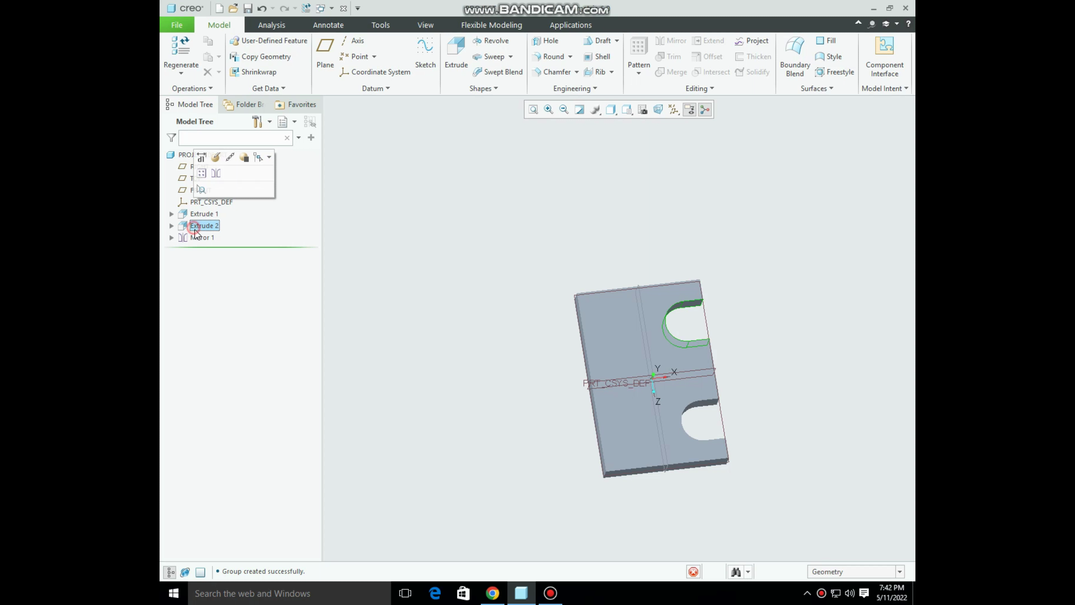
click(408, 246)
click(202, 227)
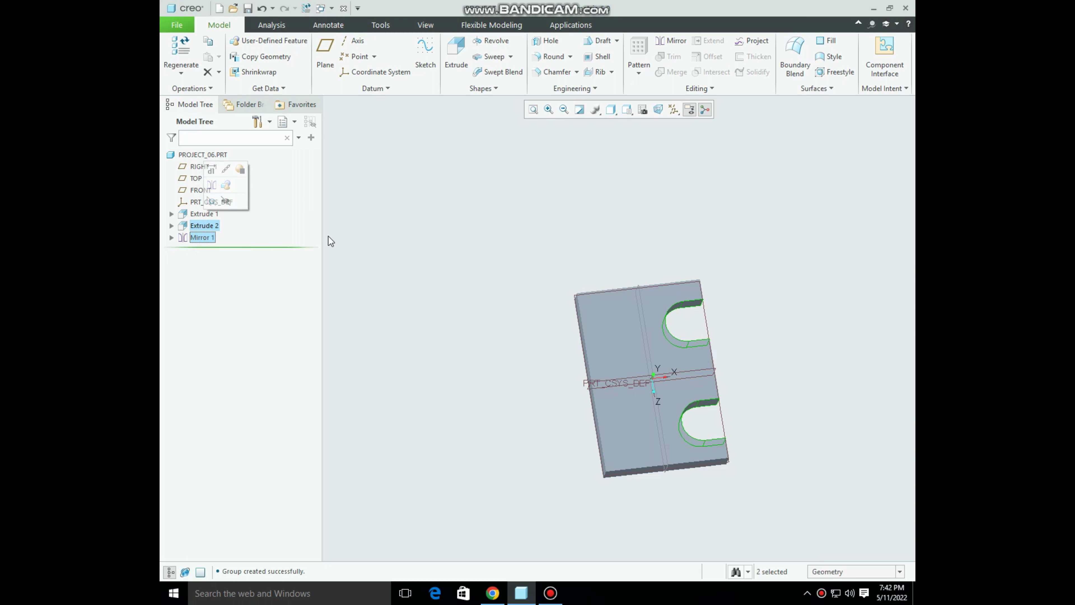
click(669, 43)
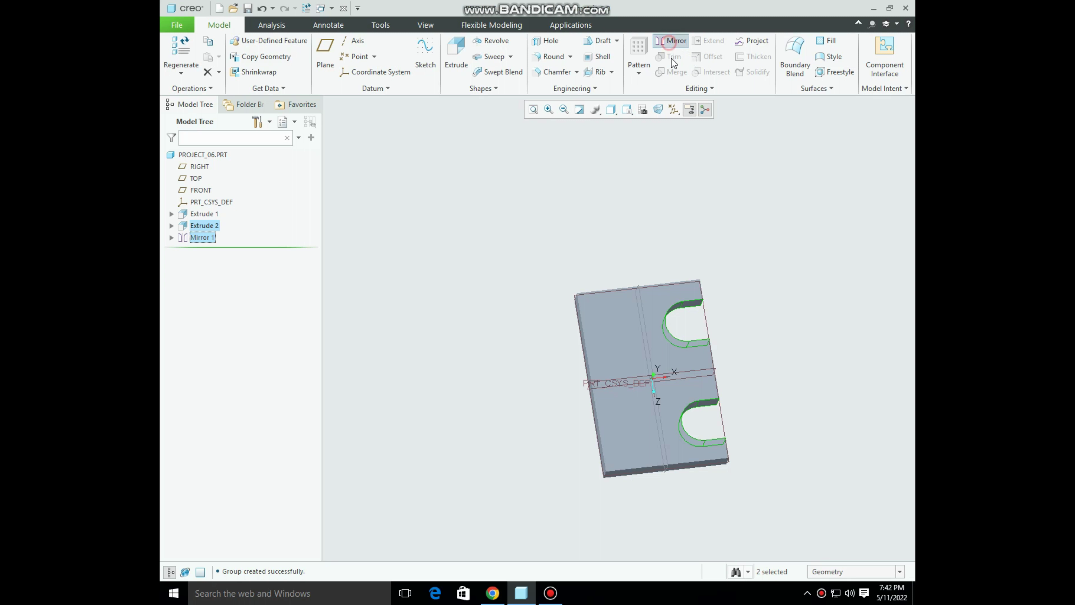
click(641, 292)
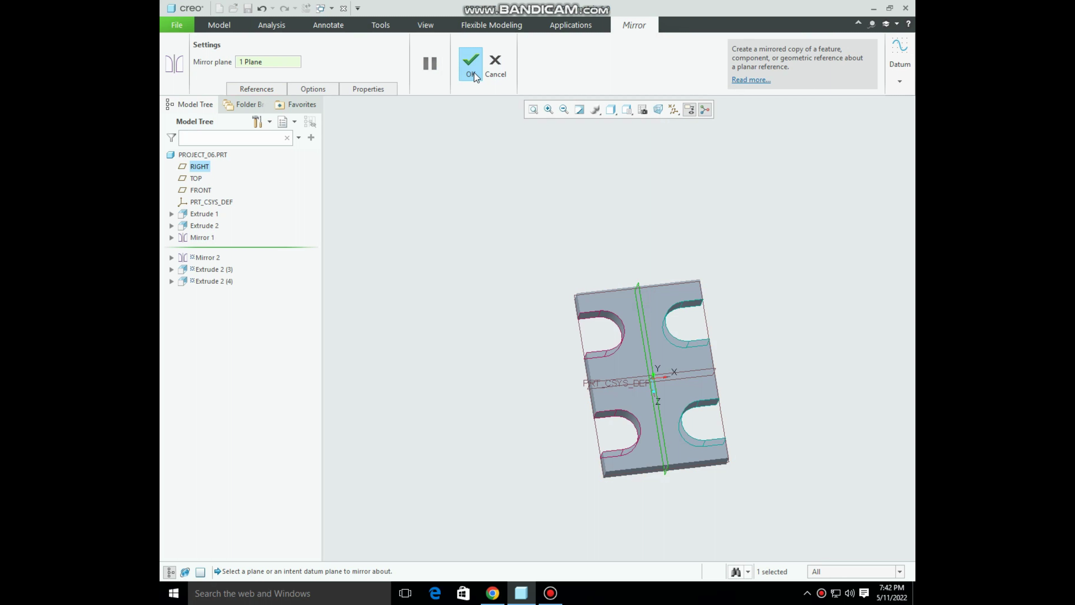
click(474, 73)
Orbit the part to inspect the four slots, then bring up the reference drawing
middle_drag(625, 235, 592, 238)
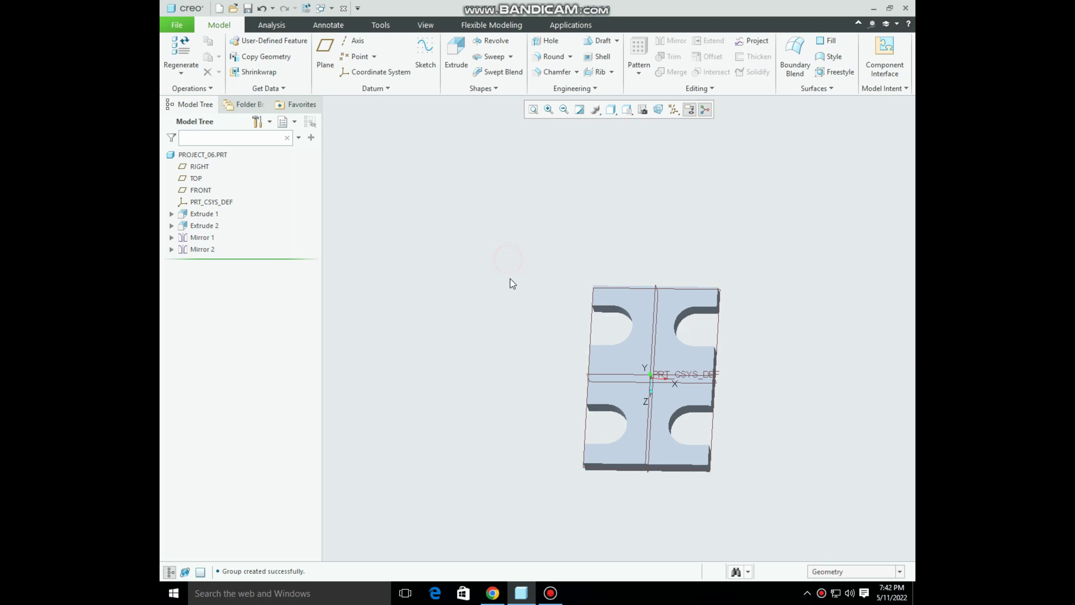
mouse_move(511, 279)
middle_down()
mouse_move(533, 240)
mouse_move(533, 264)
middle_up()
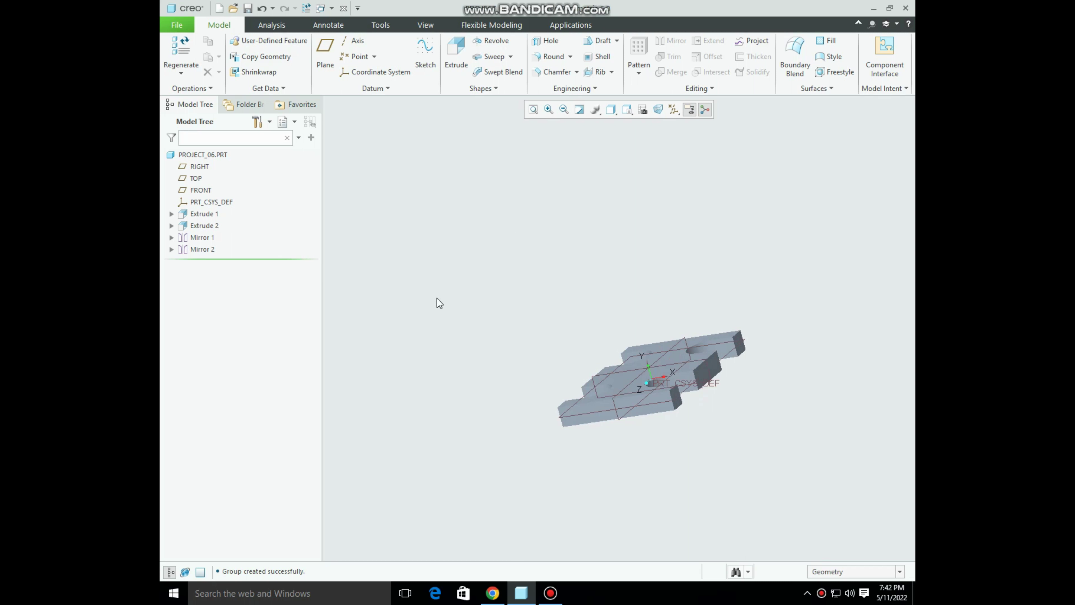
middle_drag(467, 305, 472, 317)
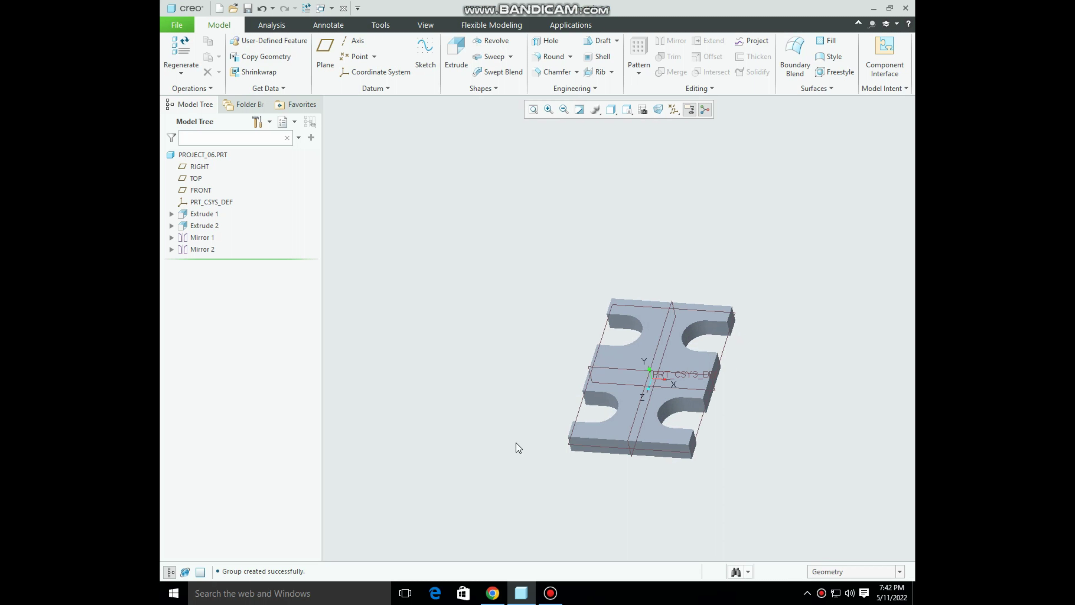
click(492, 593)
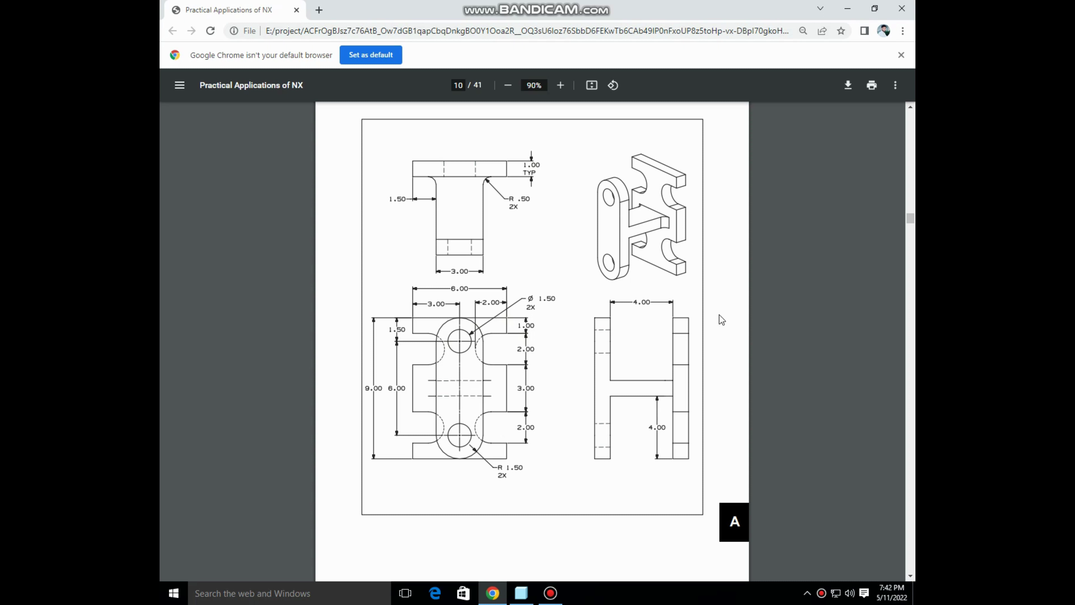
Start an extrusion on the slotted plate's top face, then check the page-10 drawing
click(492, 593)
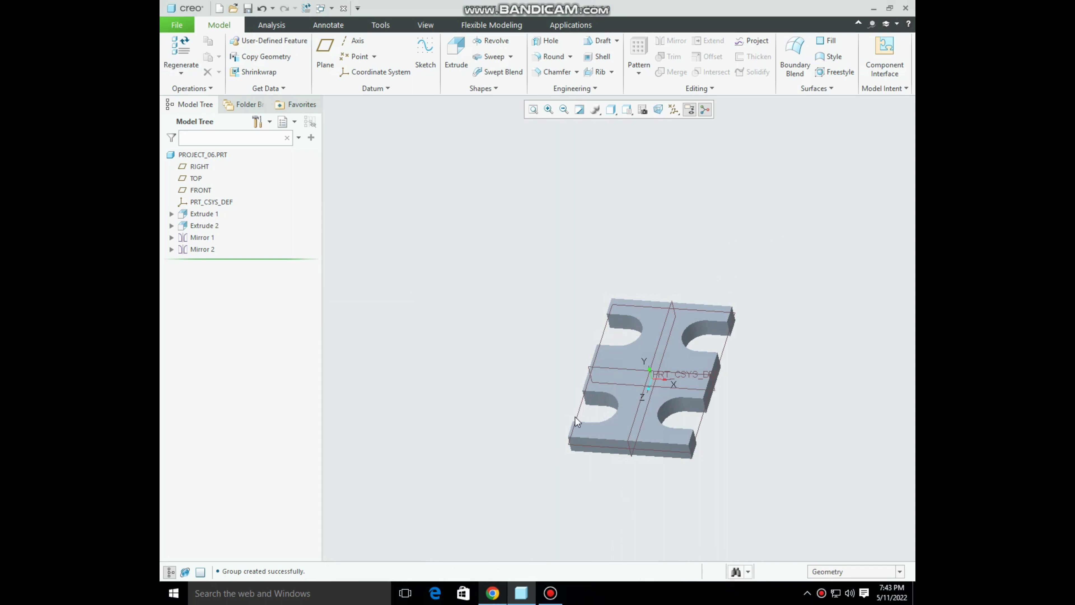
click(625, 352)
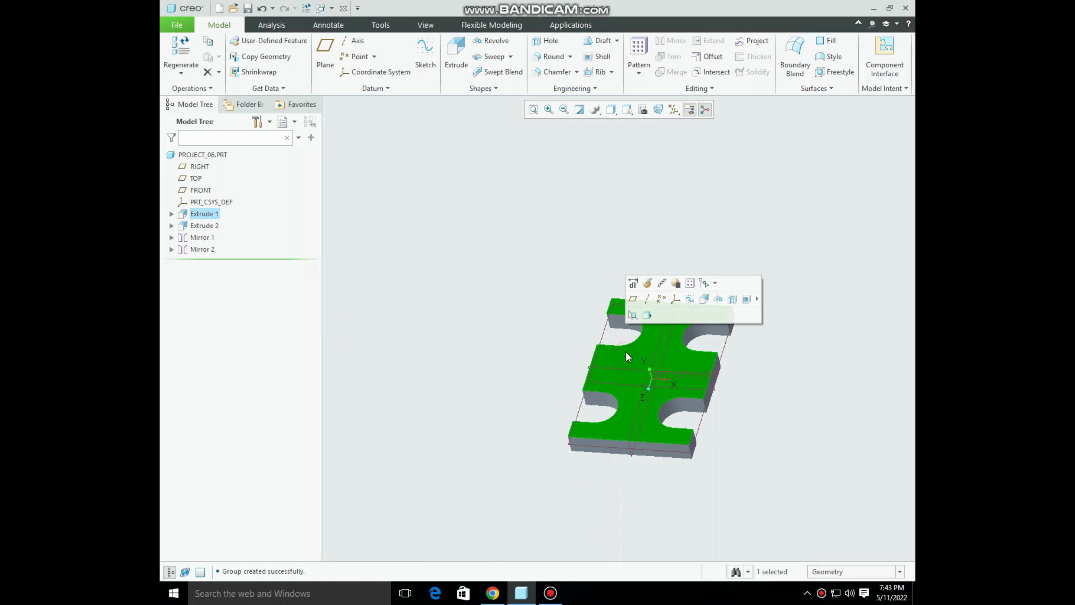
click(463, 61)
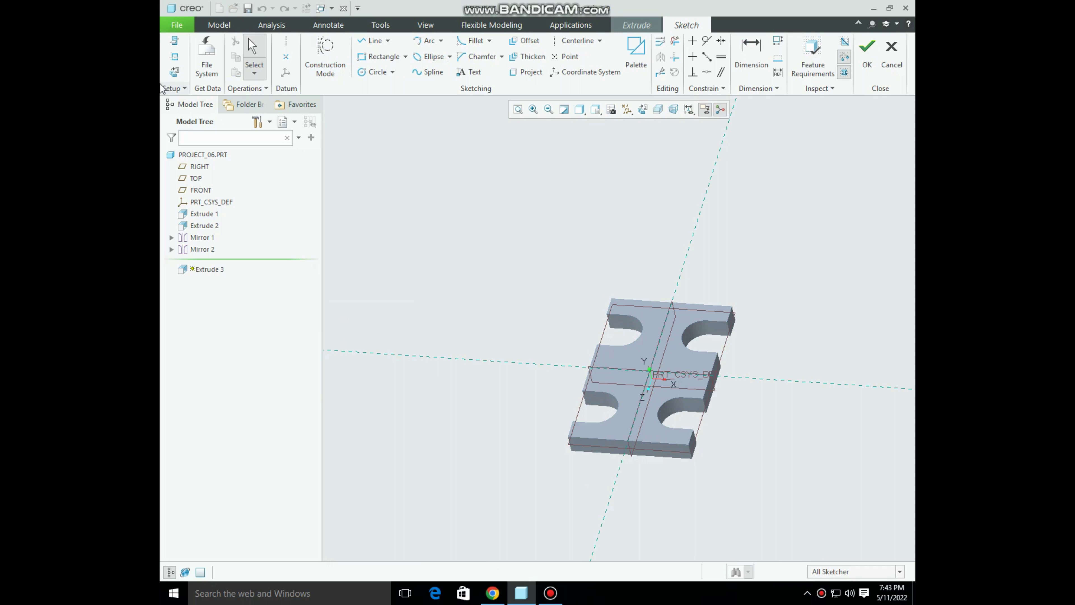
click(497, 594)
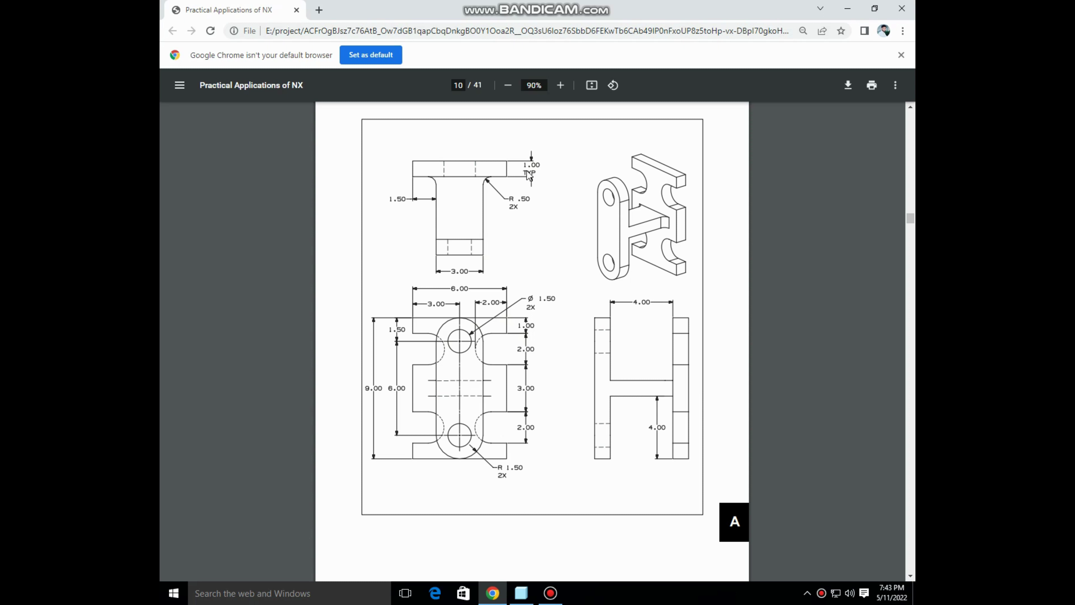
Draw a center rectangle on the part origin
click(521, 593)
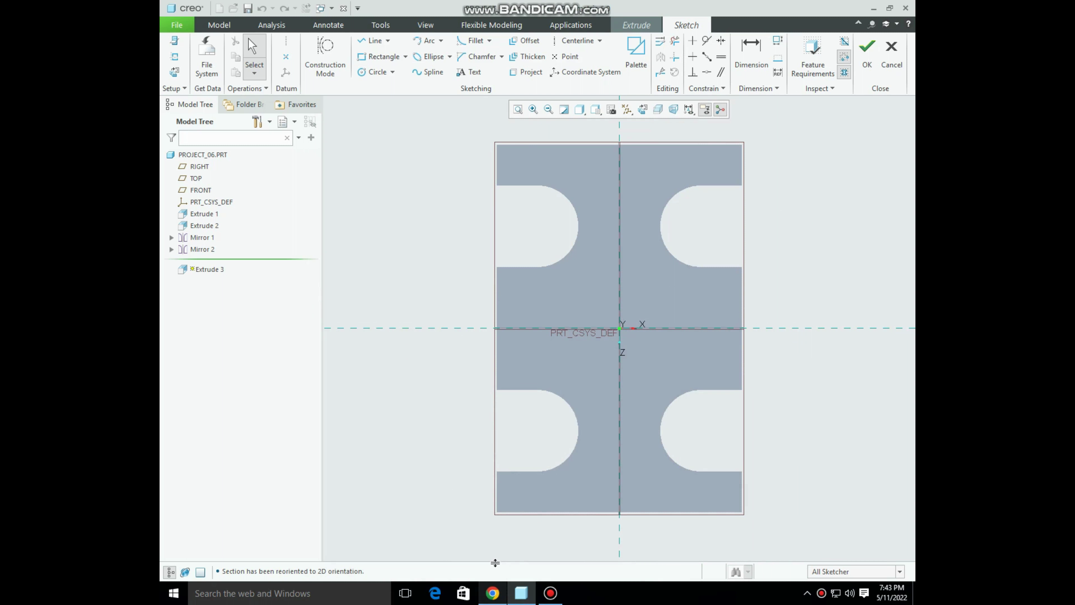
click(405, 56)
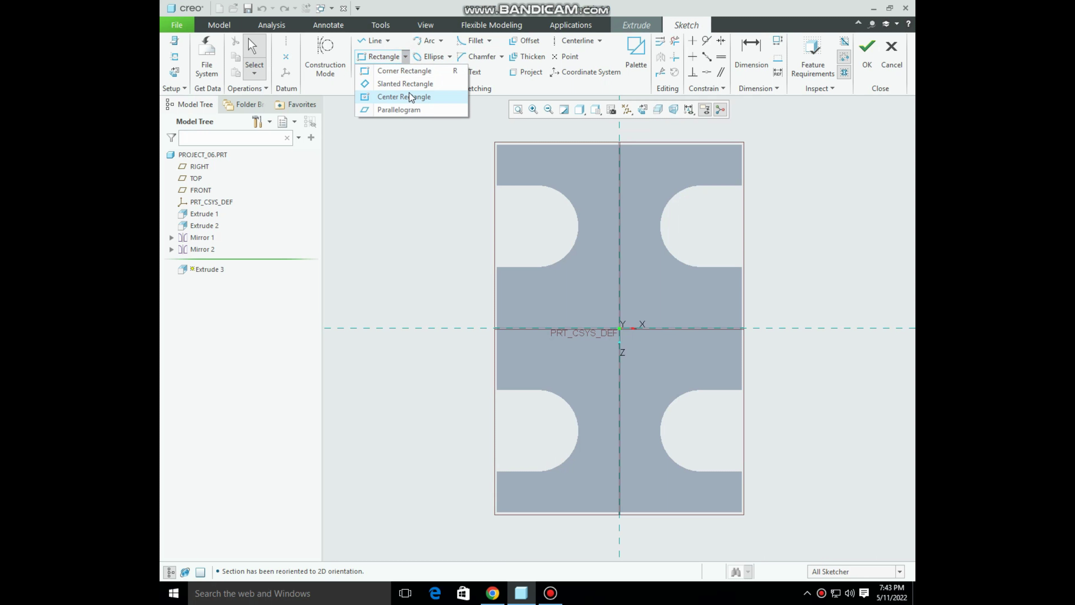
click(407, 97)
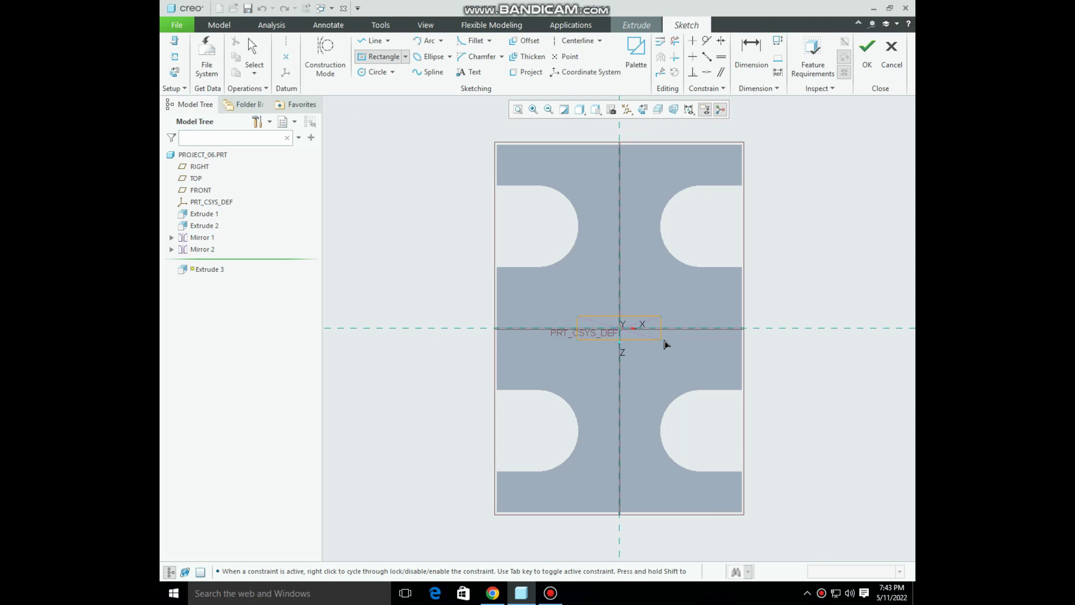
click(673, 339)
middle_click(637, 348)
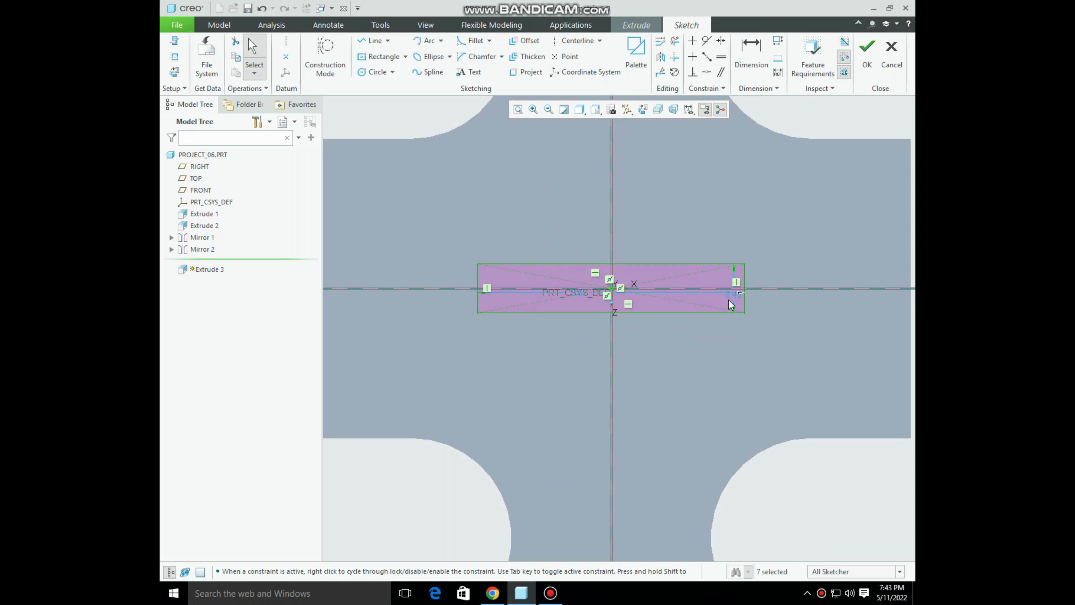
Dimension the rectangle 1.00 tall and 3.00 wide, then check the reference drawing
drag(728, 295, 770, 295)
double_click(774, 295)
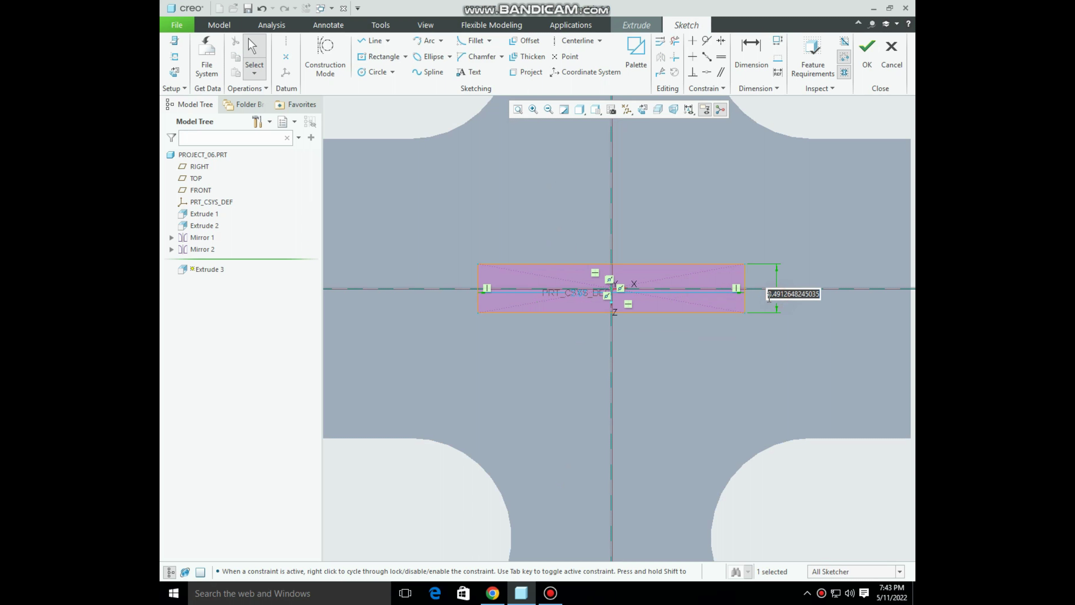
text(1)
key(Return)
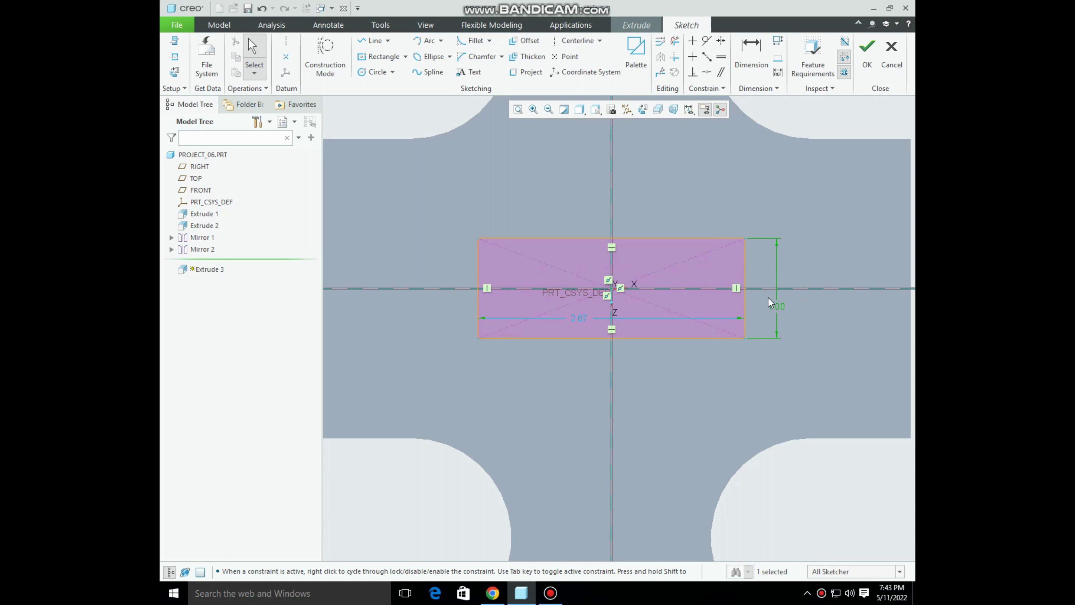
drag(585, 317, 582, 374)
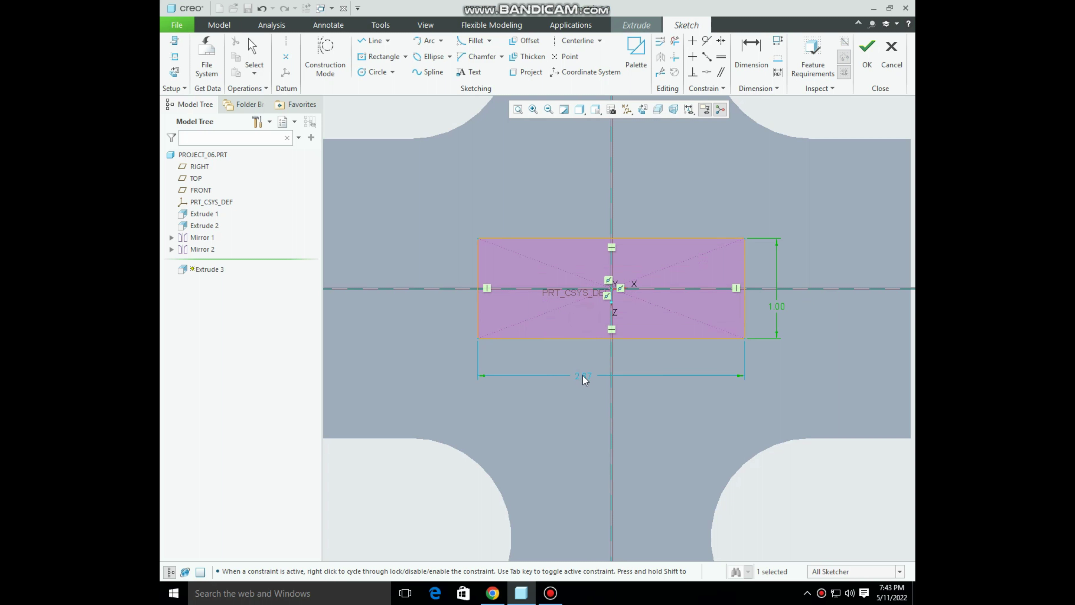
double_click(583, 374)
text(3)
key(Return)
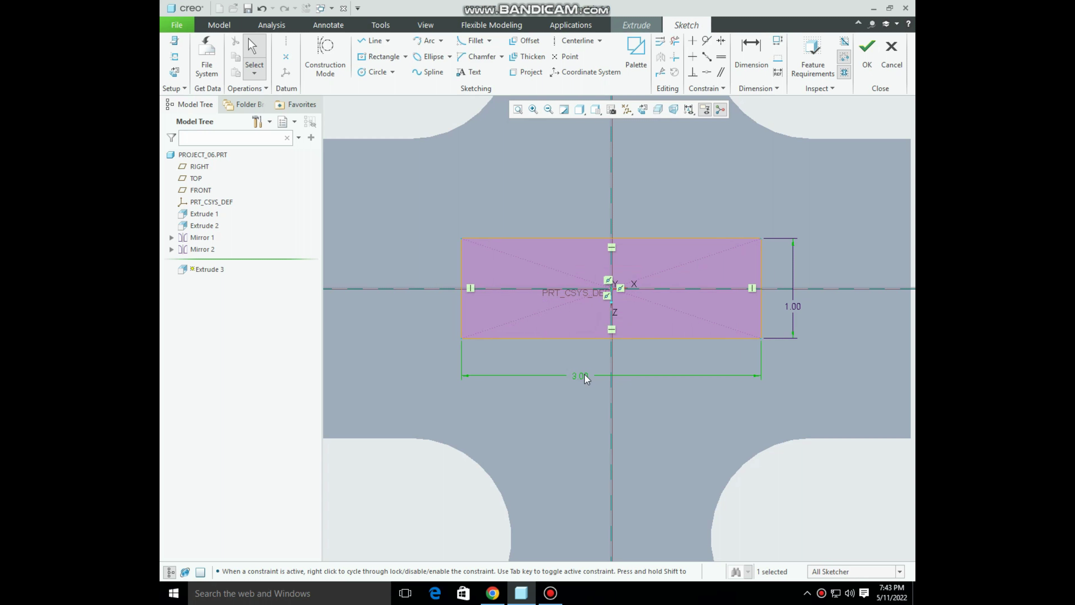
scroll(523, 396, up, 4)
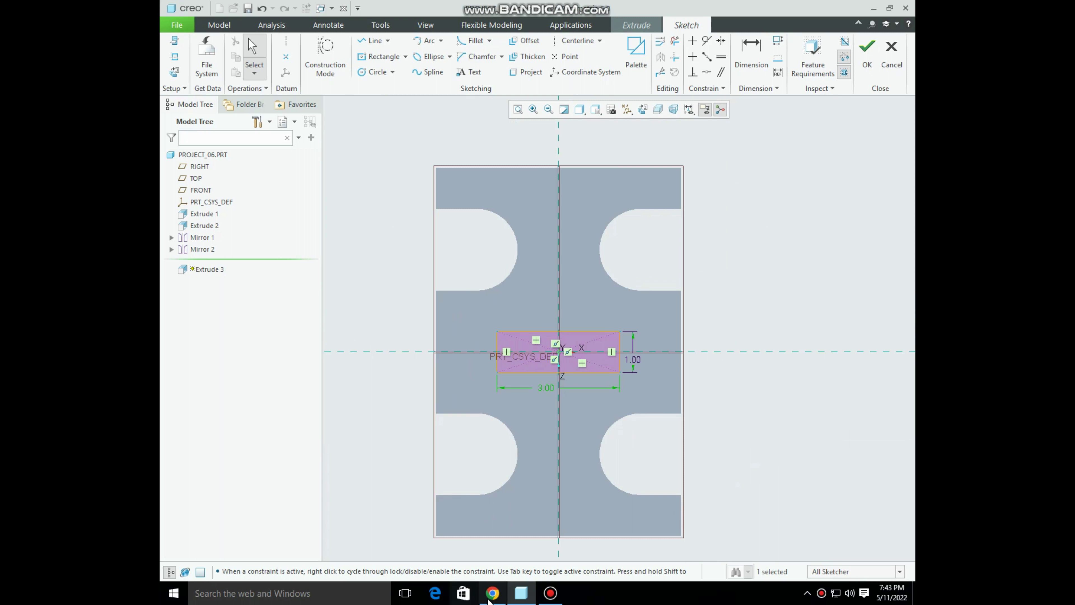
click(489, 599)
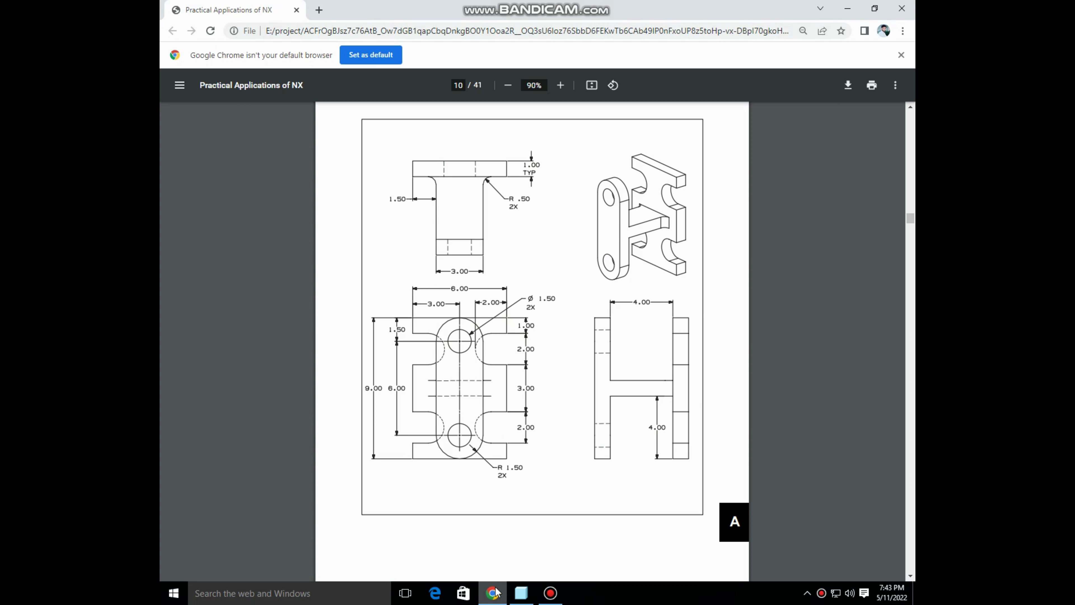
Extrude the 3.00 × 1.00 rectangle 4.00 up from the plate as Extrude 3
click(521, 593)
click(862, 79)
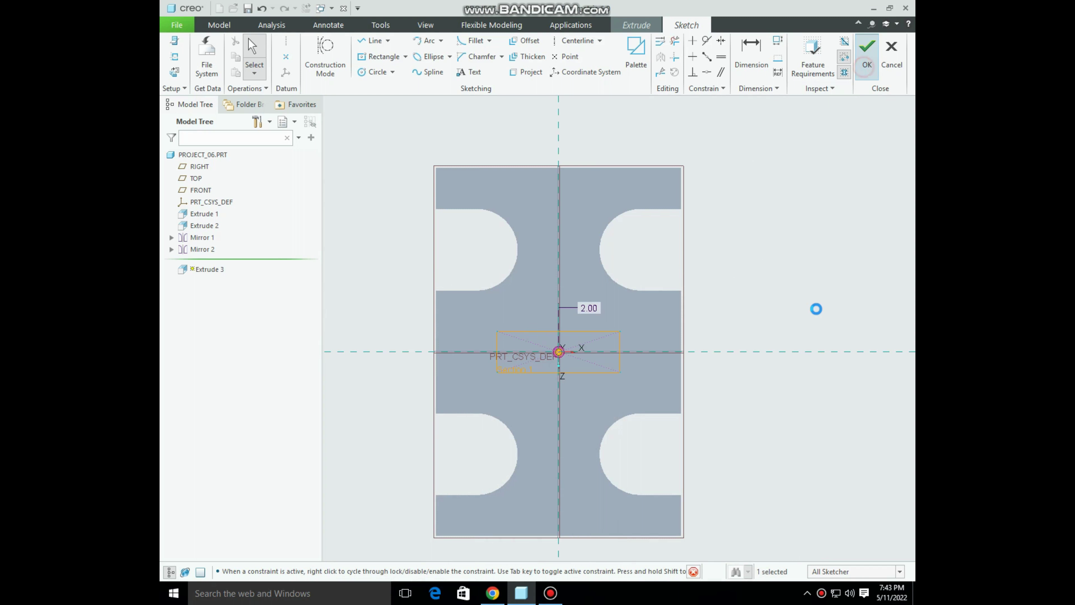
click(308, 57)
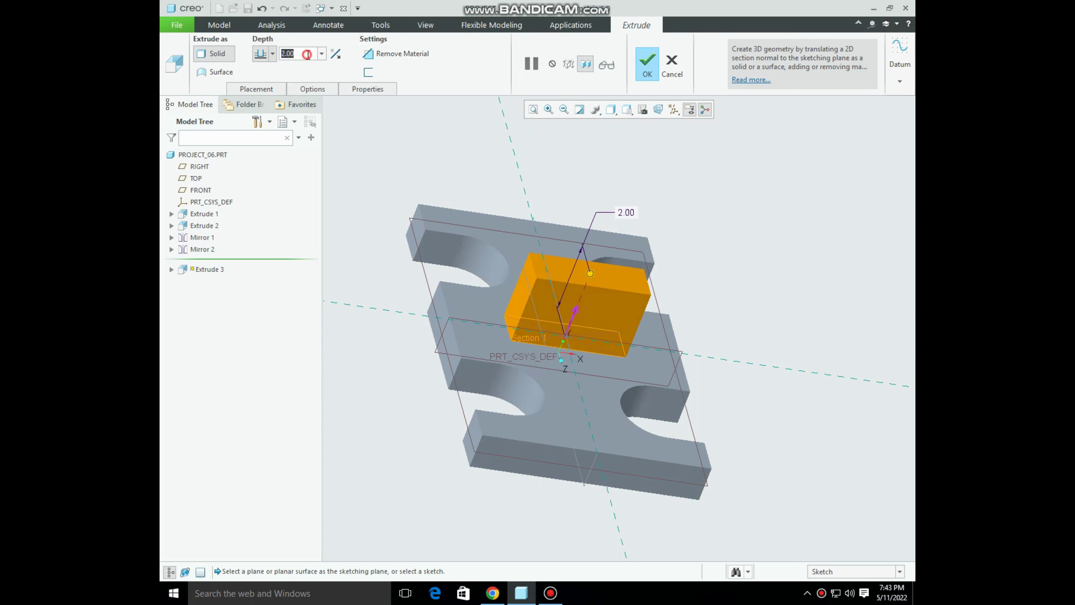
double_click(305, 54)
text(4)
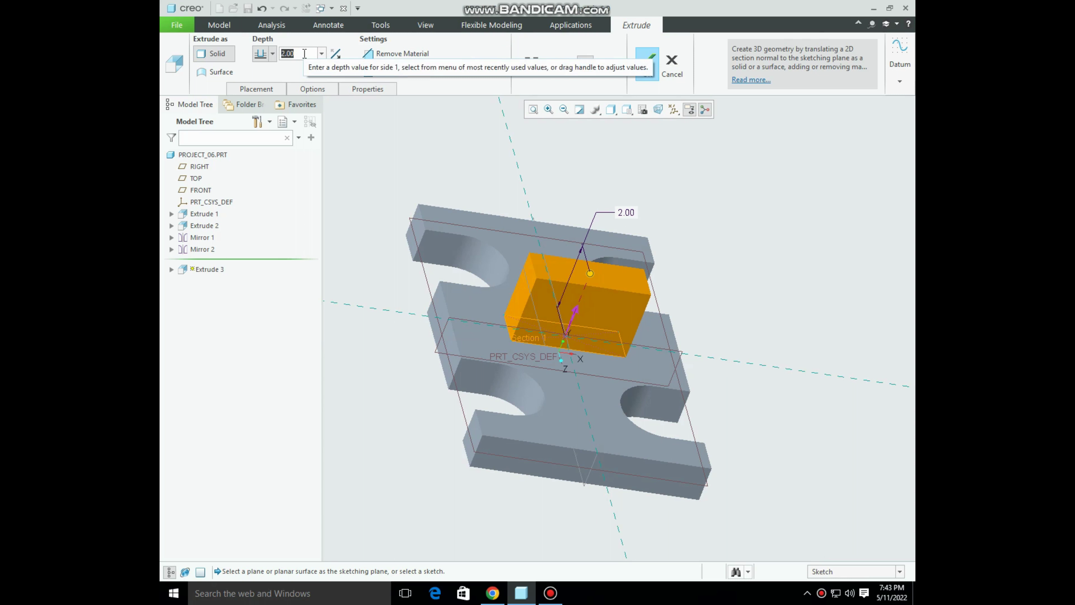
key(Return)
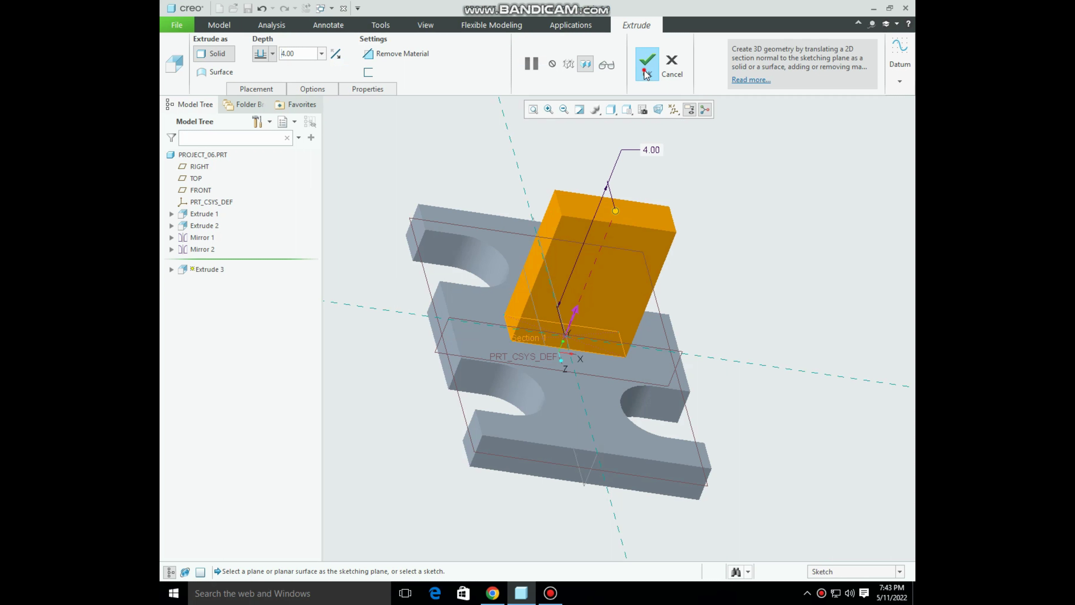
click(646, 74)
mouse_move(747, 381)
middle_down()
mouse_move(778, 279)
mouse_move(725, 309)
mouse_move(756, 308)
mouse_move(582, 504)
middle_up()
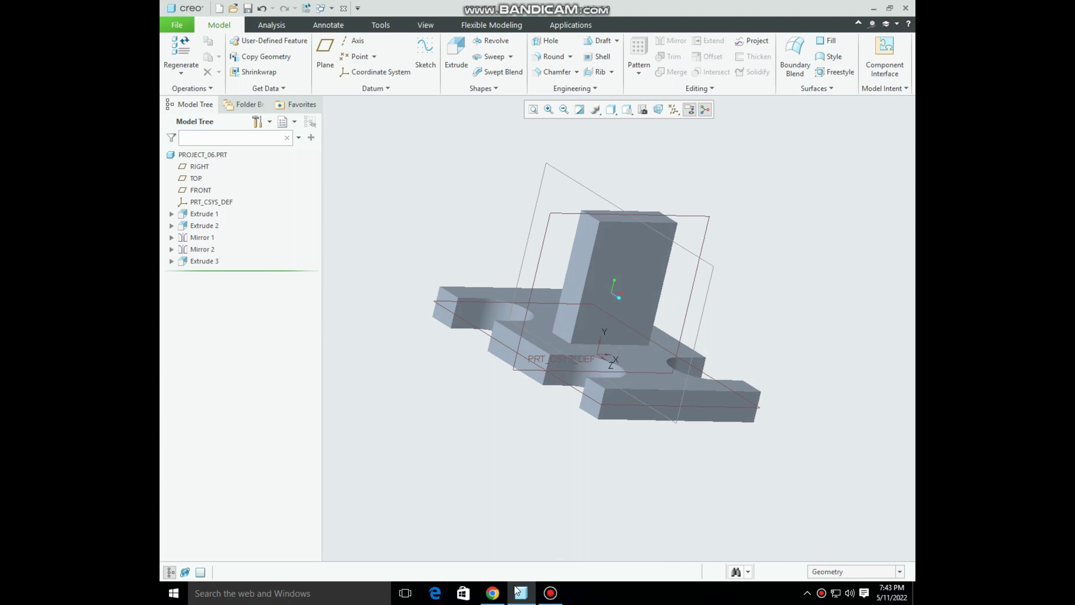
click(492, 593)
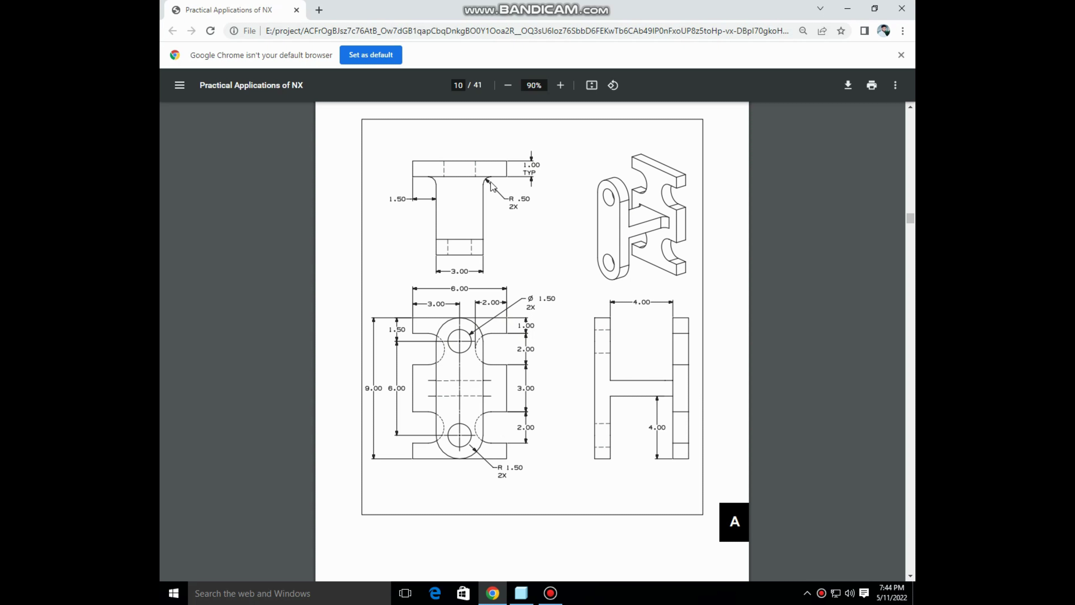
click(483, 602)
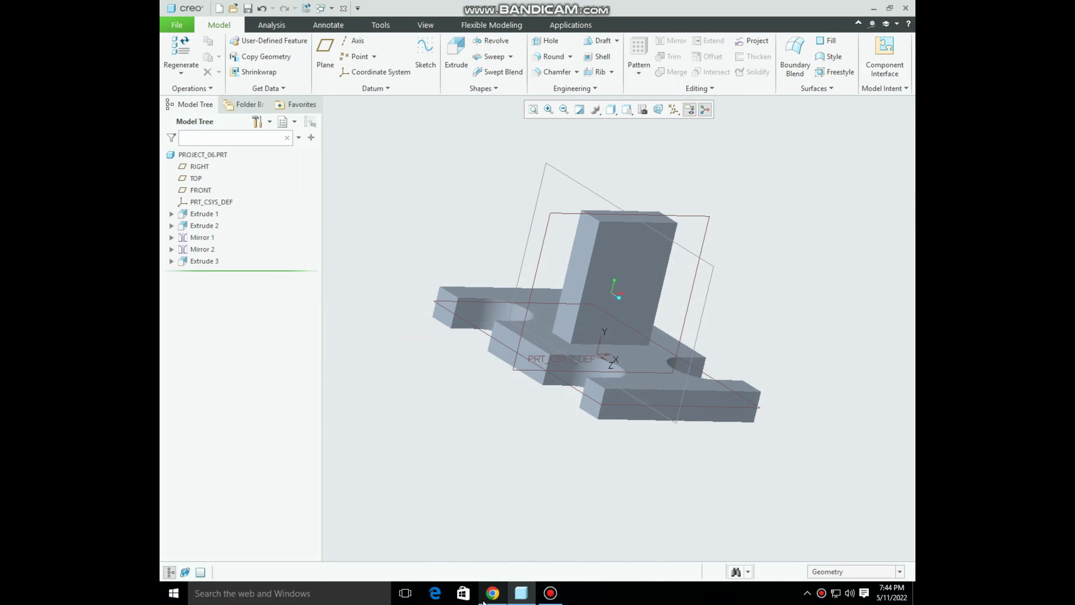
middle_drag(525, 413, 597, 420)
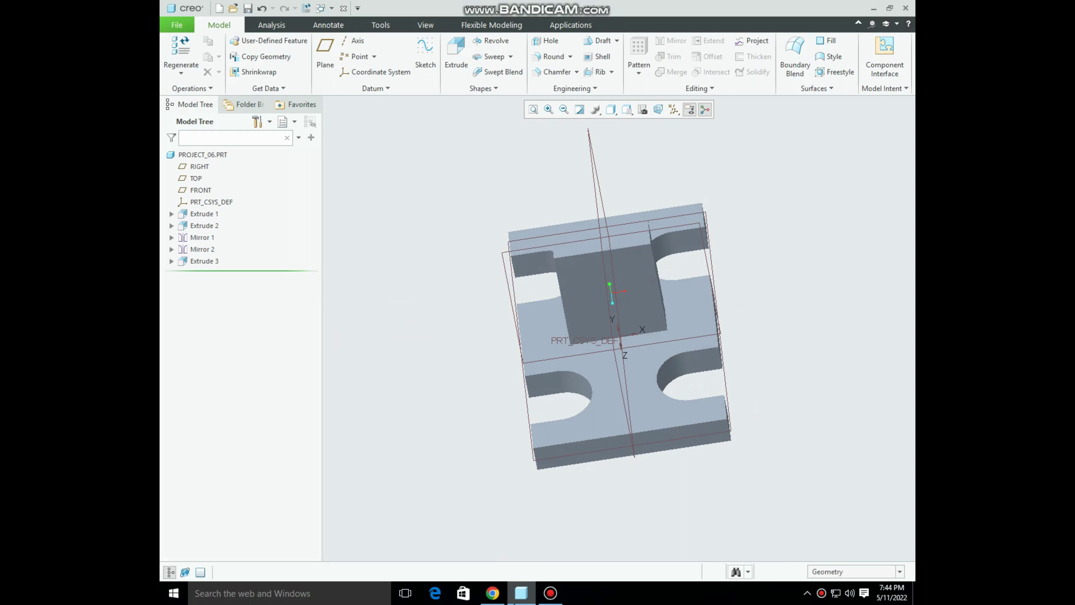
click(495, 595)
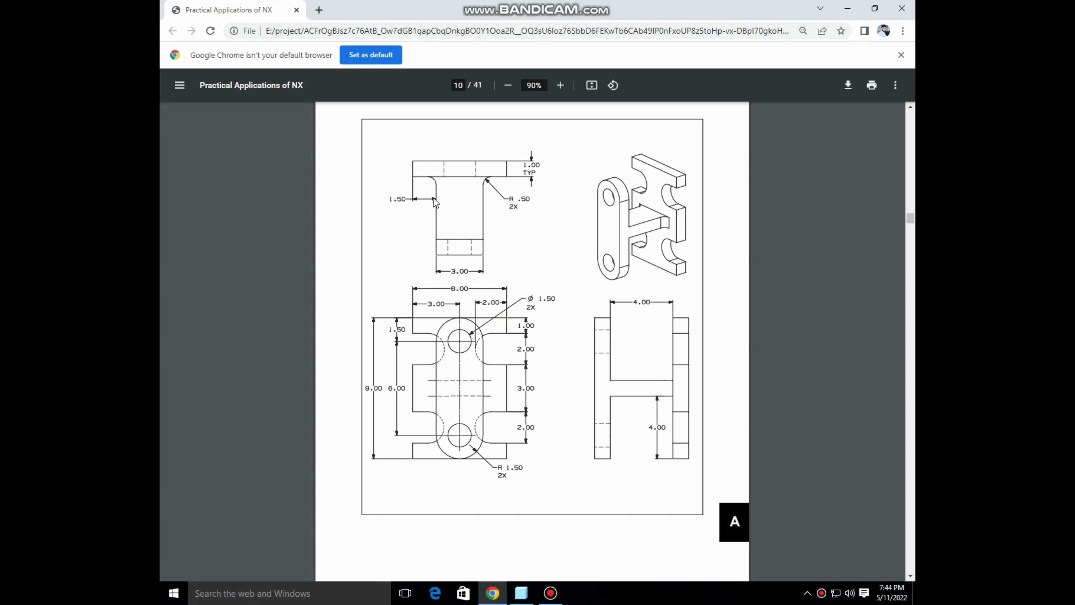
click(521, 593)
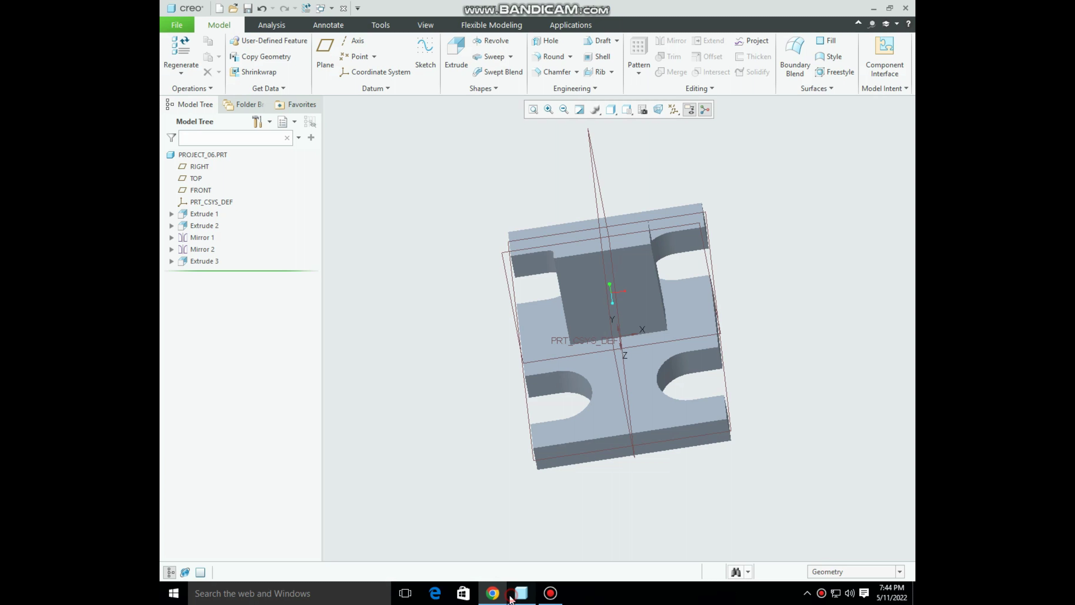
key(ctrl+d)
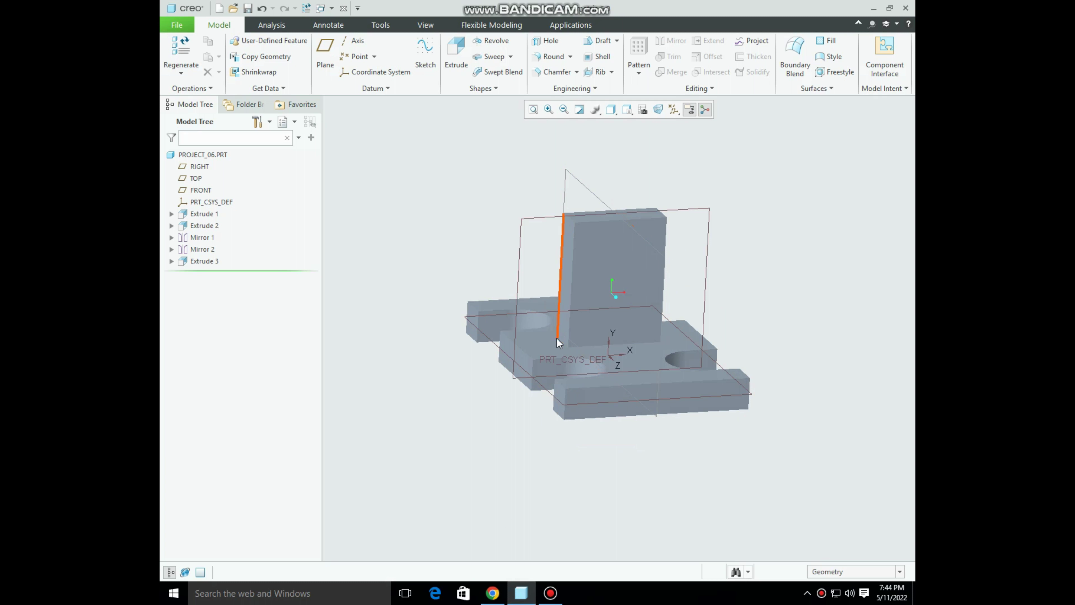
click(492, 593)
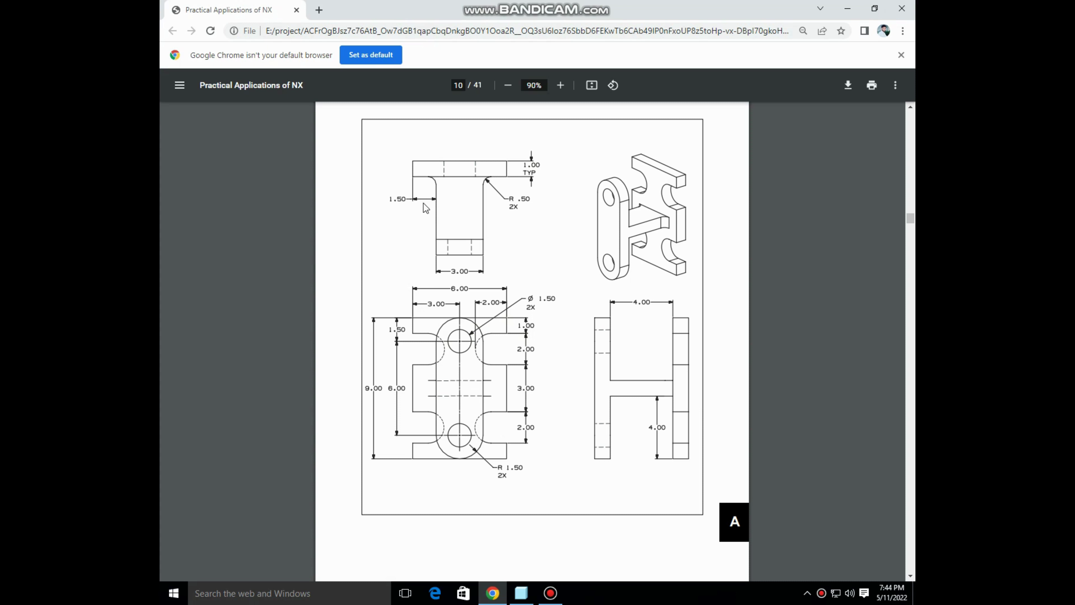
click(493, 592)
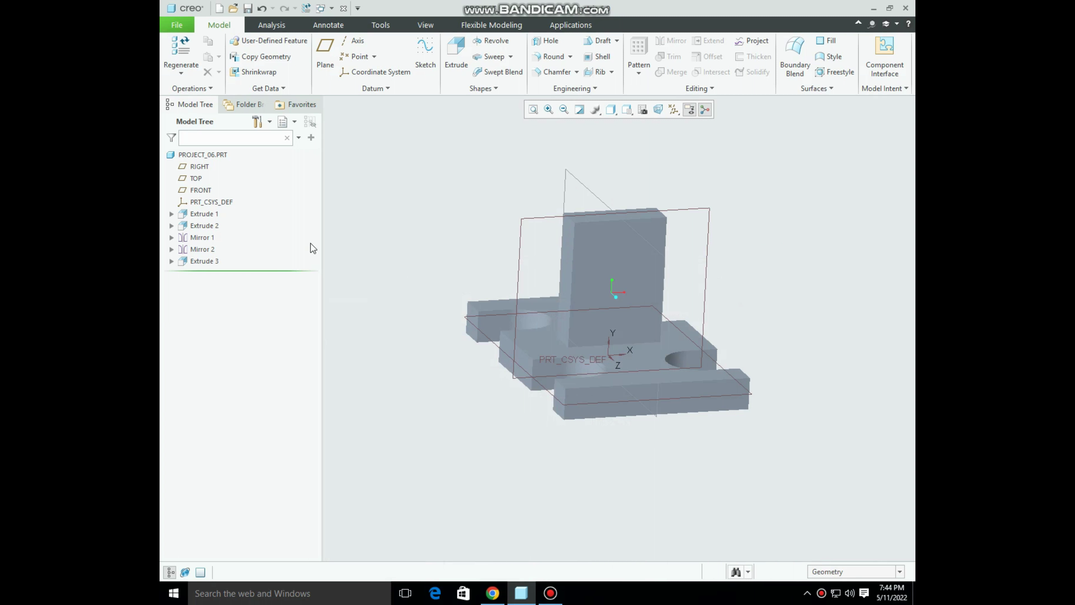
Reopen the section sketch of Extrude 3 through Edit Definition and Placement
right_click(187, 261)
click(214, 212)
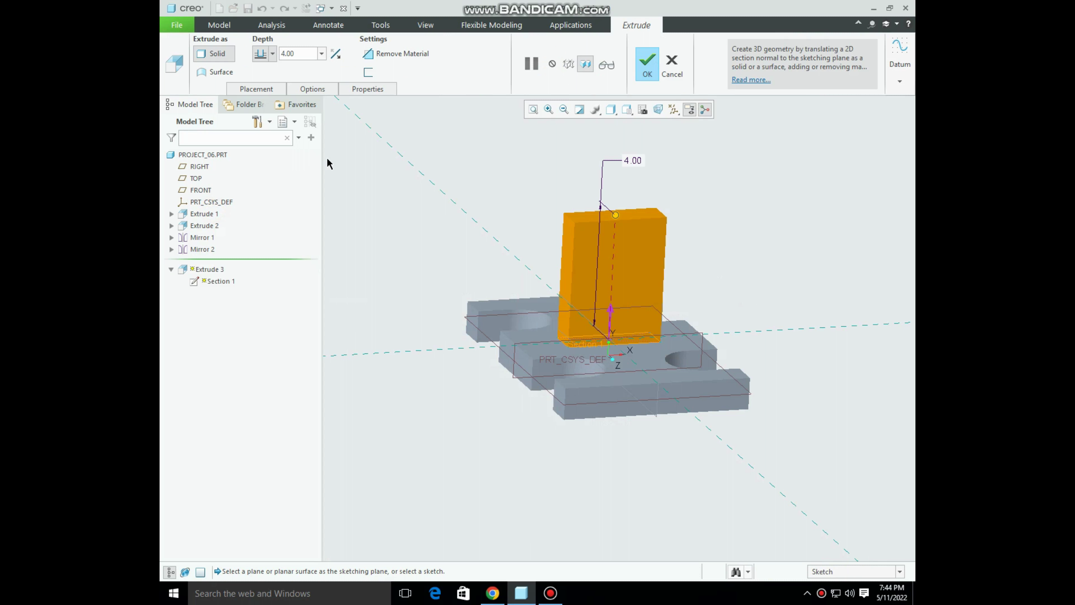
click(257, 89)
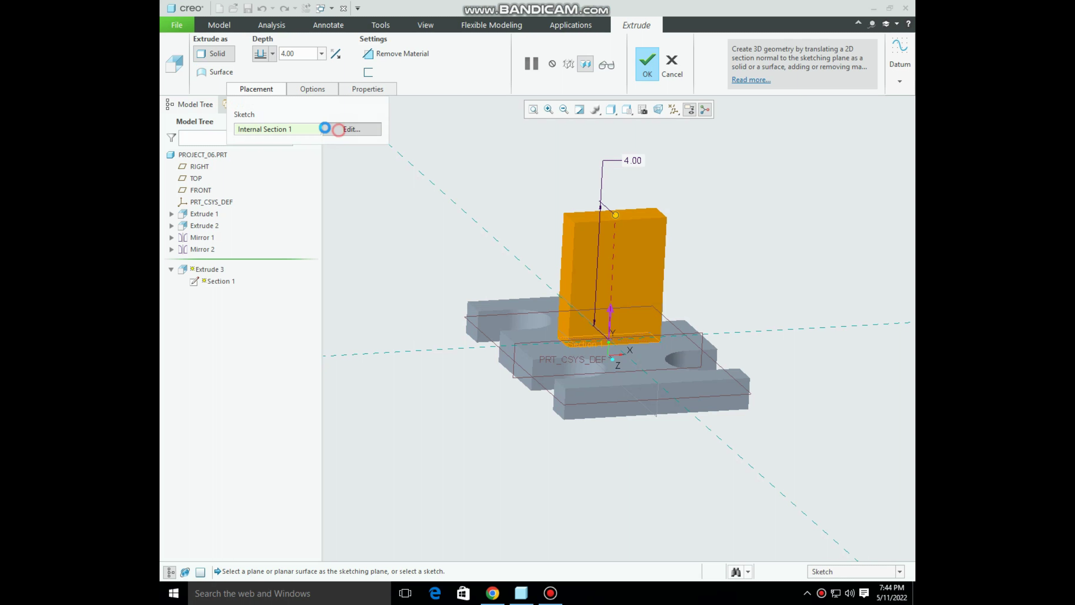
click(349, 130)
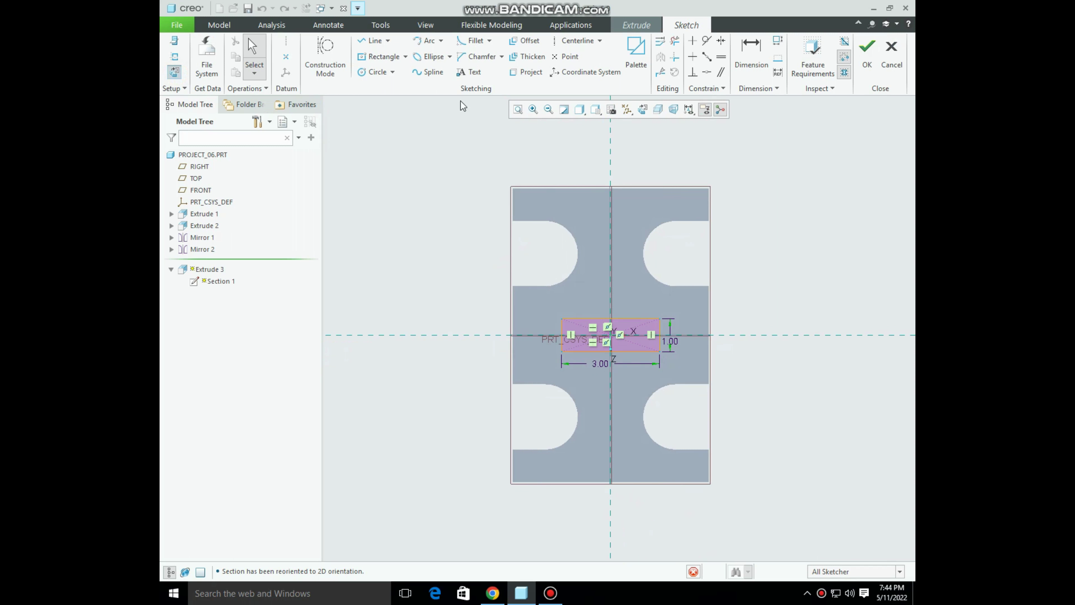
Dimension the rectangle 1.50 from the plate's left edge, deleting the conflicting constraint
click(751, 55)
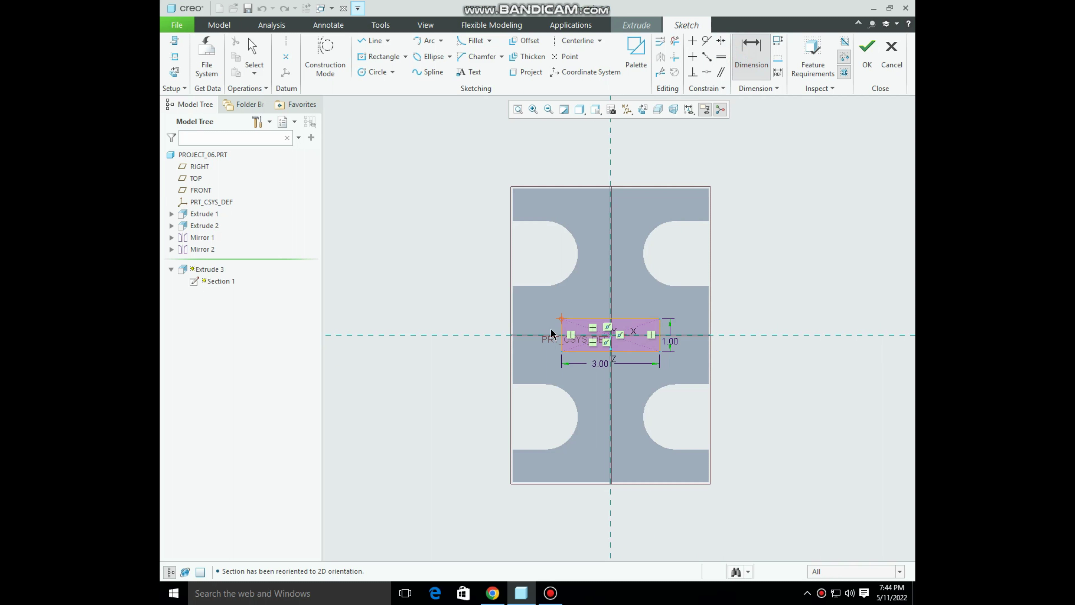
scroll(553, 331, down, 4)
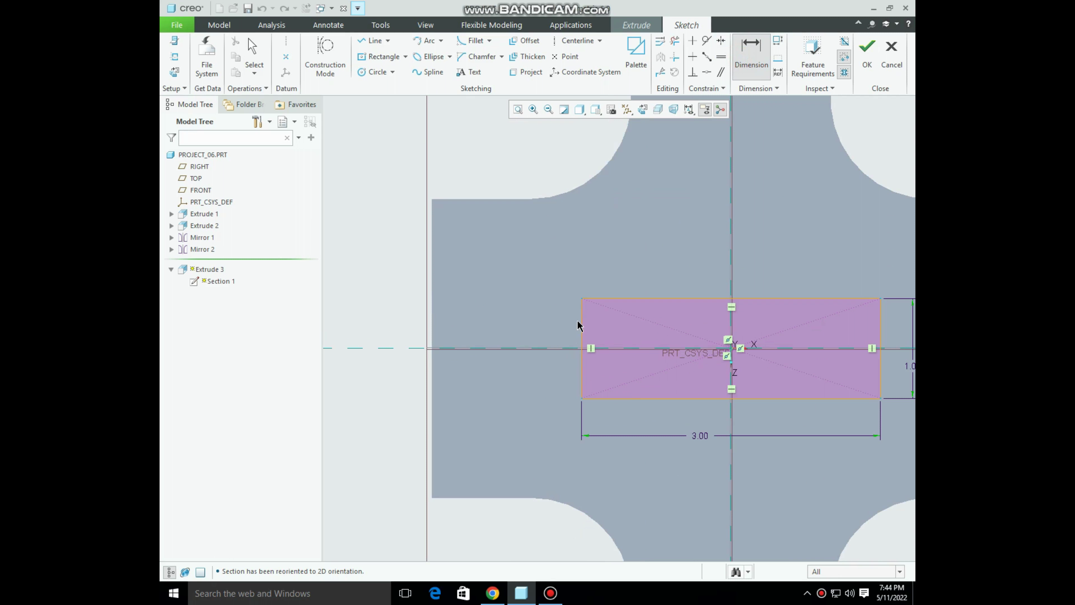
click(433, 316)
middle_click(386, 148)
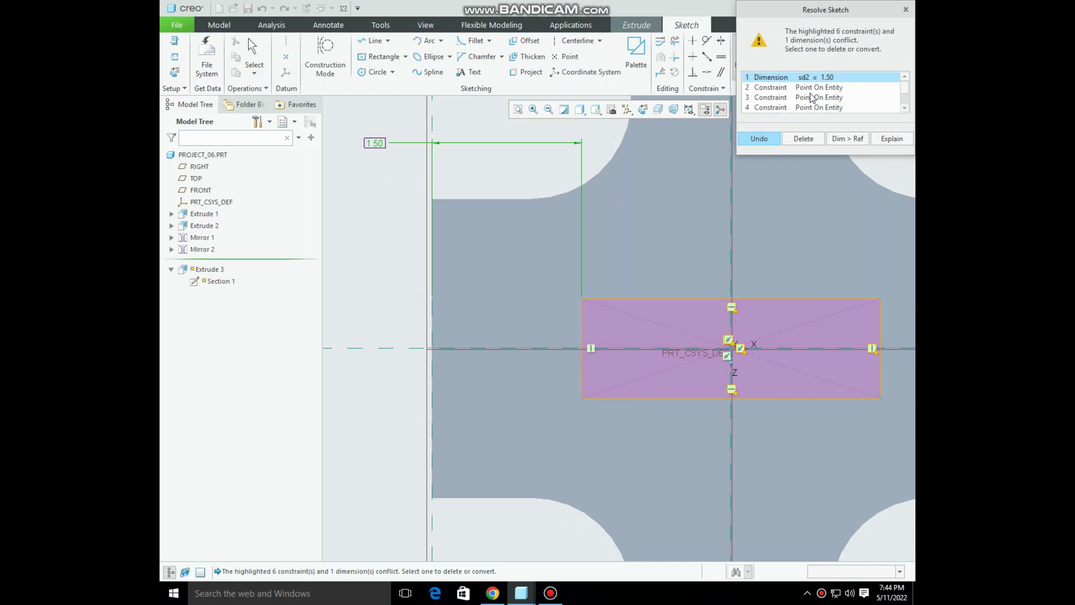
click(802, 88)
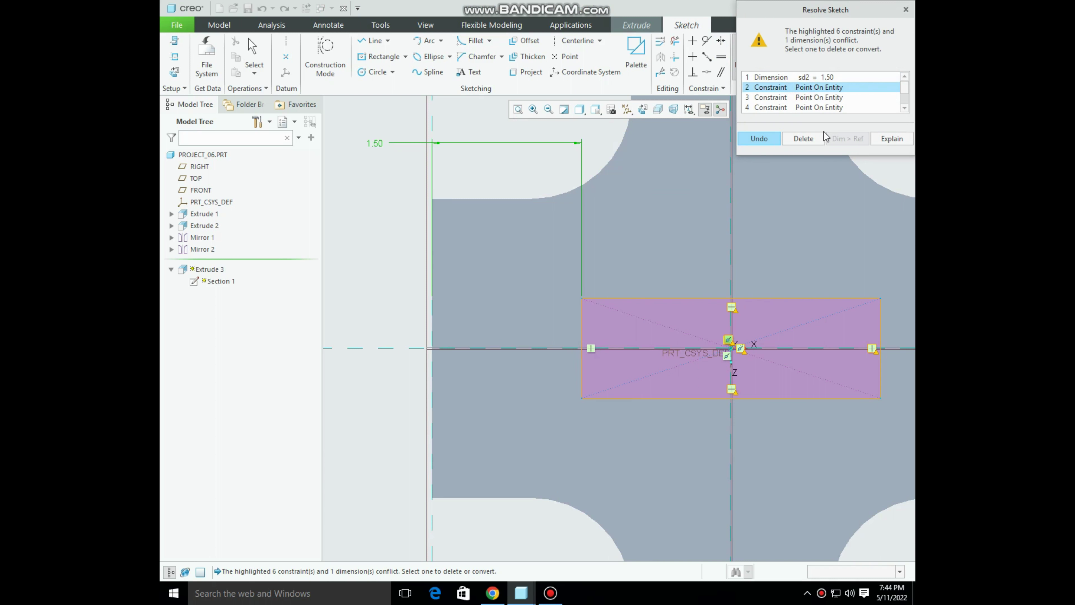
click(806, 136)
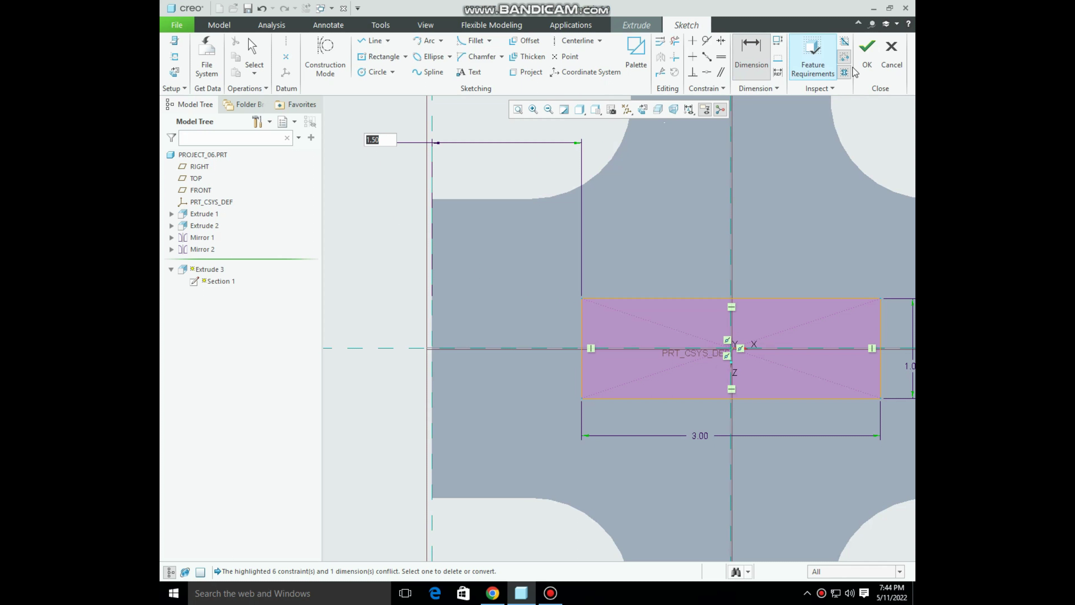
click(867, 51)
Finish redefining Extrude 3 and round both upright-to-plate base edges at 0.50
click(642, 57)
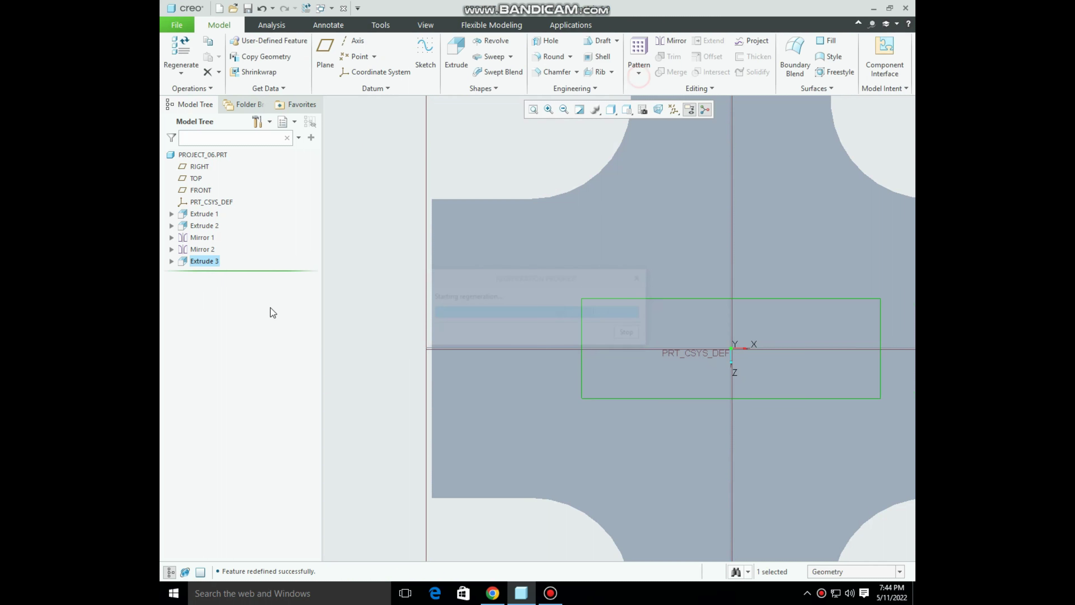
middle_drag(334, 295, 455, 313)
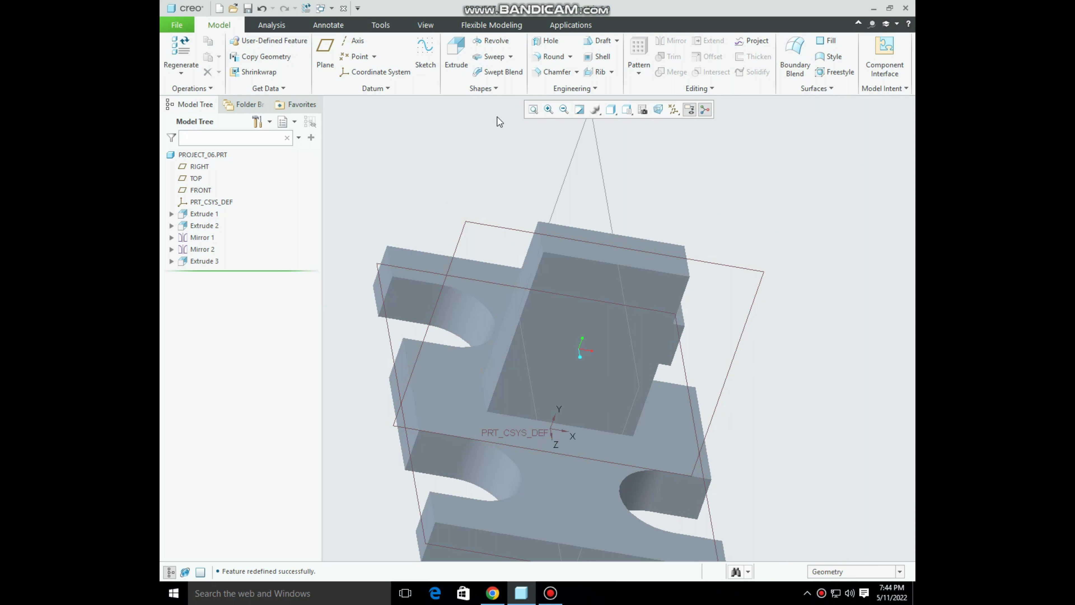
click(552, 57)
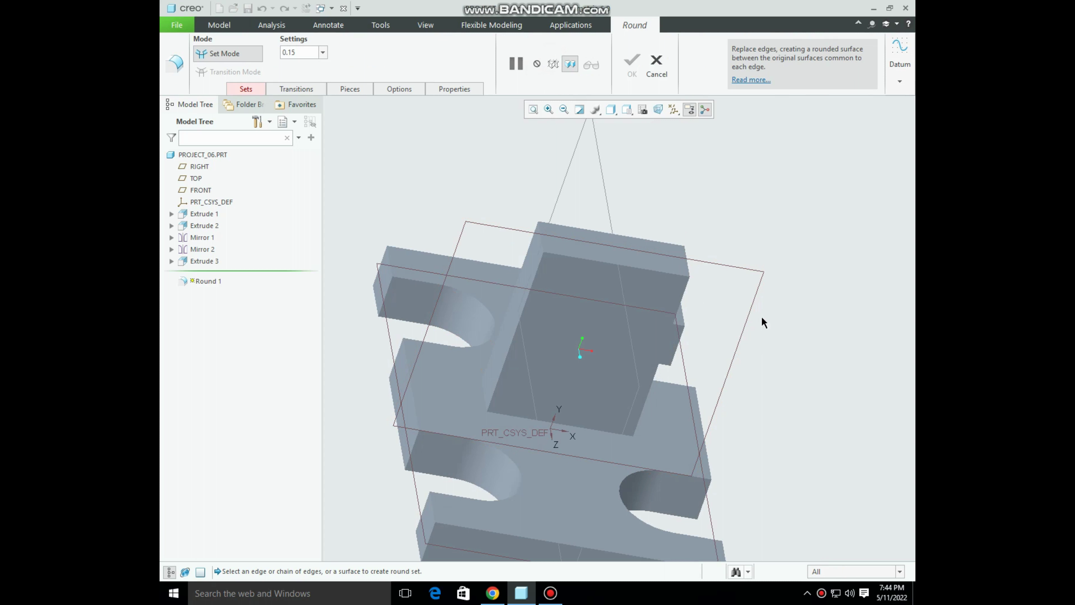
mouse_move(761, 316)
middle_down()
mouse_move(721, 321)
mouse_move(656, 431)
mouse_move(632, 399)
mouse_move(593, 403)
middle_up()
click(660, 411)
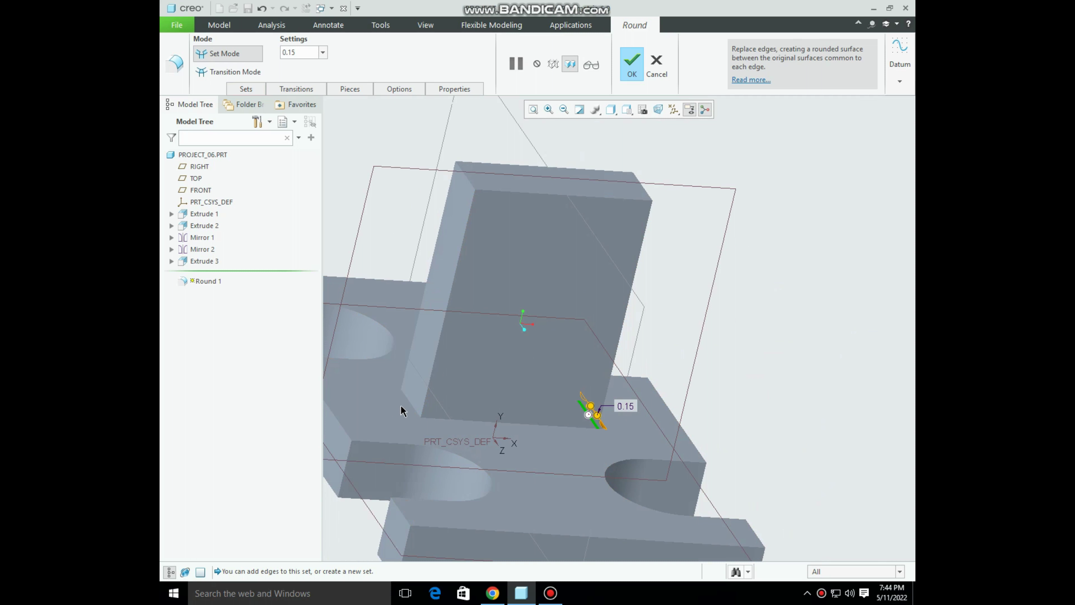
middle_drag(414, 403, 412, 404)
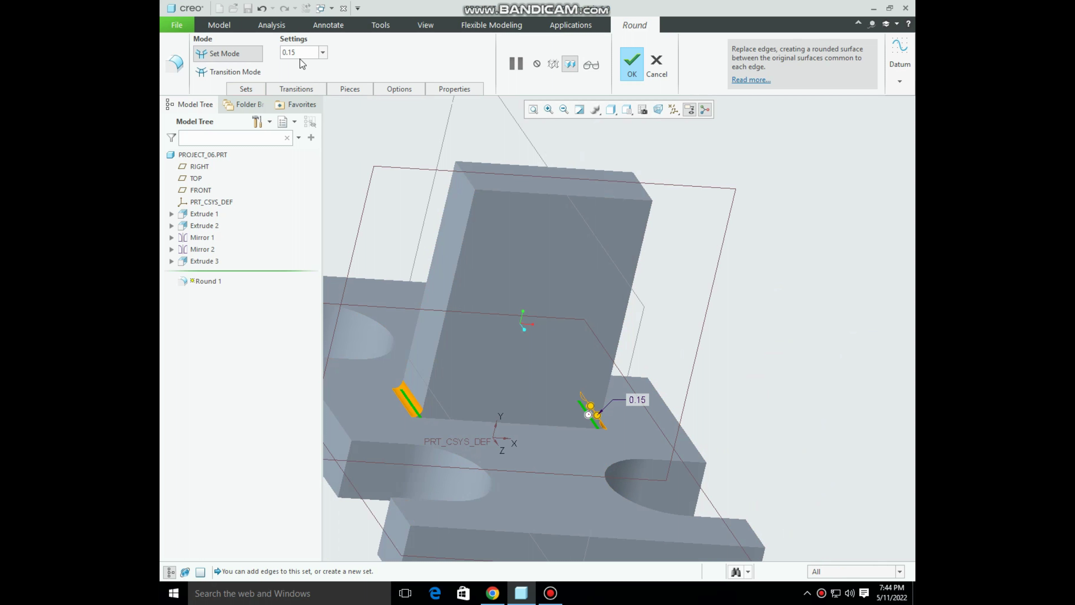
double_click(299, 52)
key(BackSpace)
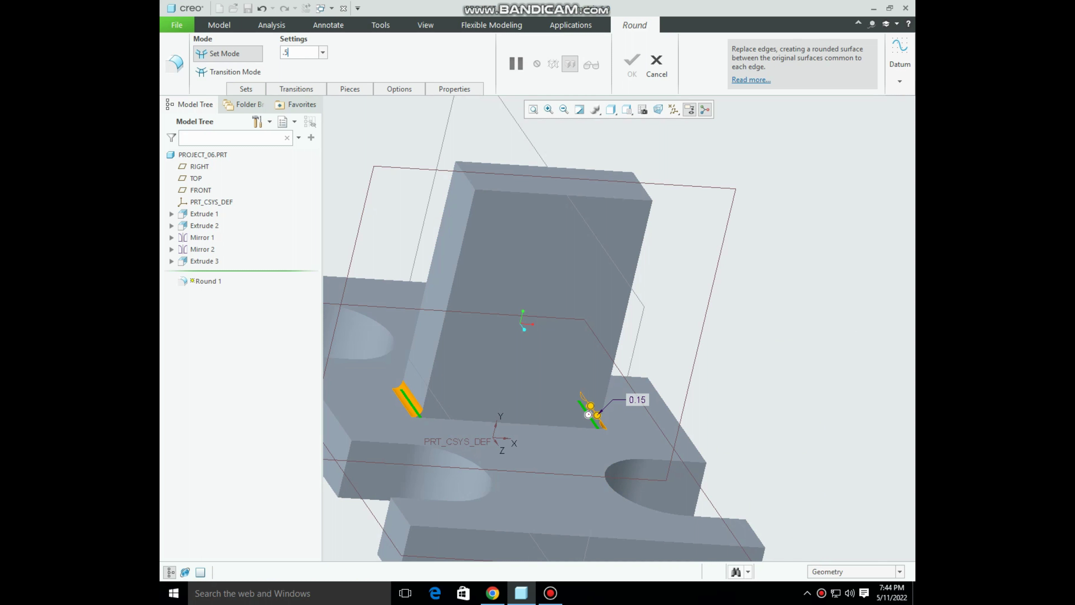
key(Return)
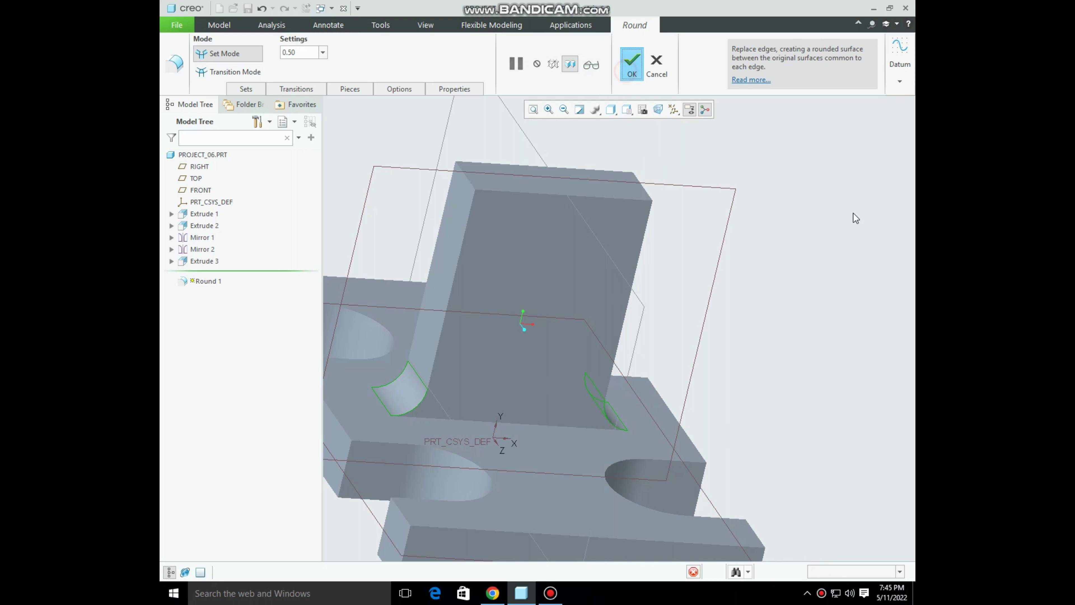
middle_click(854, 214)
middle_drag(756, 248, 677, 338)
Check the bracket drawing PDF in Chrome, then return to the Creo part
click(492, 593)
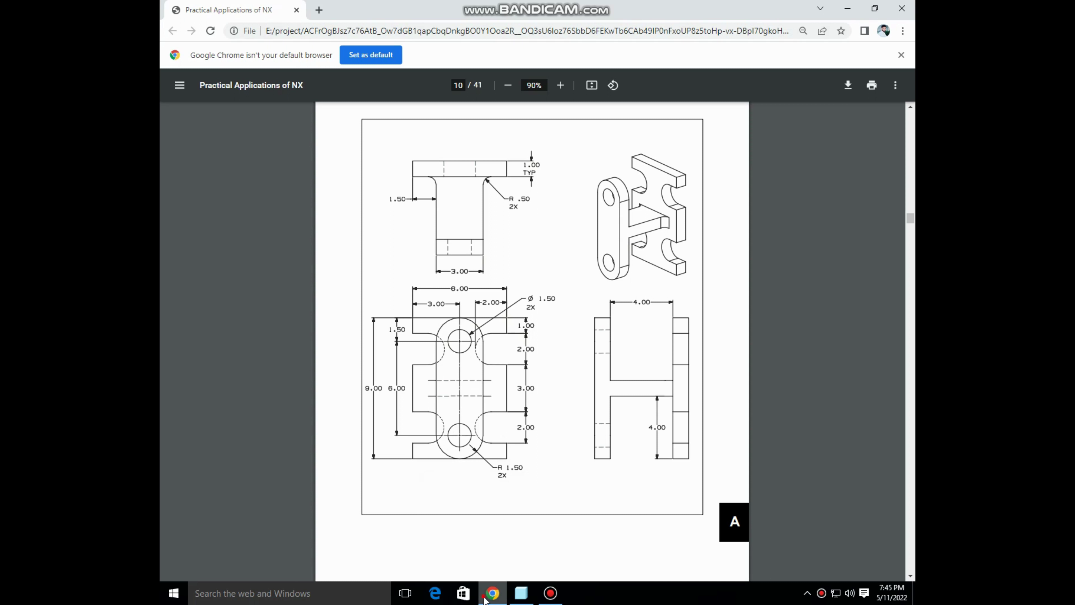
click(521, 594)
Sketch a center rectangle on the upright block's top face
middle_drag(492, 260, 489, 327)
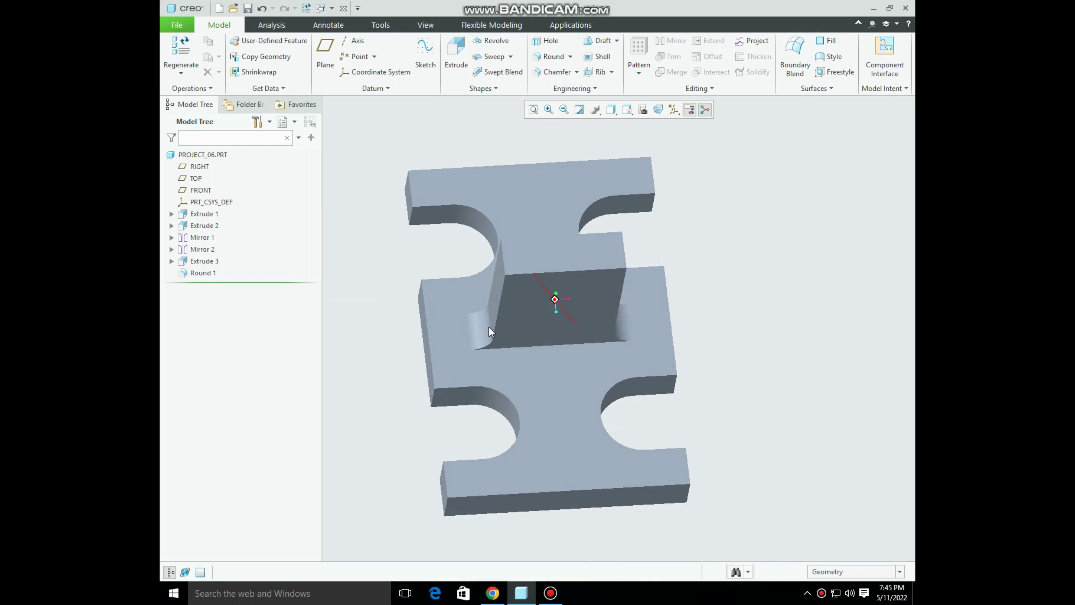
click(516, 246)
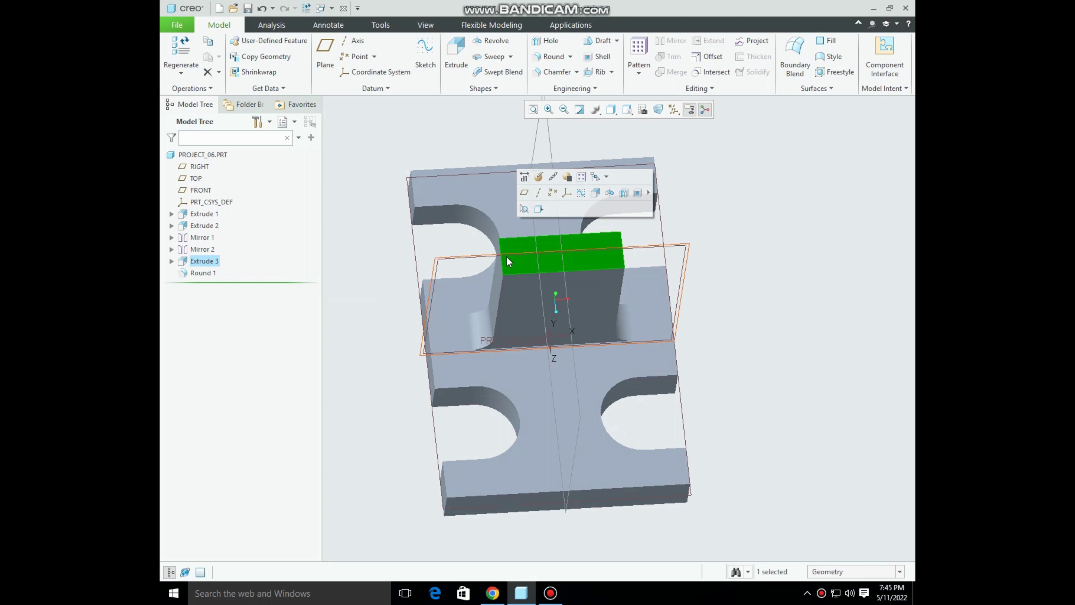
click(455, 59)
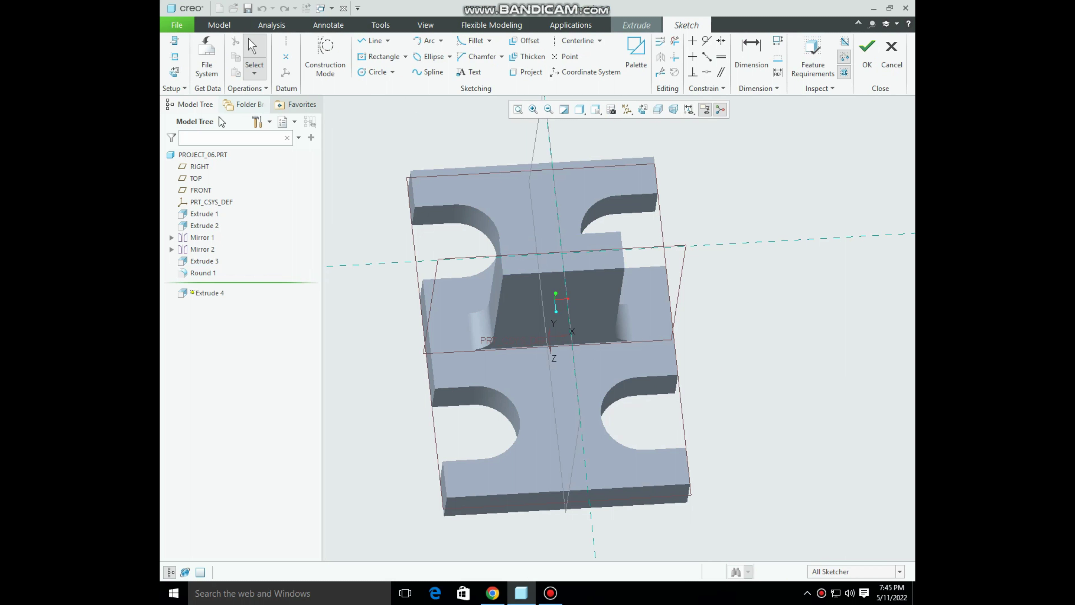
click(174, 73)
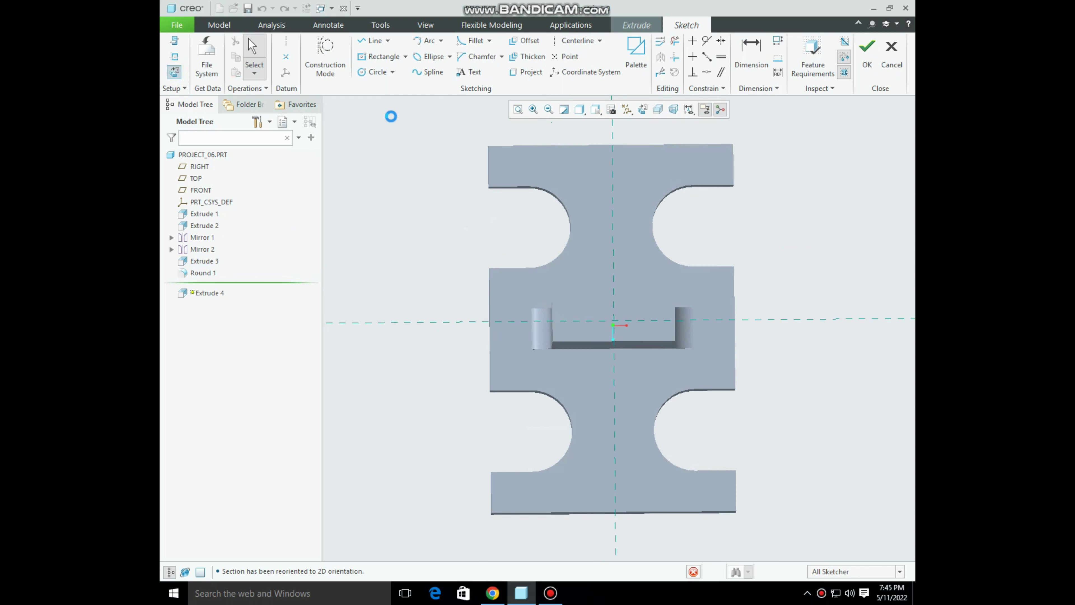
click(378, 60)
click(621, 333)
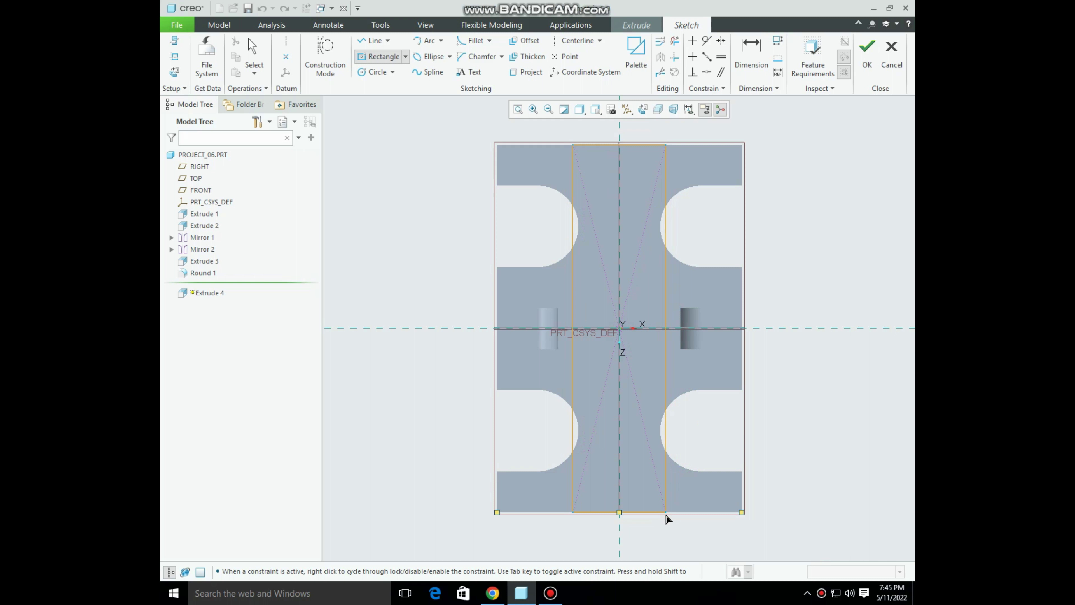
click(666, 513)
middle_click(442, 380)
Set the rectangle width to 3.00 and accept the sketch
drag(613, 504, 598, 531)
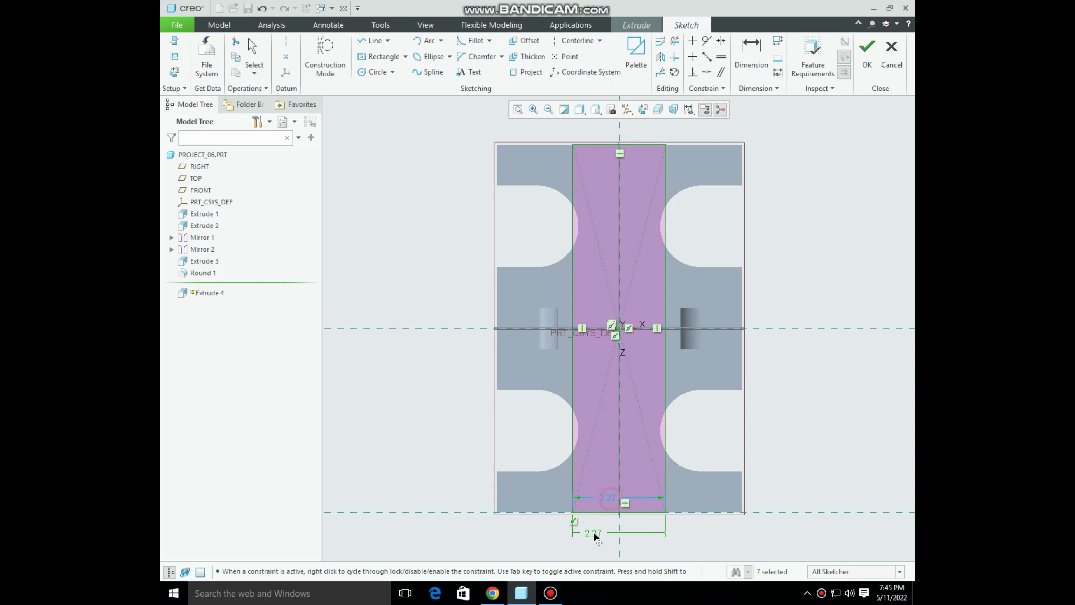
double_click(598, 531)
text(2)
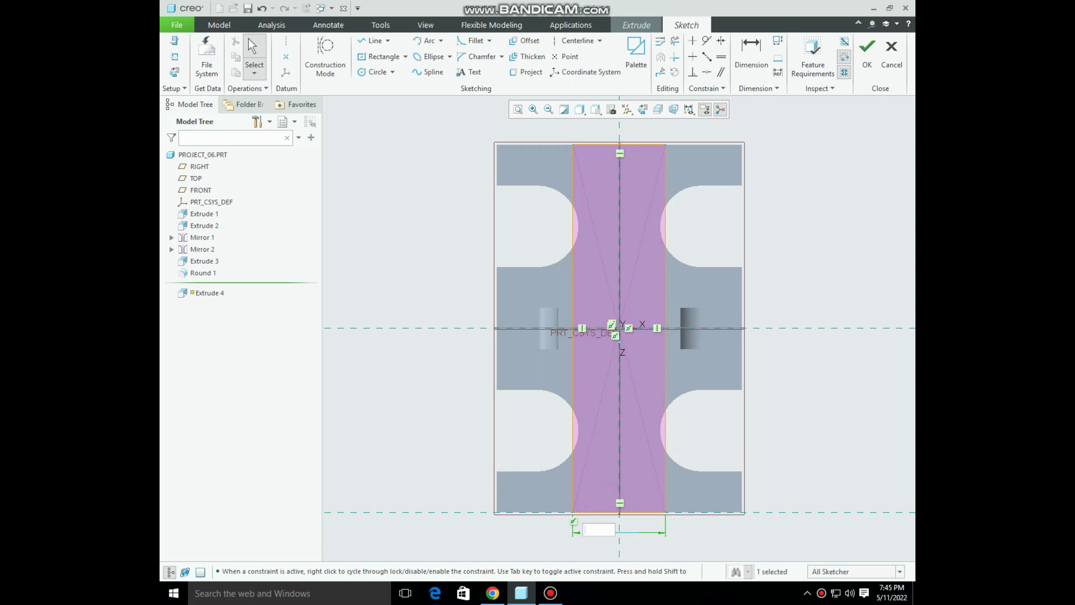
key(Return)
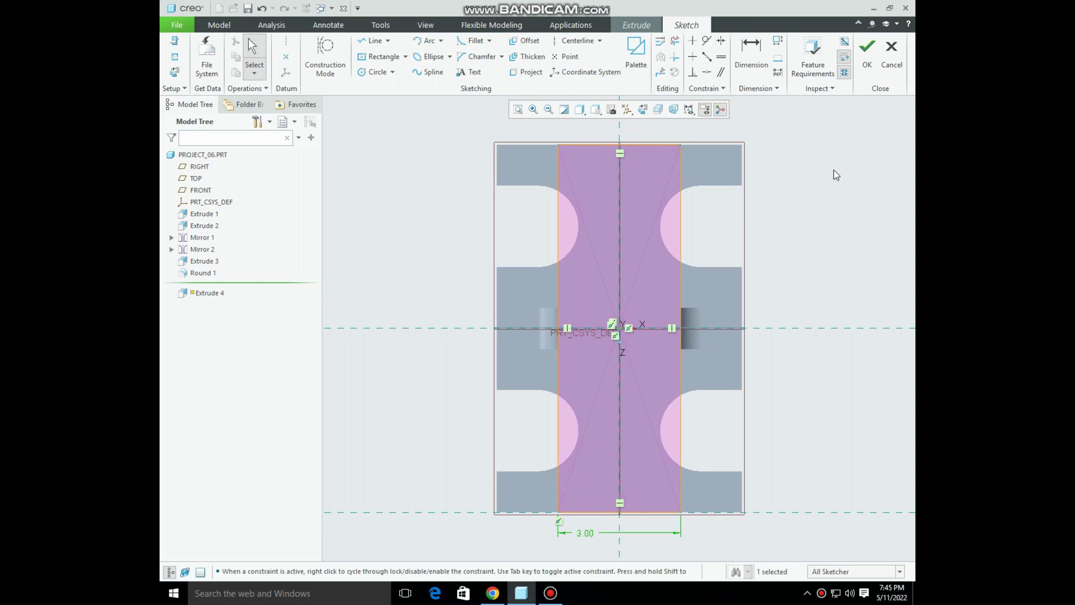
click(860, 72)
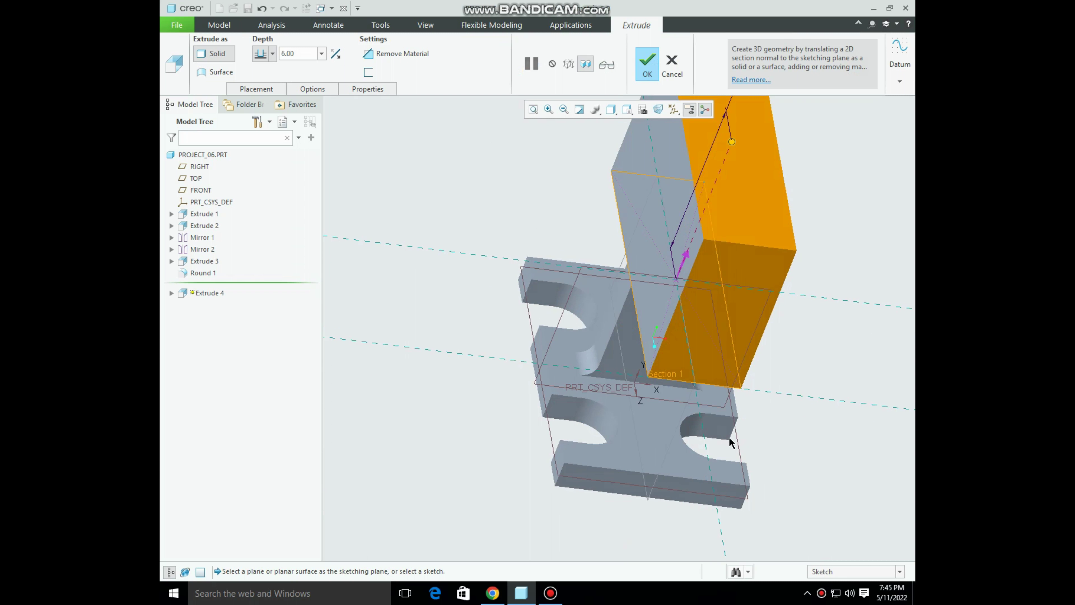
Extrude the bar 1.00 deep as Extrude 4, then view the drawing in Chrome
click(299, 55)
text(1)
key(Return)
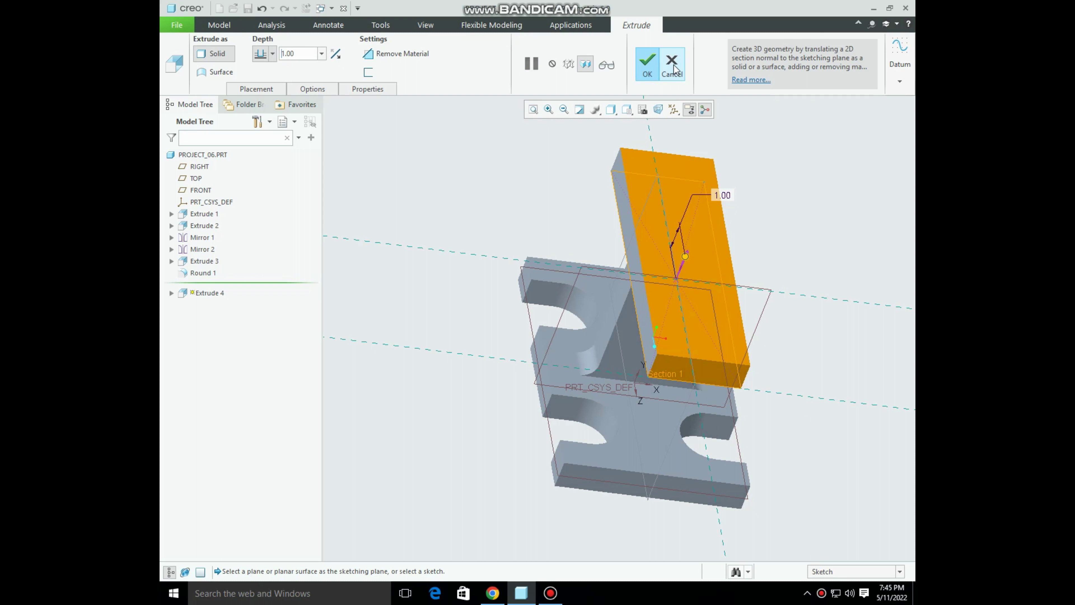
click(649, 74)
middle_drag(827, 212, 737, 267)
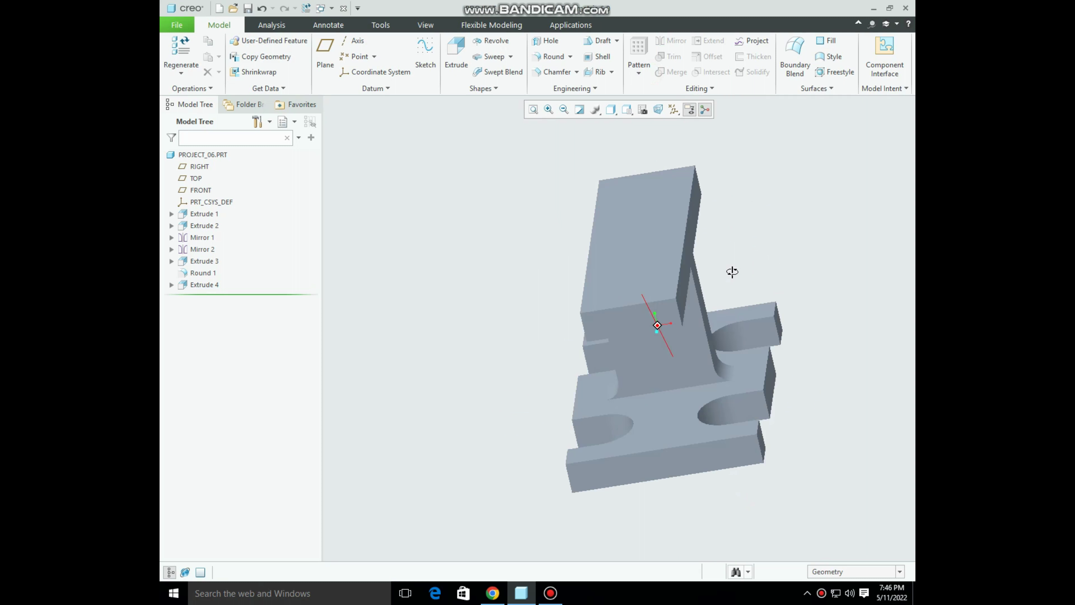
click(492, 593)
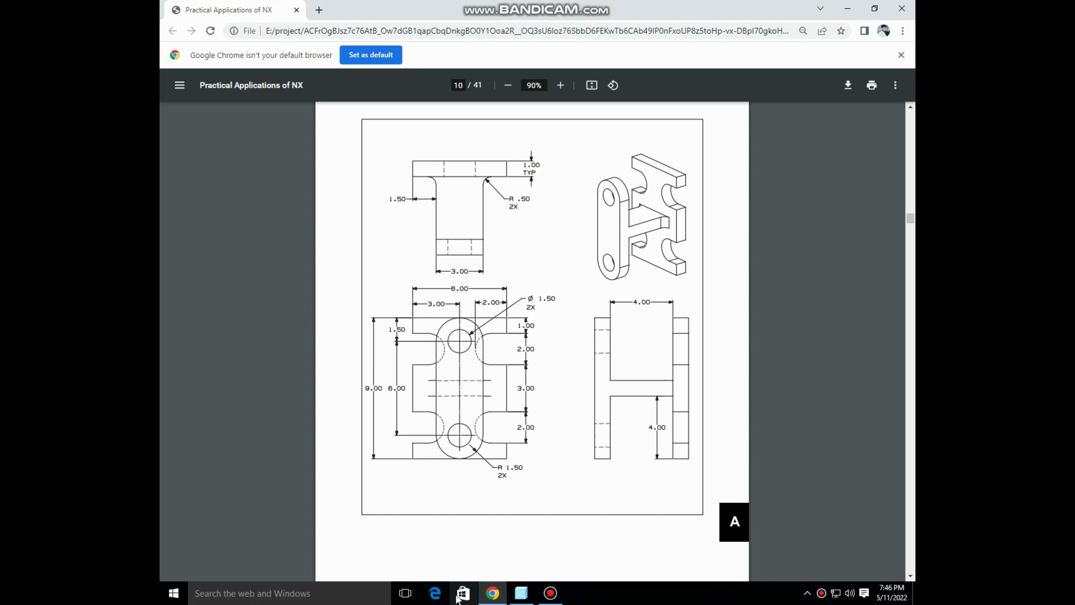
Full-round the two edges at one end of the top bar as Round 2
click(492, 593)
click(548, 56)
click(599, 351)
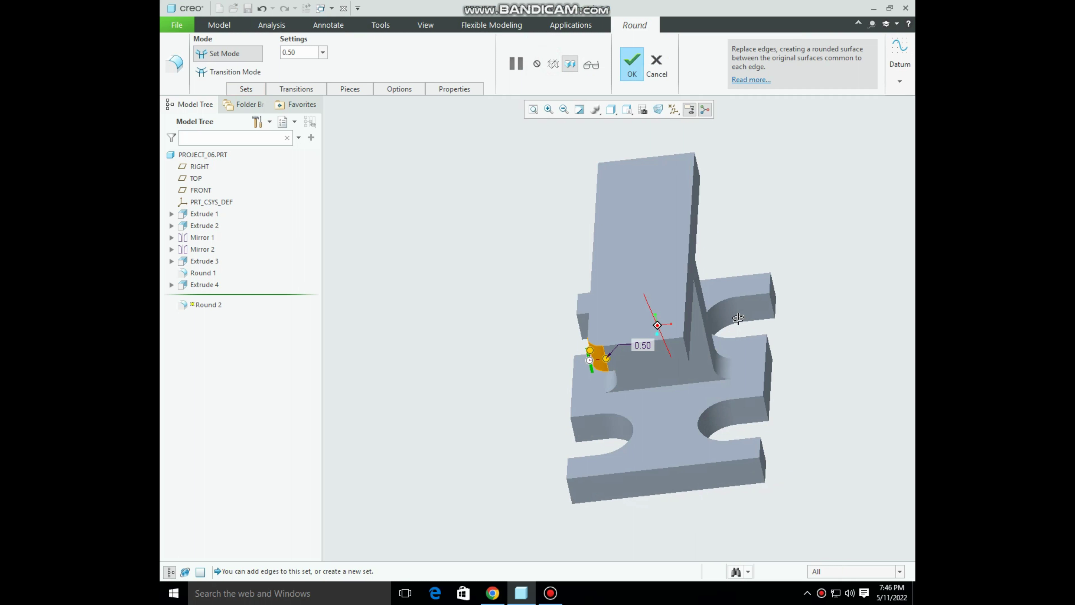
ctrl+click(681, 348)
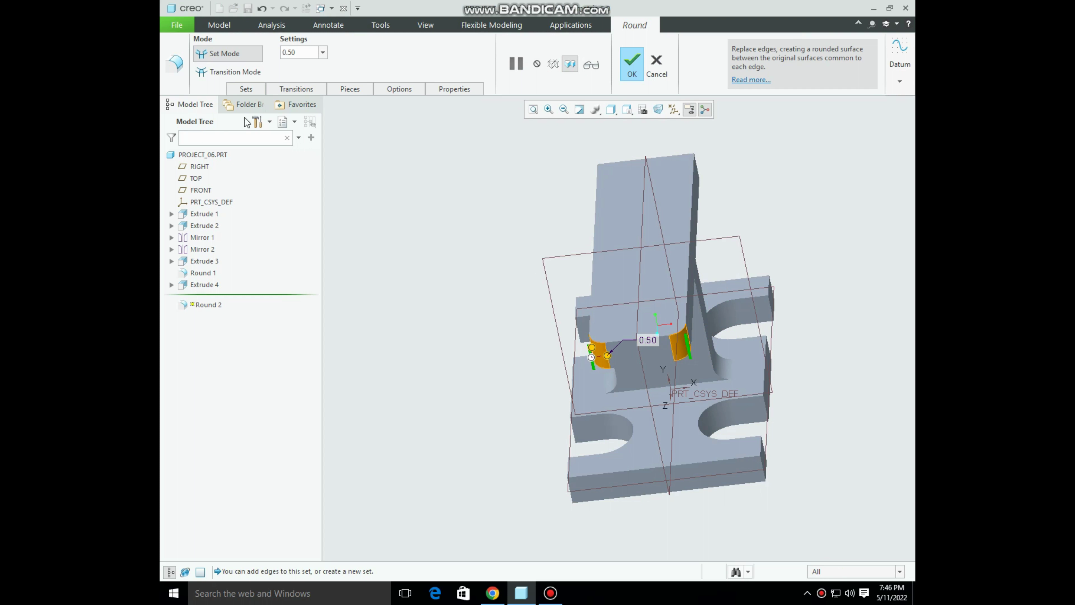
click(245, 89)
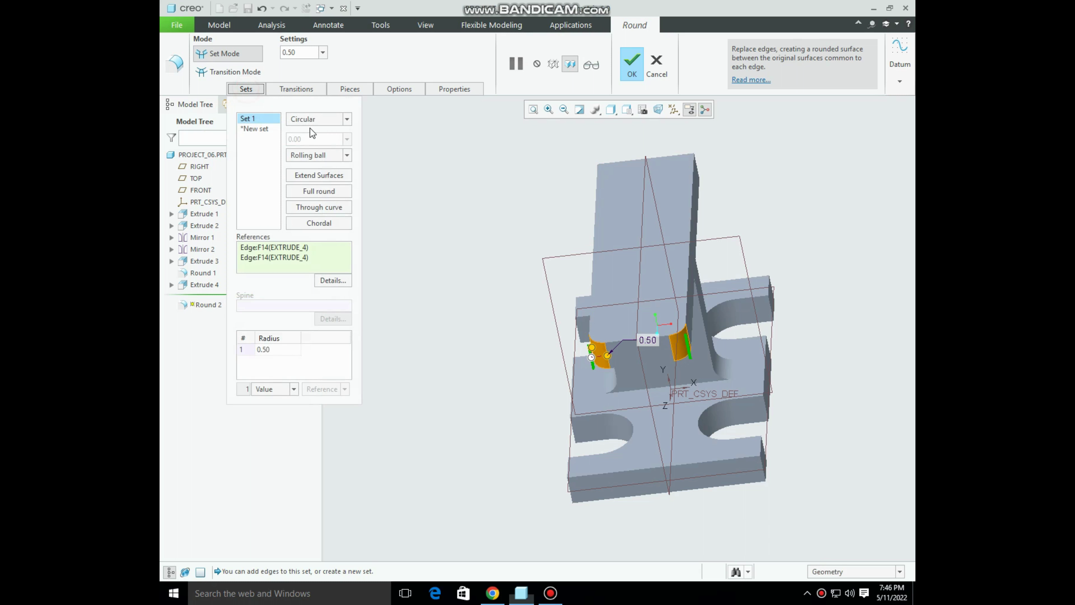
click(315, 192)
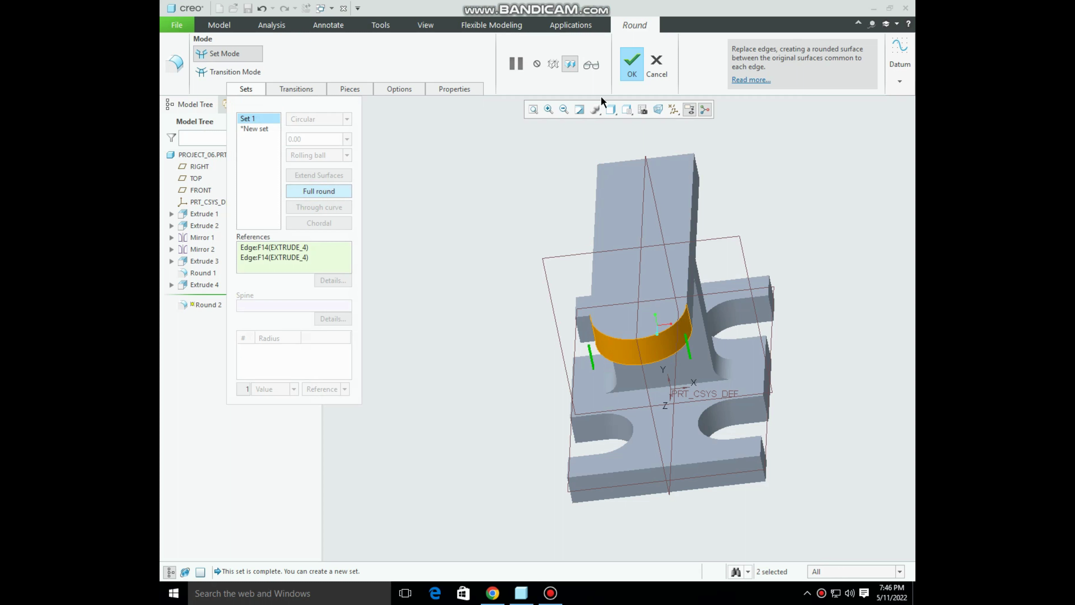
click(632, 64)
Full-round the bar's other end as Round 3, then view the drawing in Chrome
middle_drag(554, 180, 589, 188)
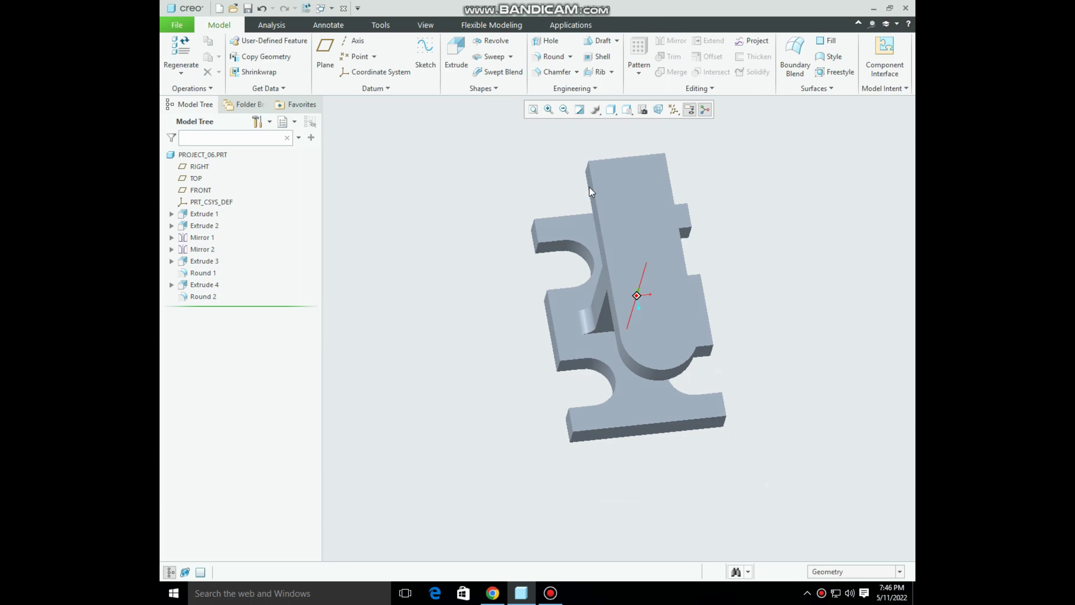
click(551, 57)
middle_drag(635, 254, 736, 255)
scroll(605, 256, up, 3)
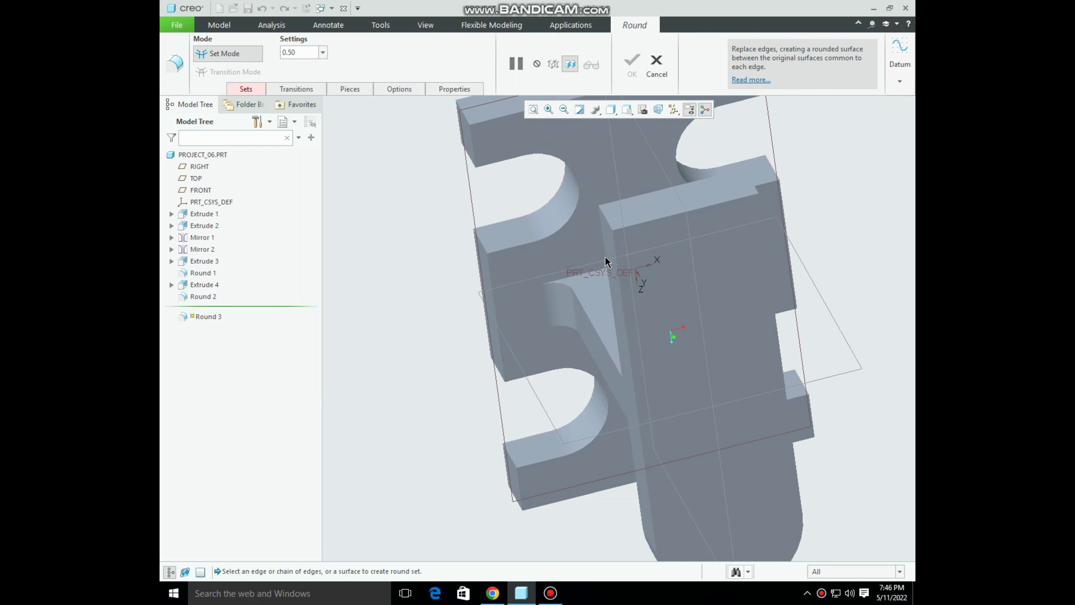
click(610, 225)
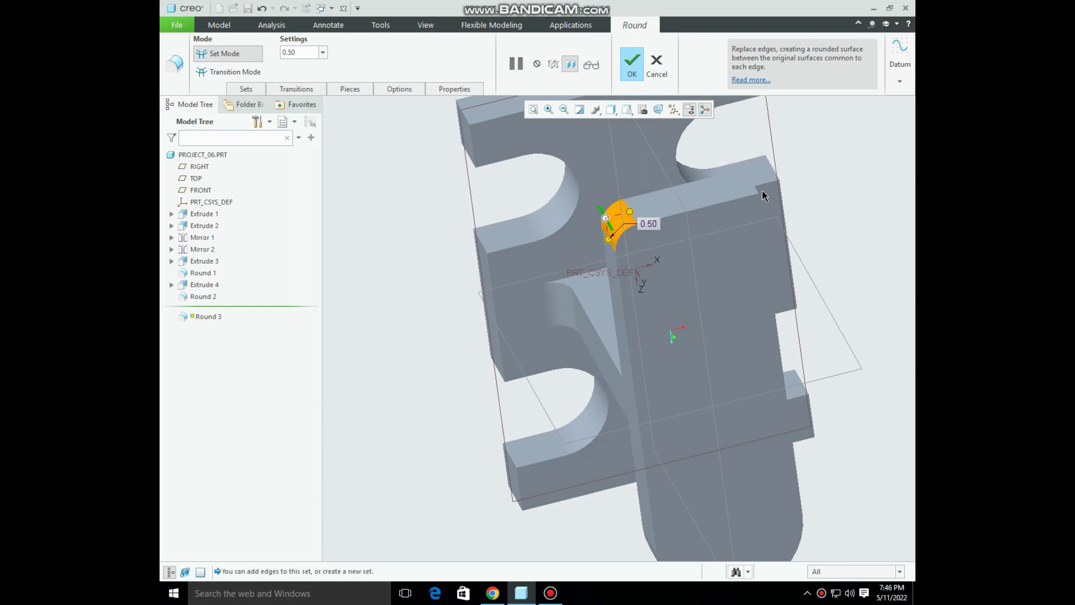
ctrl+click(757, 195)
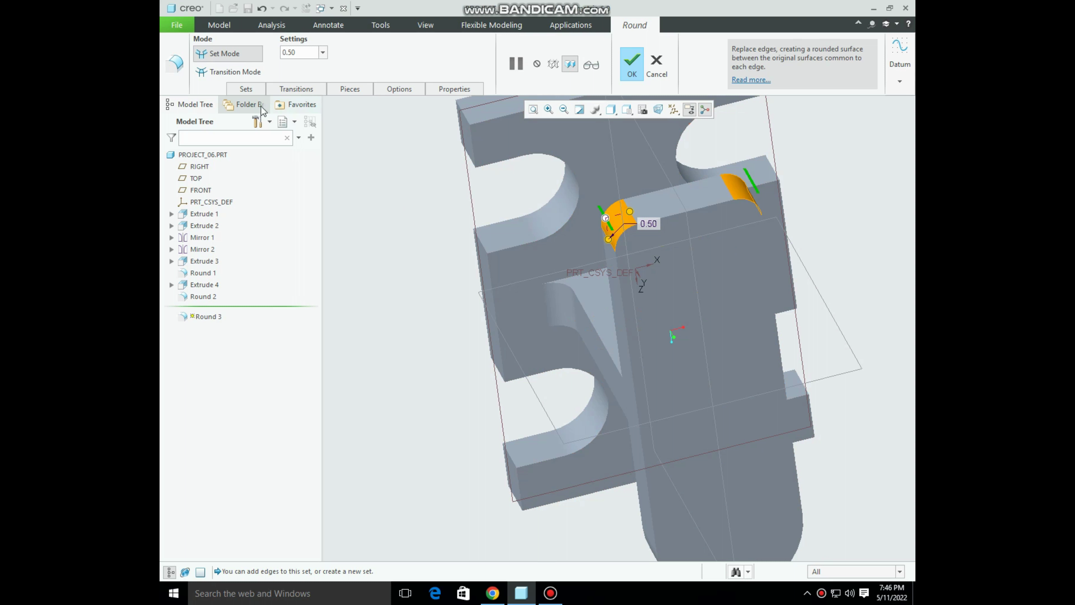
click(245, 89)
click(325, 190)
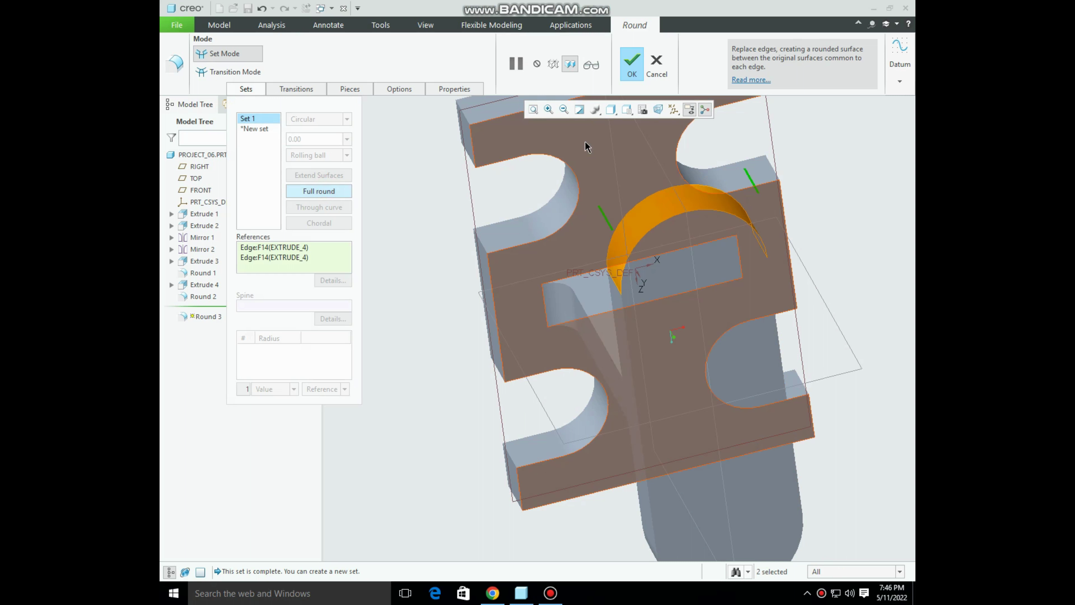
click(632, 64)
mouse_move(402, 271)
middle_down()
mouse_move(461, 271)
mouse_move(547, 312)
mouse_move(507, 302)
middle_up()
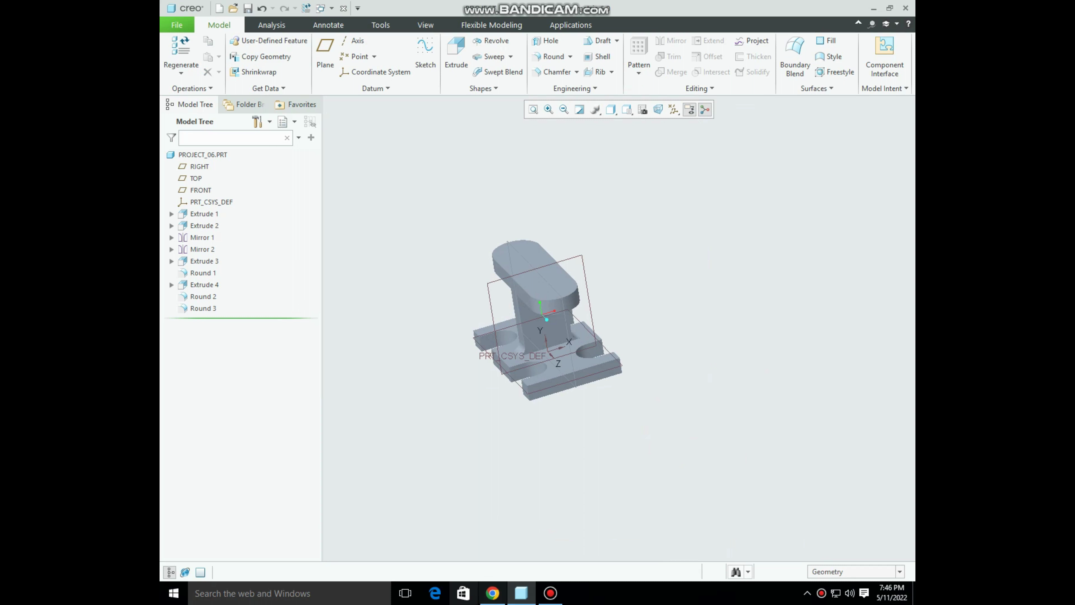
click(482, 595)
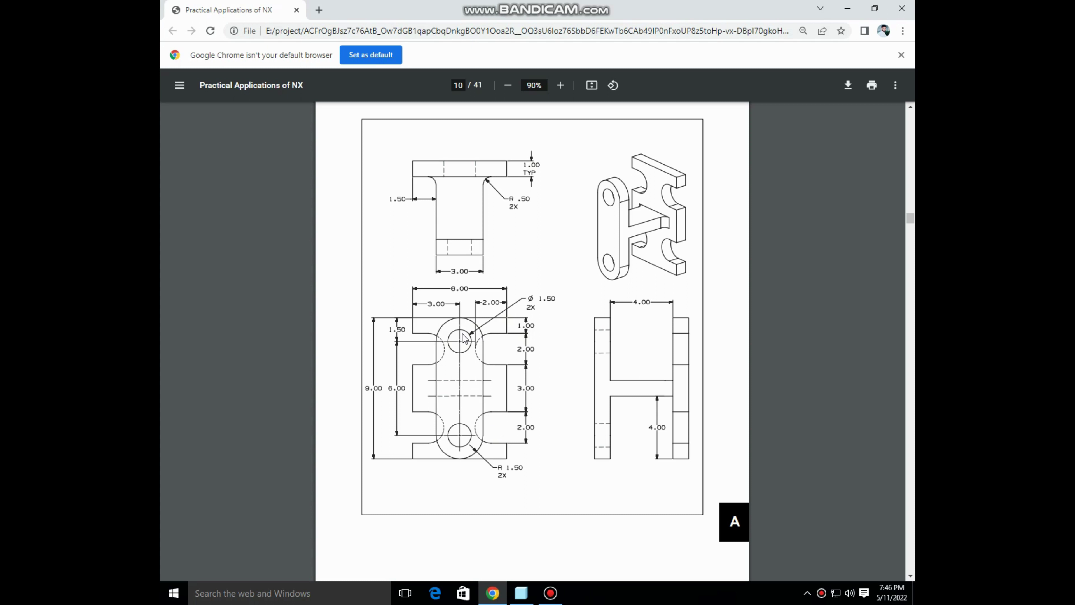
Create datum axis A_1 through one rounded end of the top bar
click(521, 593)
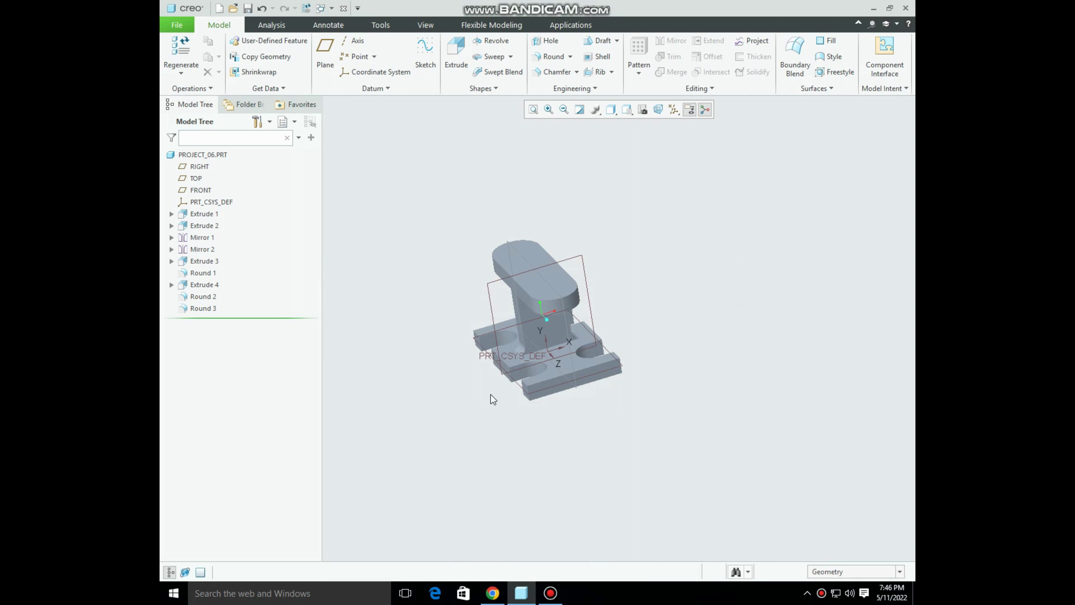
middle_drag(618, 374, 589, 313)
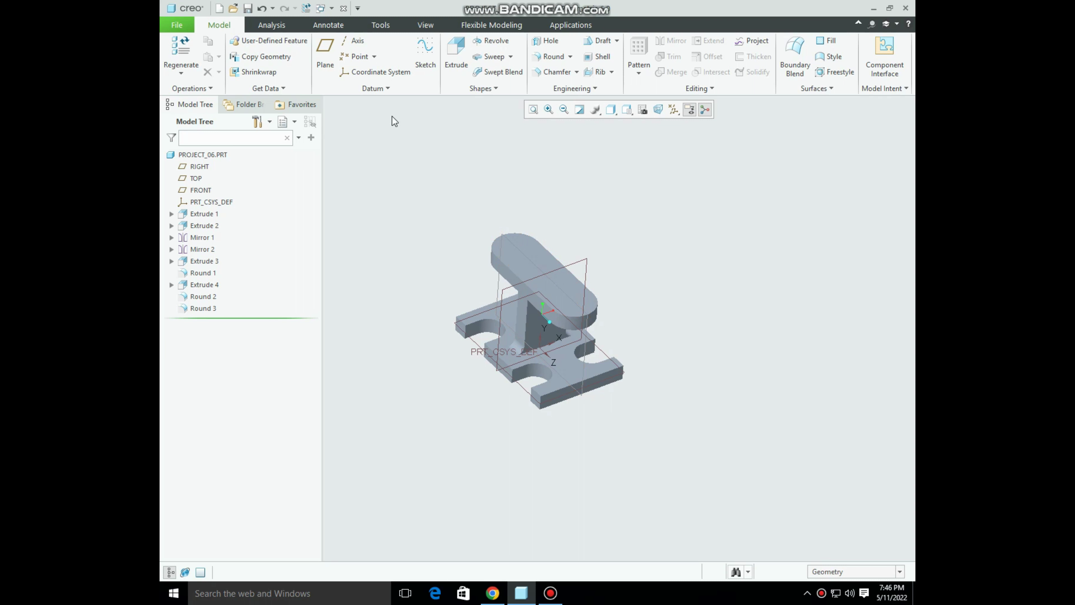
click(356, 47)
scroll(529, 332, down, 3)
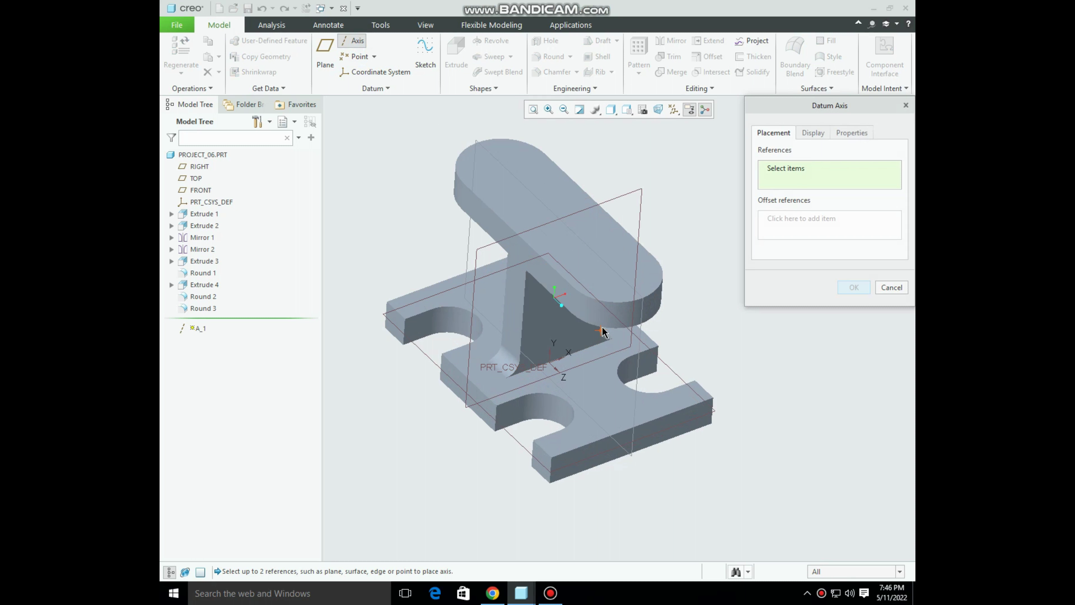
click(620, 322)
click(854, 288)
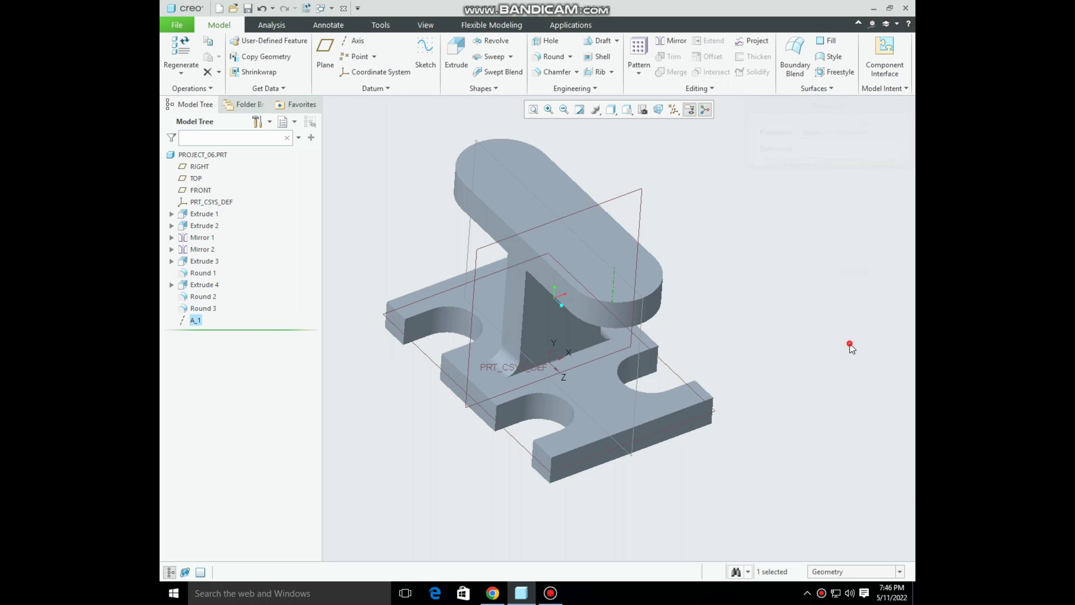
Create datum axis A_2 through the bar's other rounded end
middle_drag(605, 300, 368, 261)
click(353, 41)
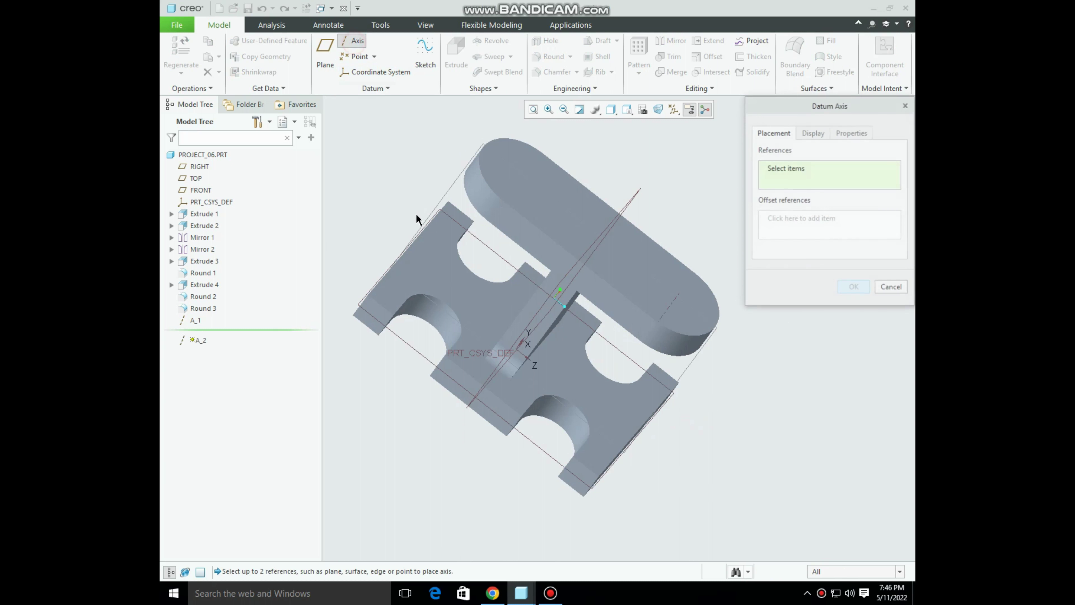
middle_drag(417, 219, 500, 199)
click(527, 203)
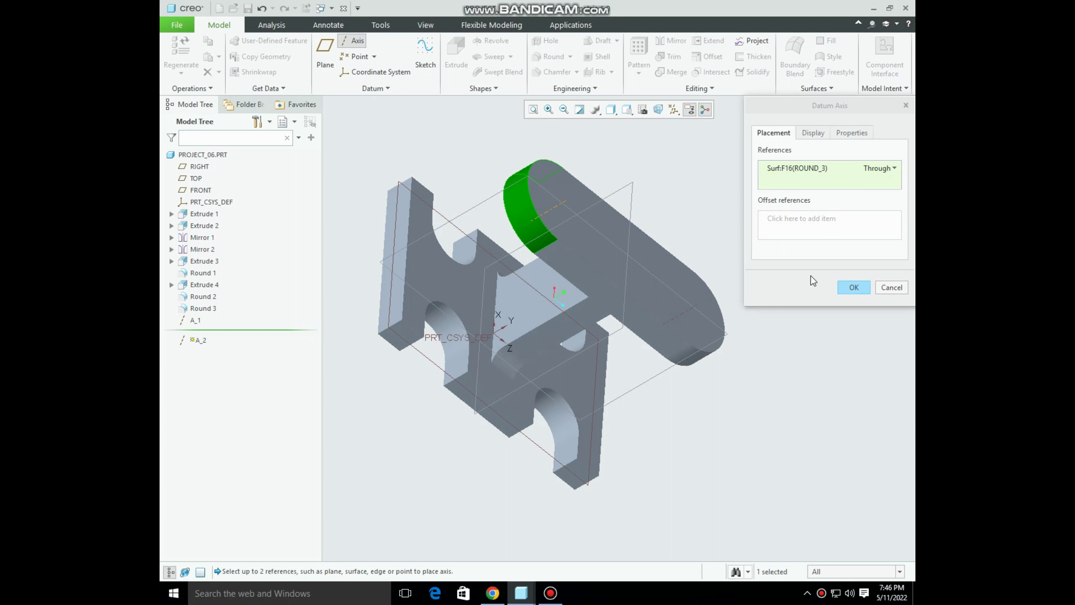
click(841, 290)
Place a Ø1.50 hole on A_1 from the bar's top face, checking the drawing
middle_drag(783, 324, 552, 112)
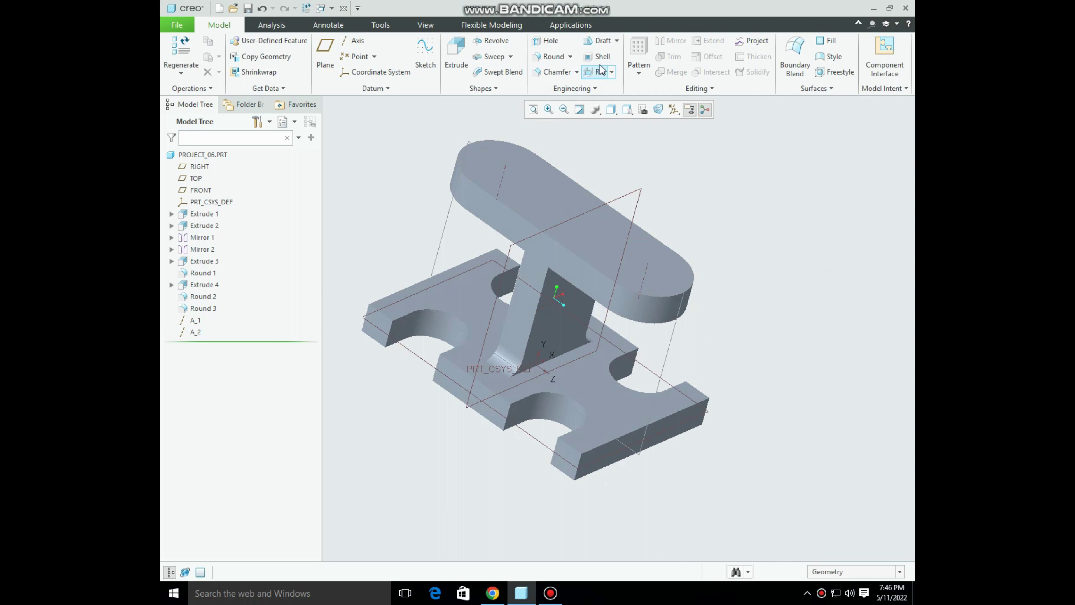
click(549, 41)
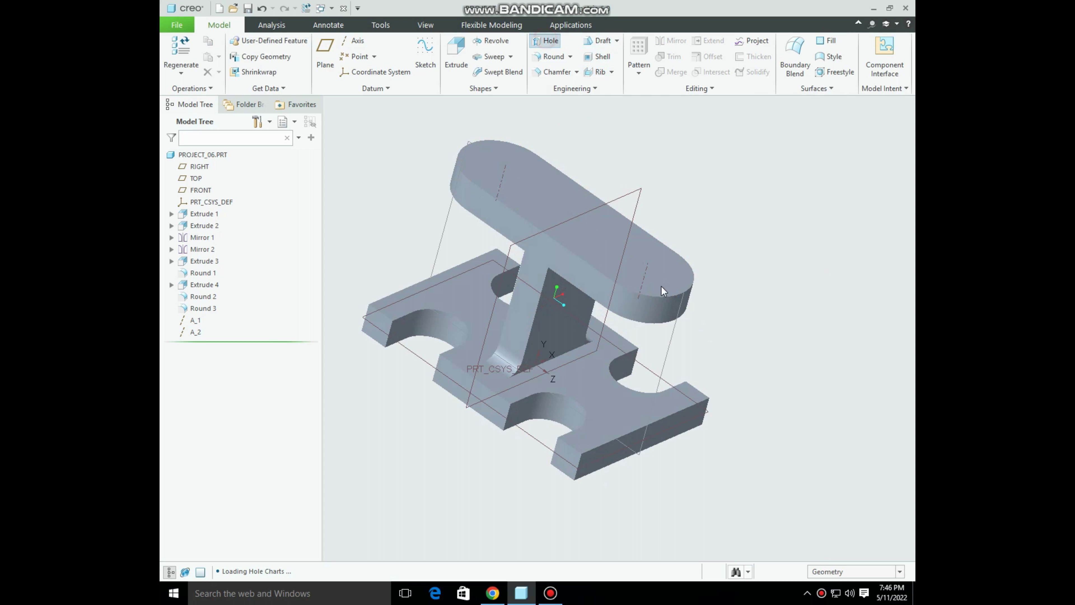
click(629, 291)
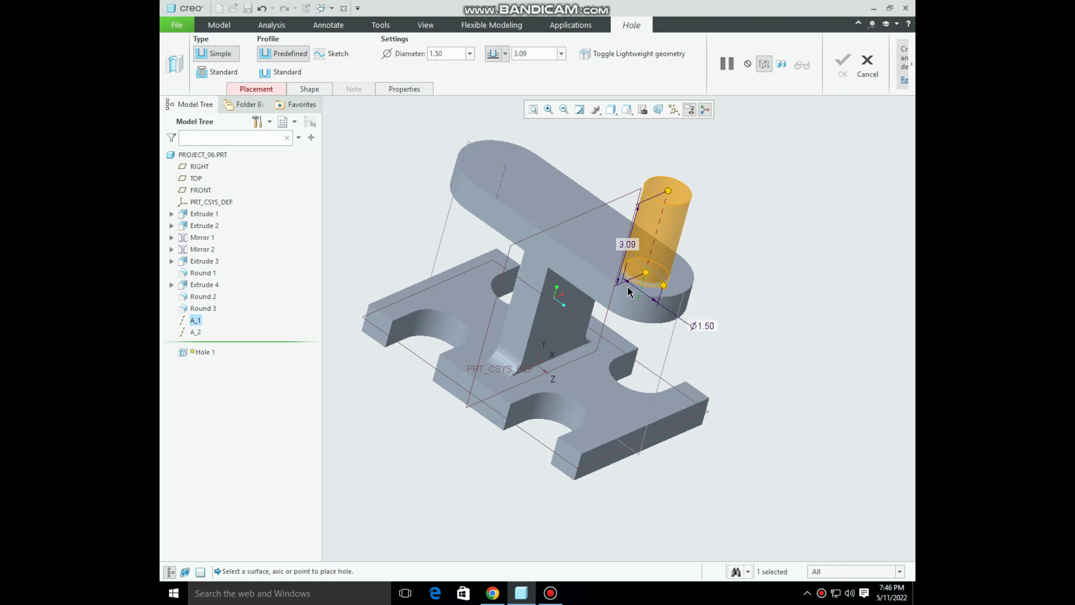
ctrl+click(584, 251)
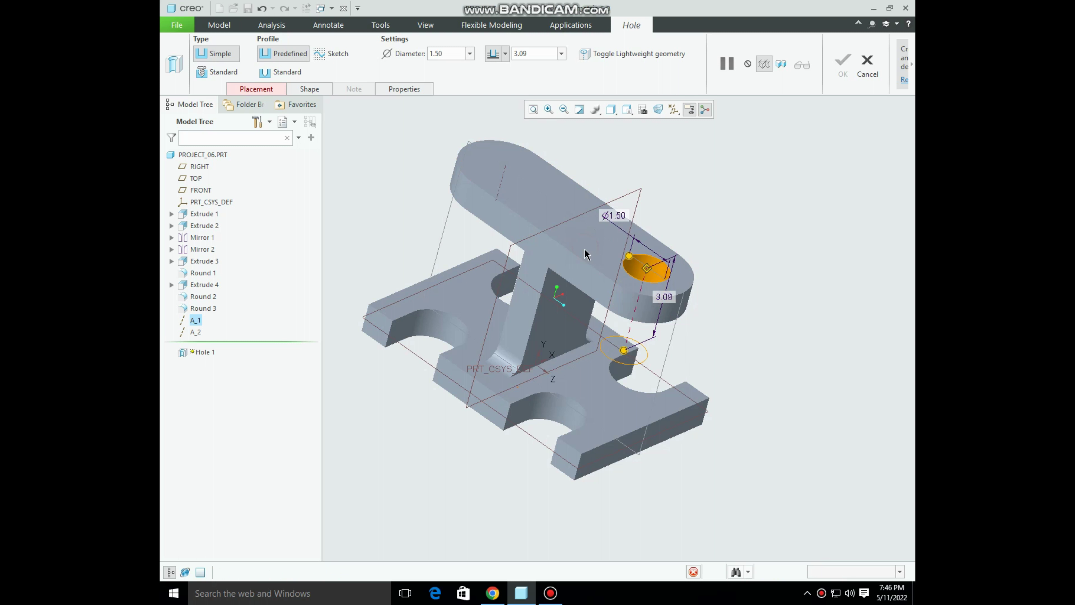
click(493, 595)
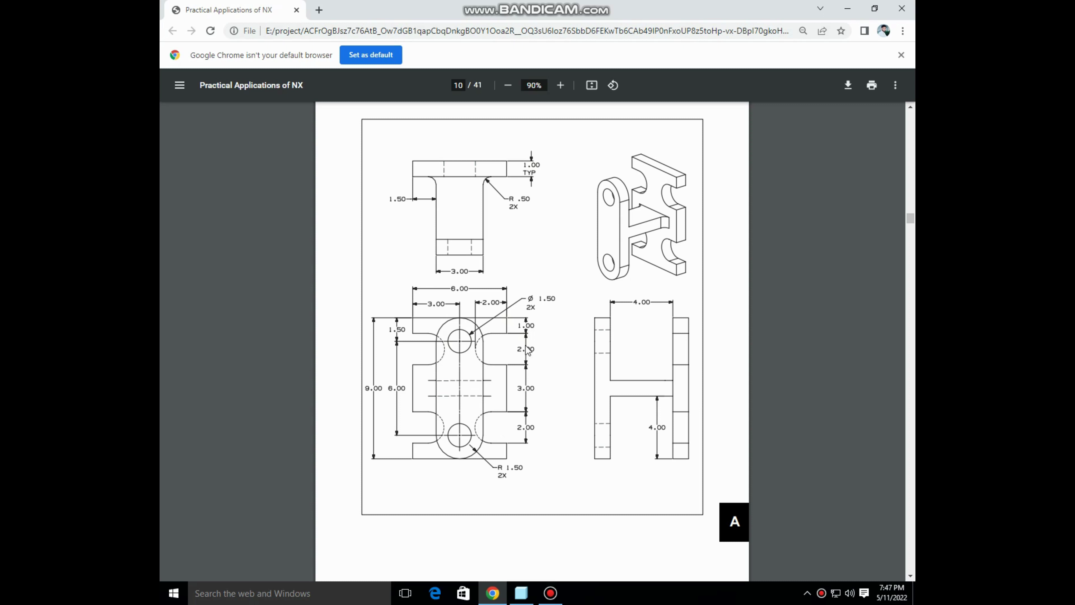
click(521, 593)
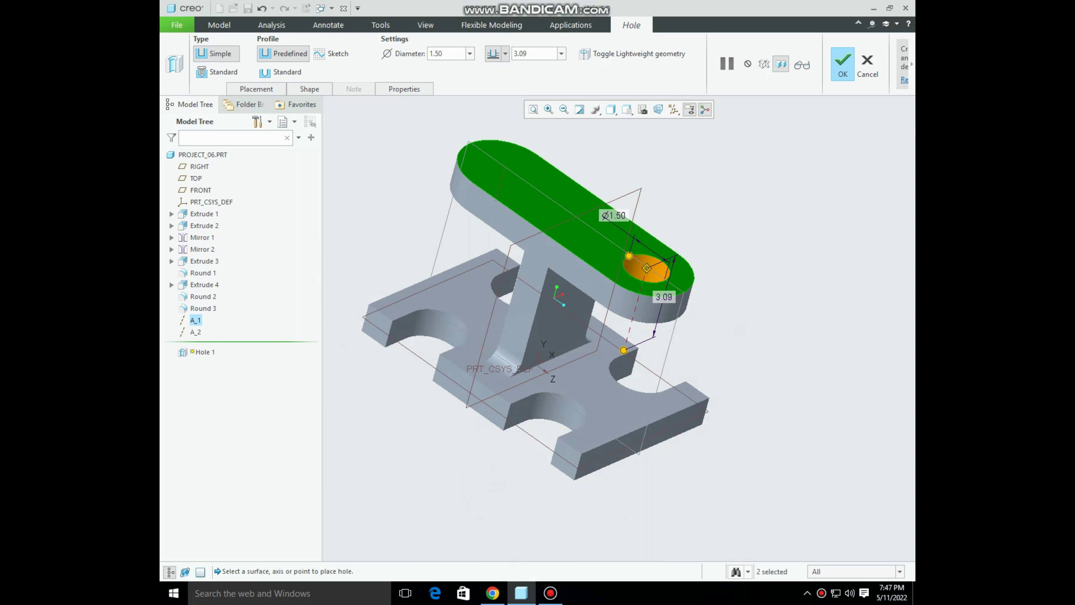
Finish Hole 1 on A_1 and add Hole 2 on A_2 from the bar's top surface
click(835, 69)
middle_drag(856, 186, 837, 217)
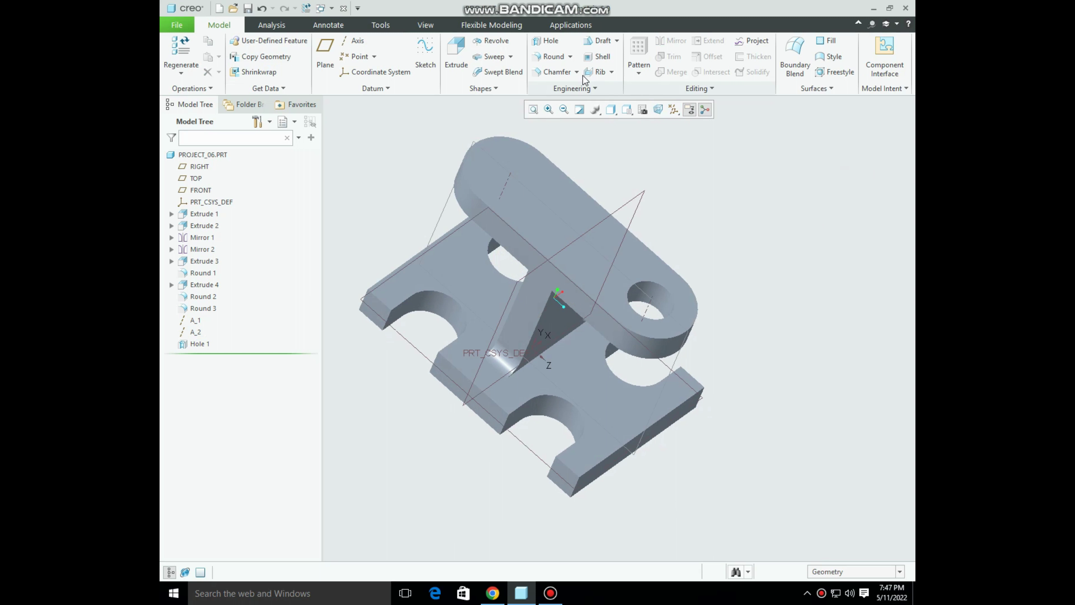
click(549, 41)
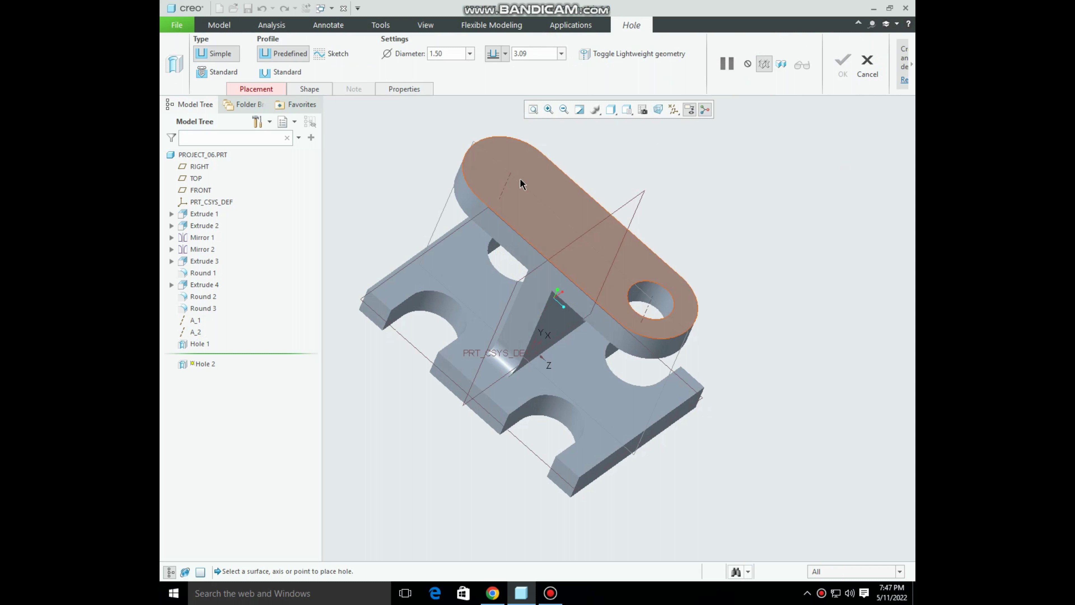
click(509, 184)
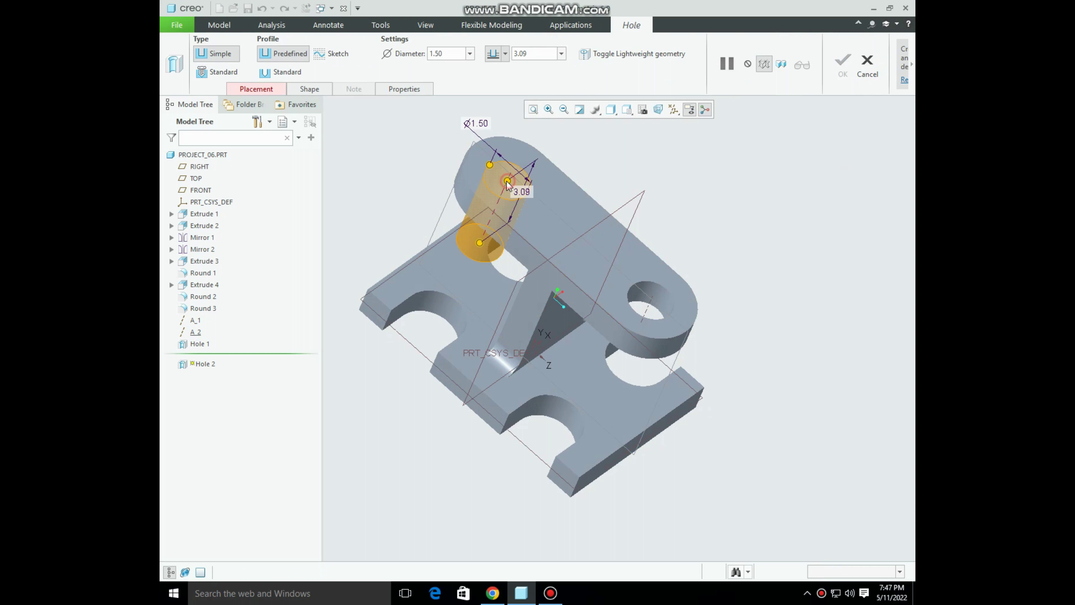
ctrl+click(470, 173)
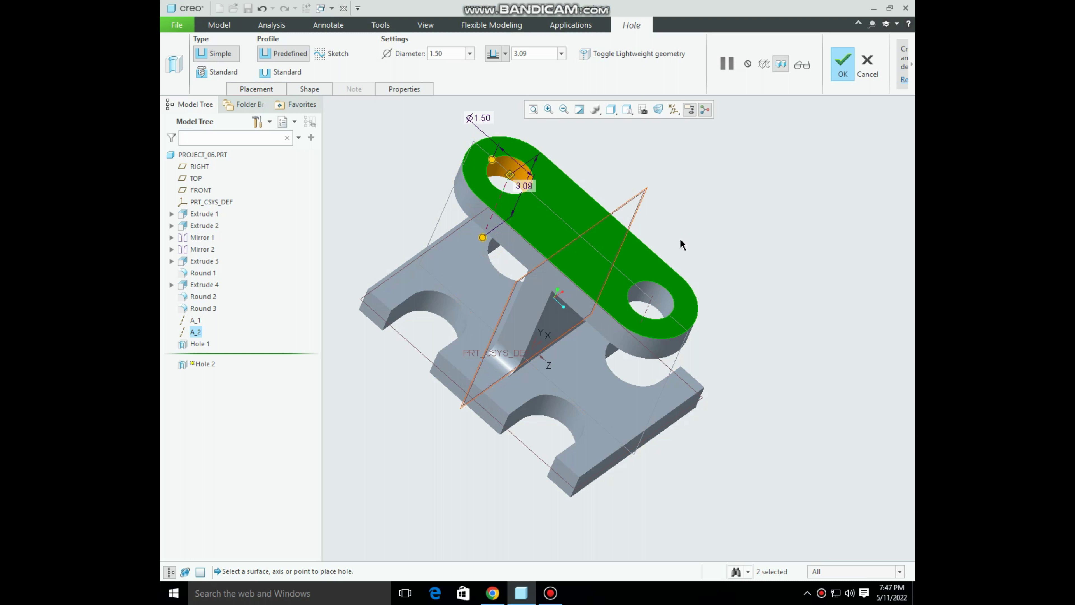
click(843, 64)
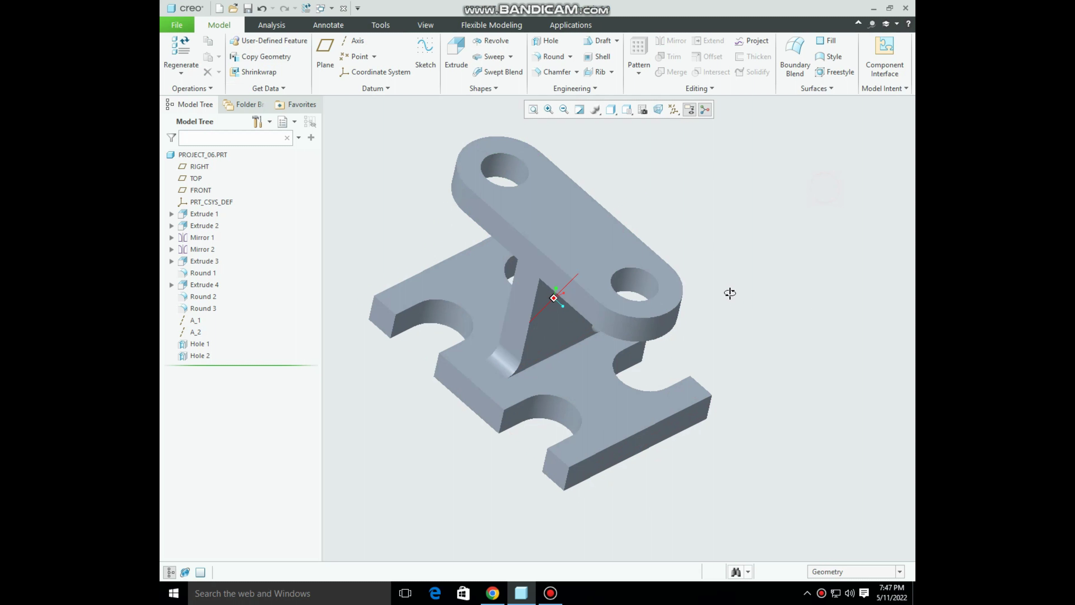
middle_drag(729, 293, 725, 280)
Reset to the default view and save PROJECT_06 into the Desktop Projet folder
key(ctrl+d)
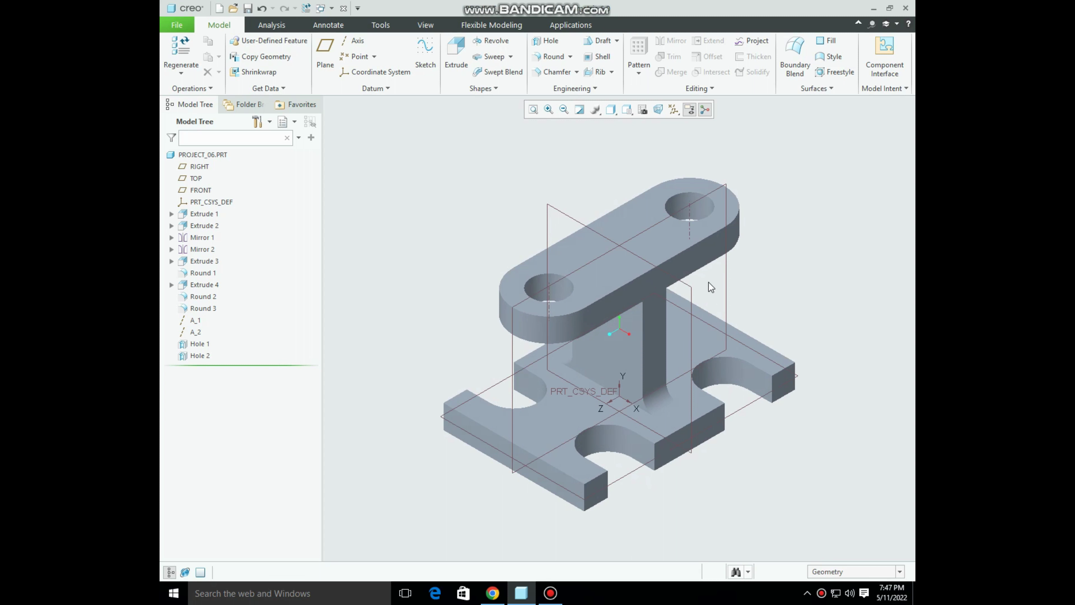
key(ctrl+s)
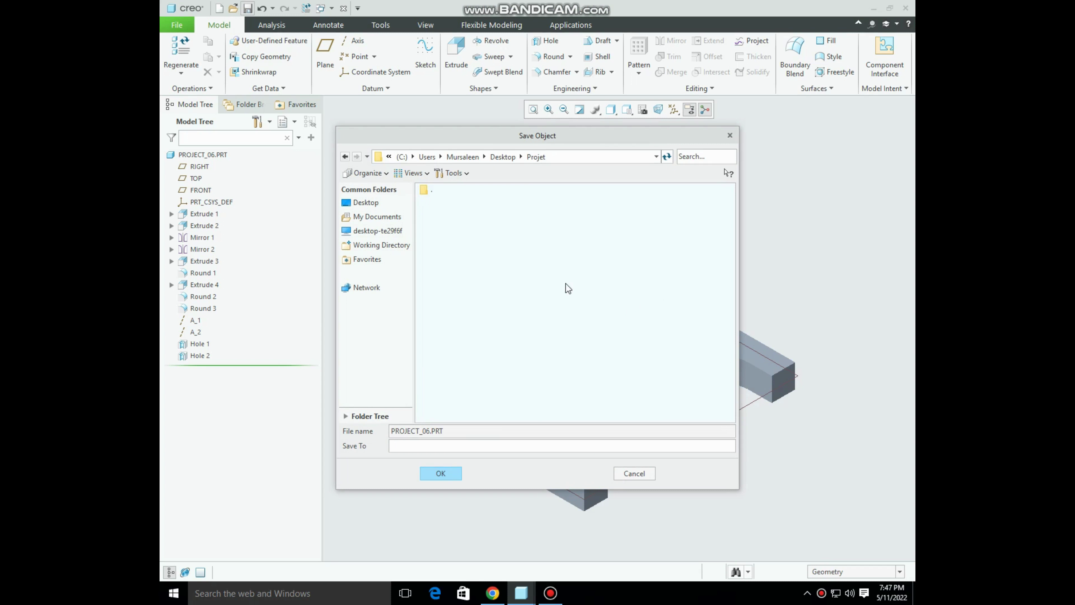
click(372, 205)
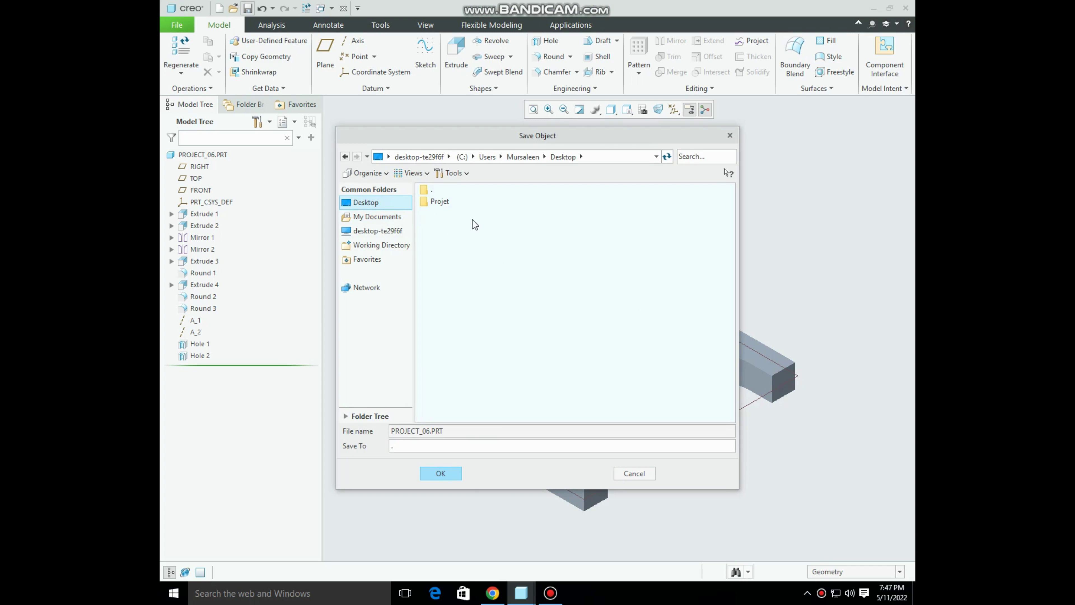
click(444, 202)
click(441, 475)
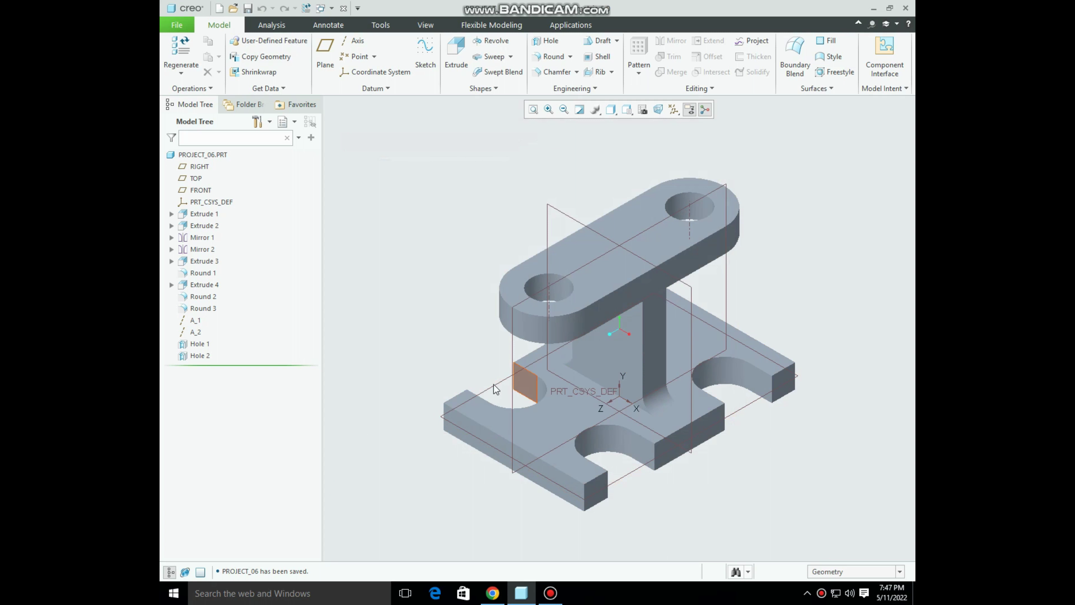